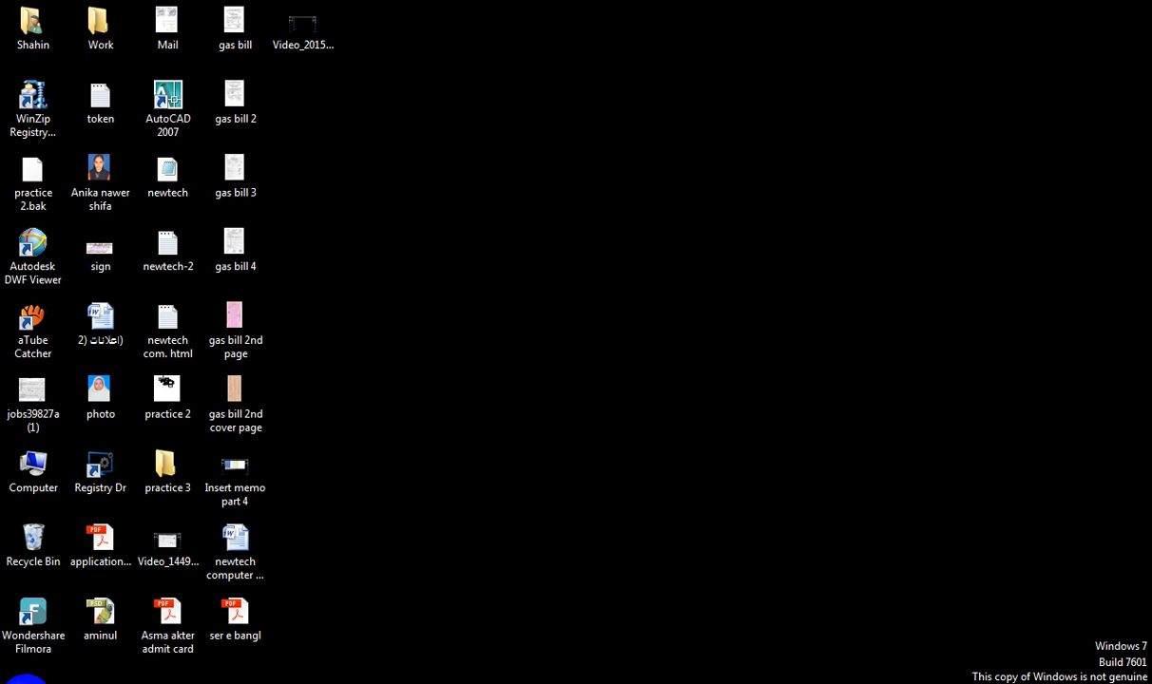
Launch Microsoft Office Word 2007 from the installed Microsoft Office programs.
left_click(19, 677)
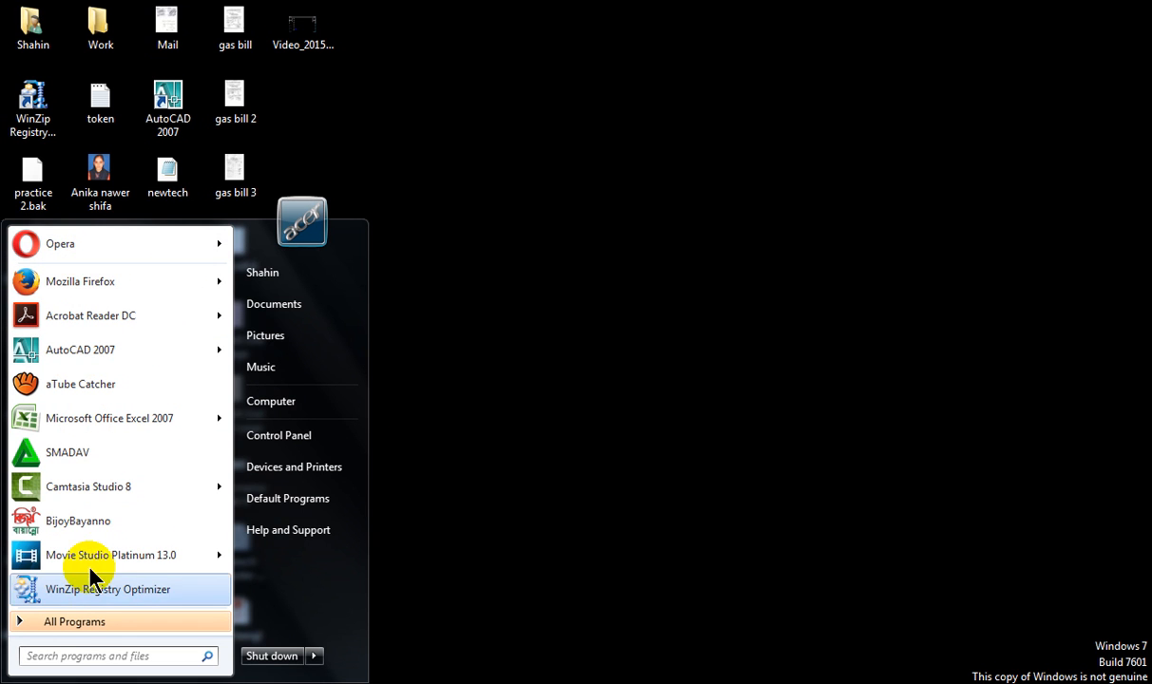
left_click(77, 623)
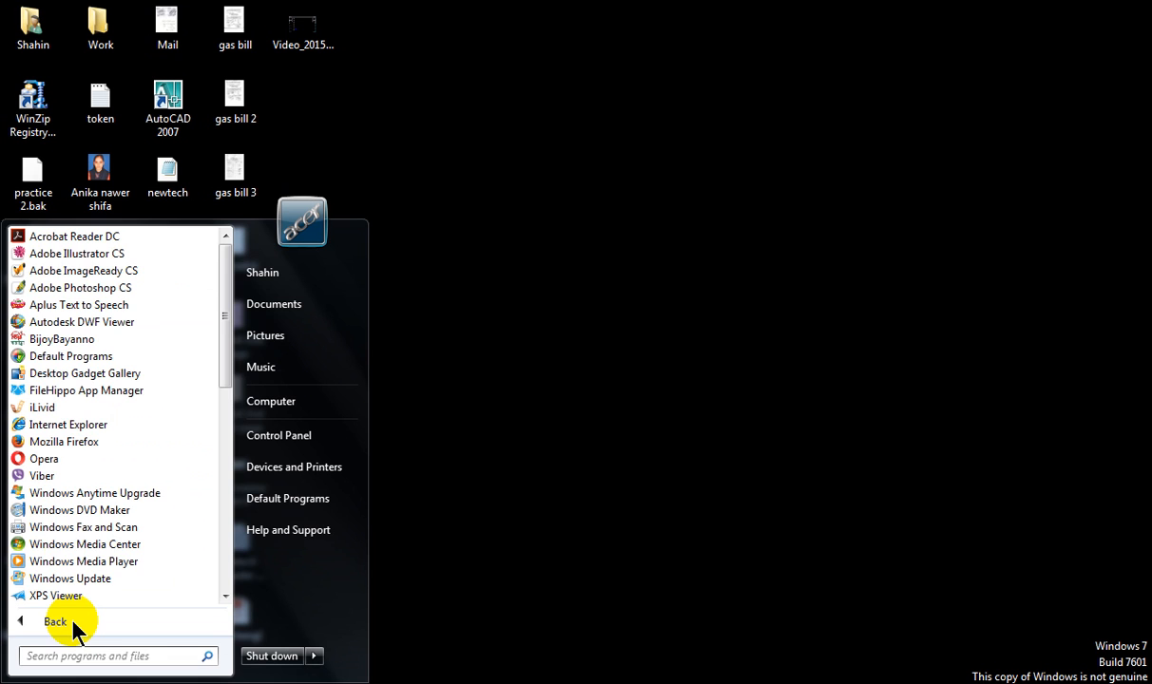
scroll(143, 456, "down", 5)
scroll(100, 456, "down", 2)
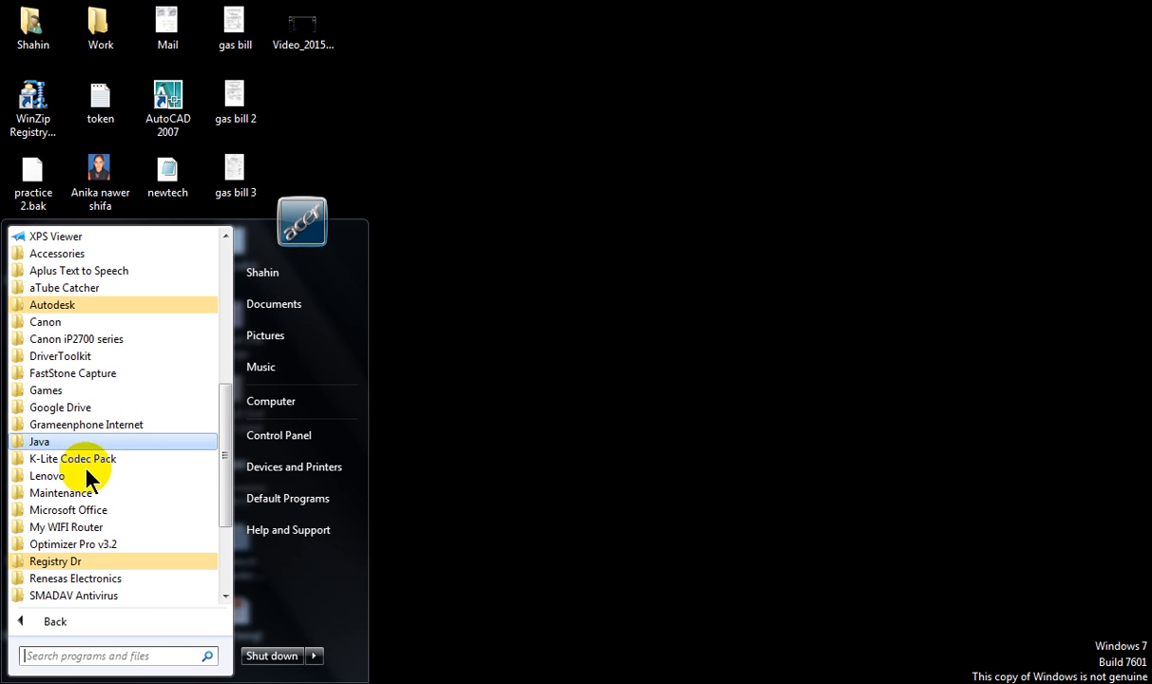
left_click(131, 513)
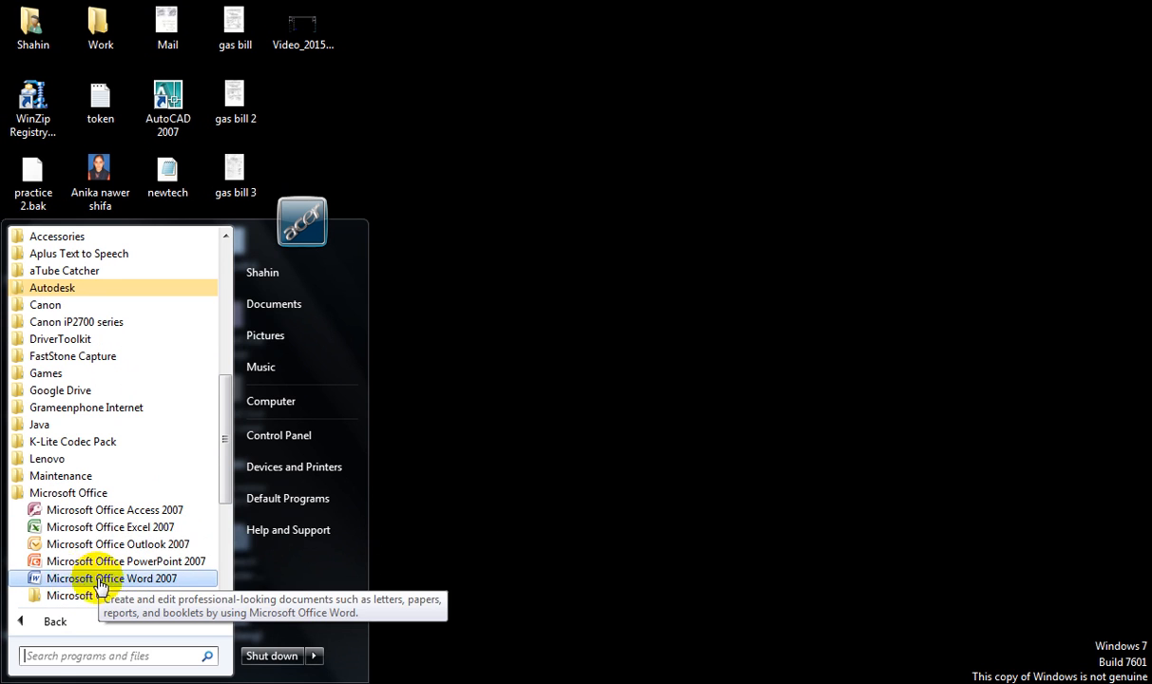
left_click(155, 579)
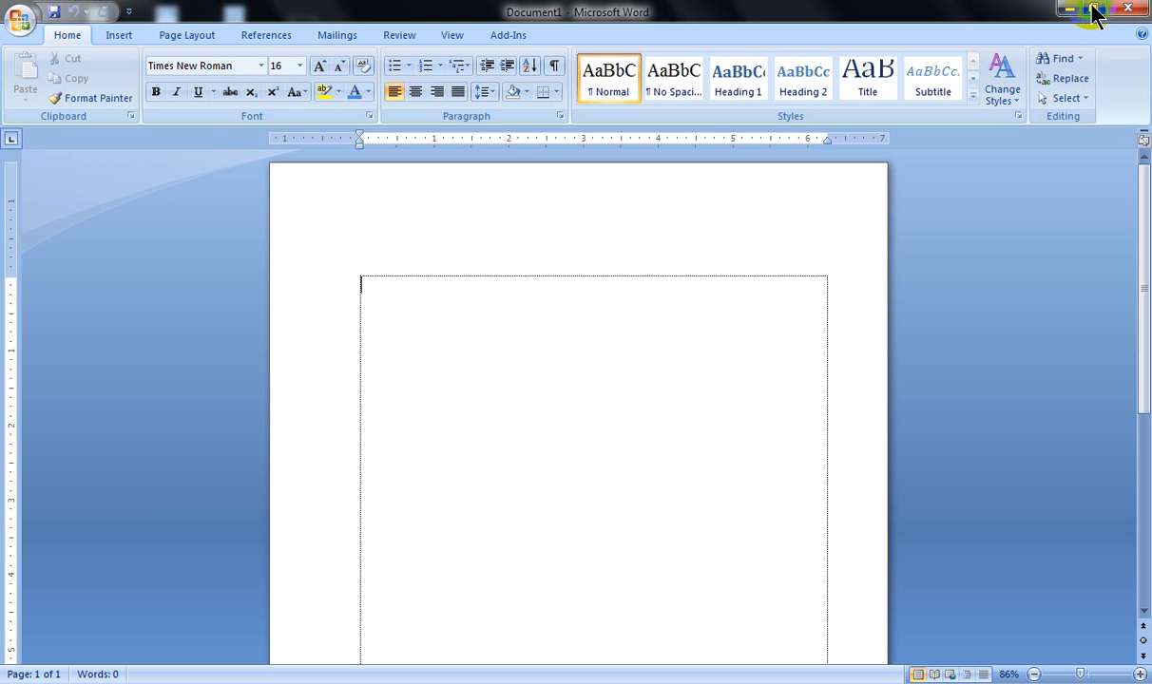
Shrink and reposition the blank document's window on the desktop, and maximize it again.
left_click(1094, 11)
left_click_drag(474, 21, 494, 64)
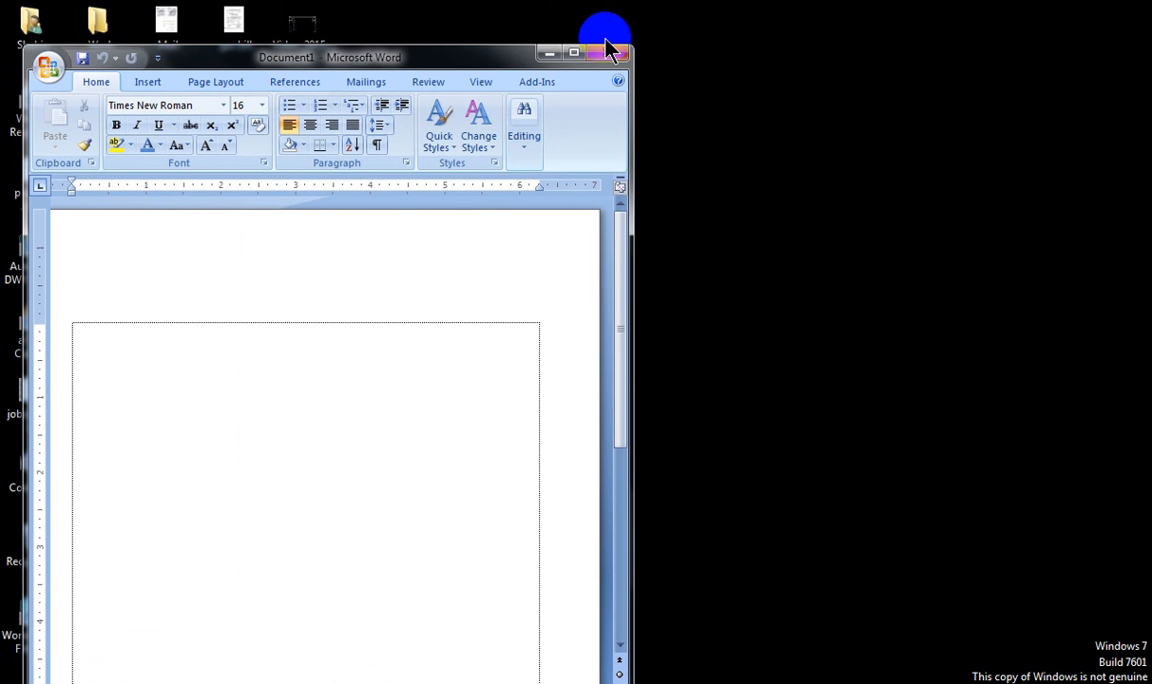
left_click_drag(632, 44, 570, 267)
left_click_drag(419, 275, 582, 121)
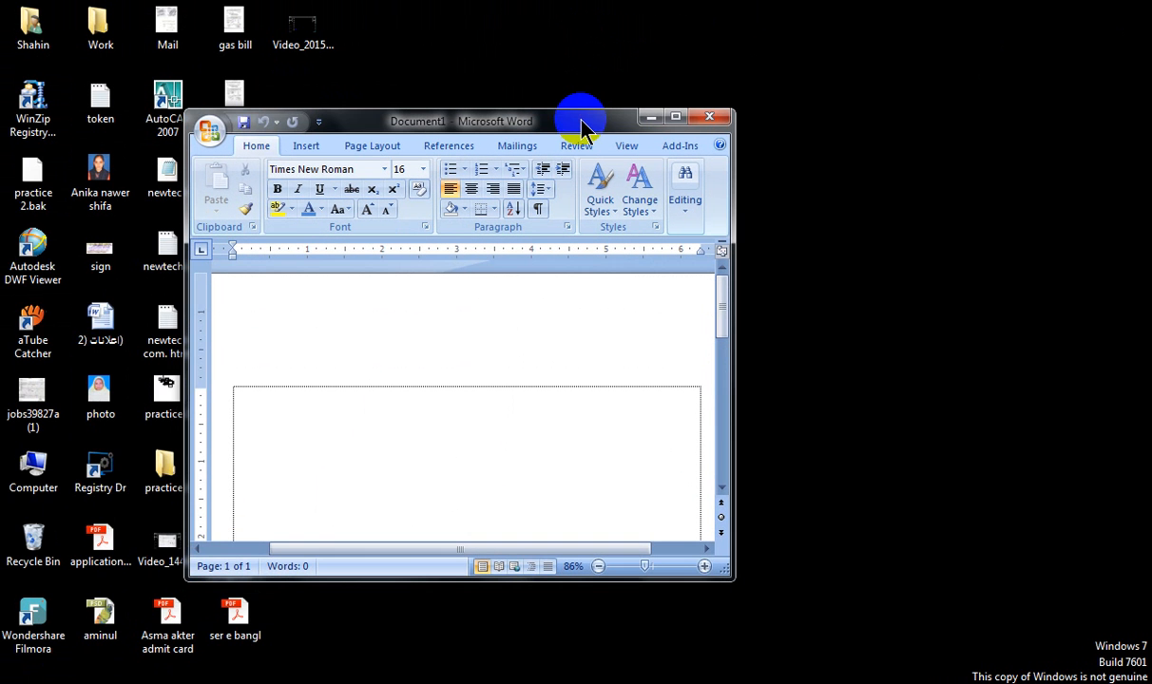
left_click(675, 118)
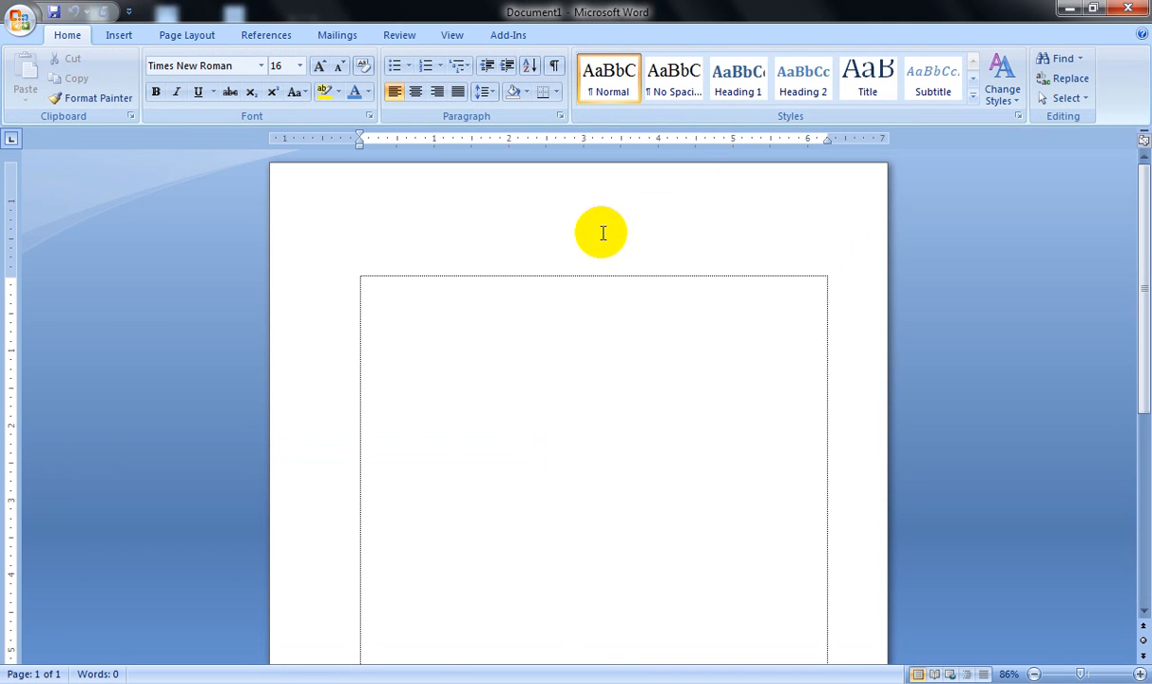
Minimize the blank document's window and bring it back to full screen.
left_click(1068, 14)
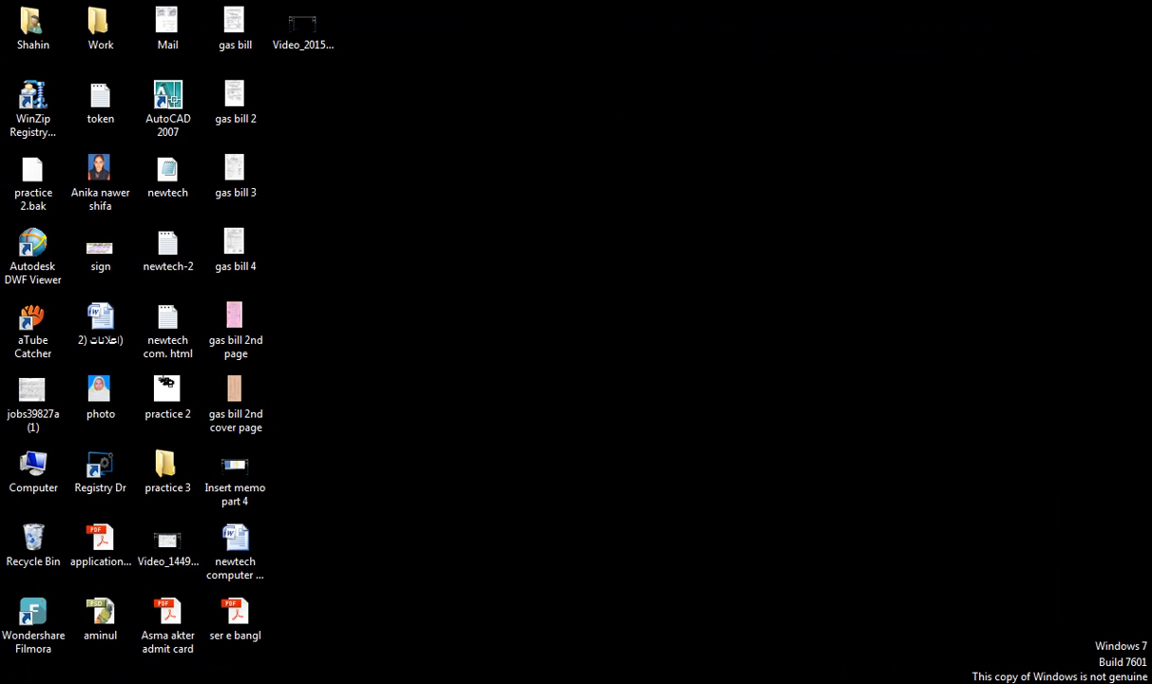
mouse_move(65, 682)
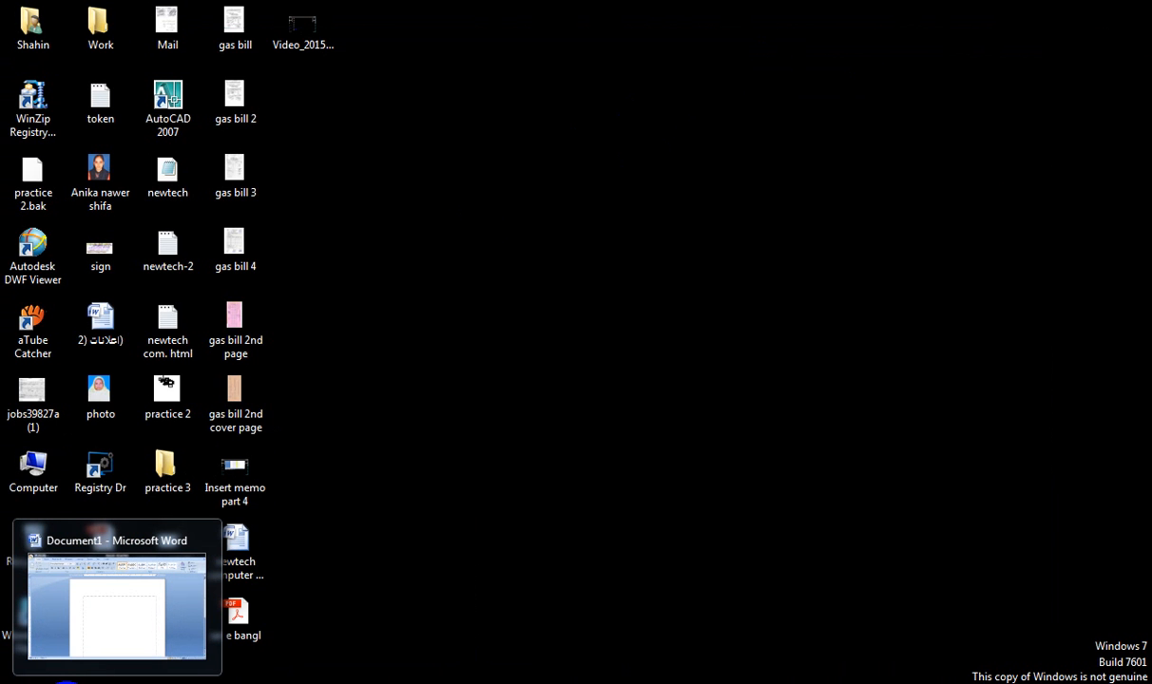
left_click(78, 680)
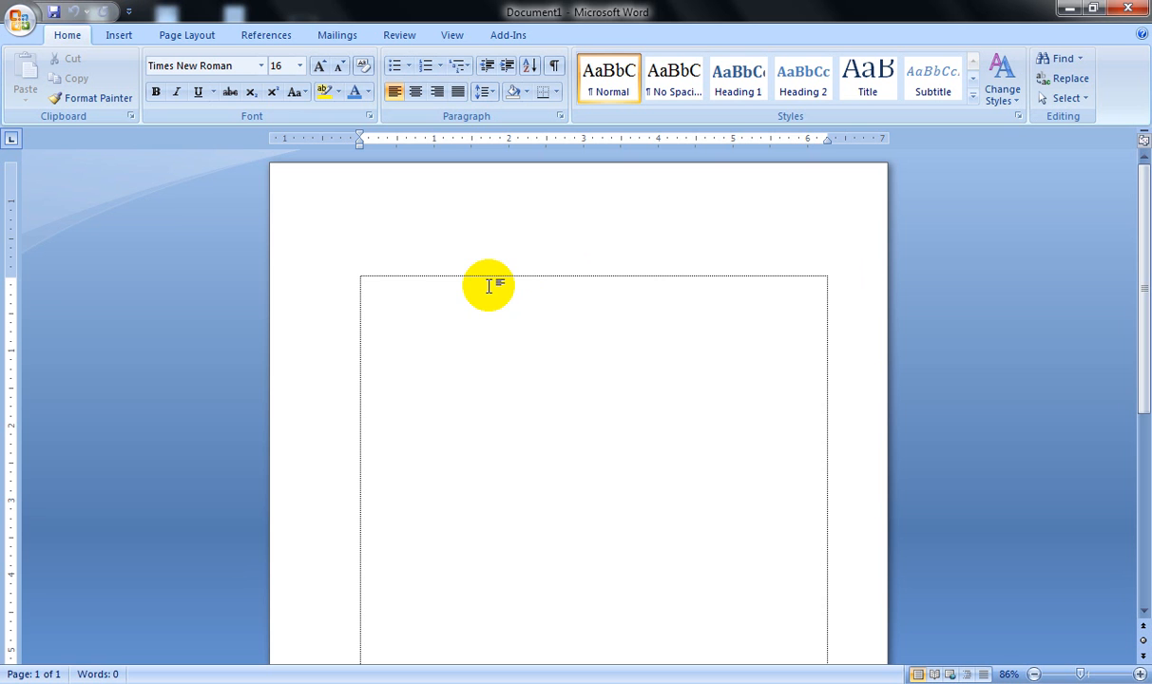
Look through the file commands and recent documents, and the command groups of every ribbon category from Home to Add-Ins.
left_click(20, 21)
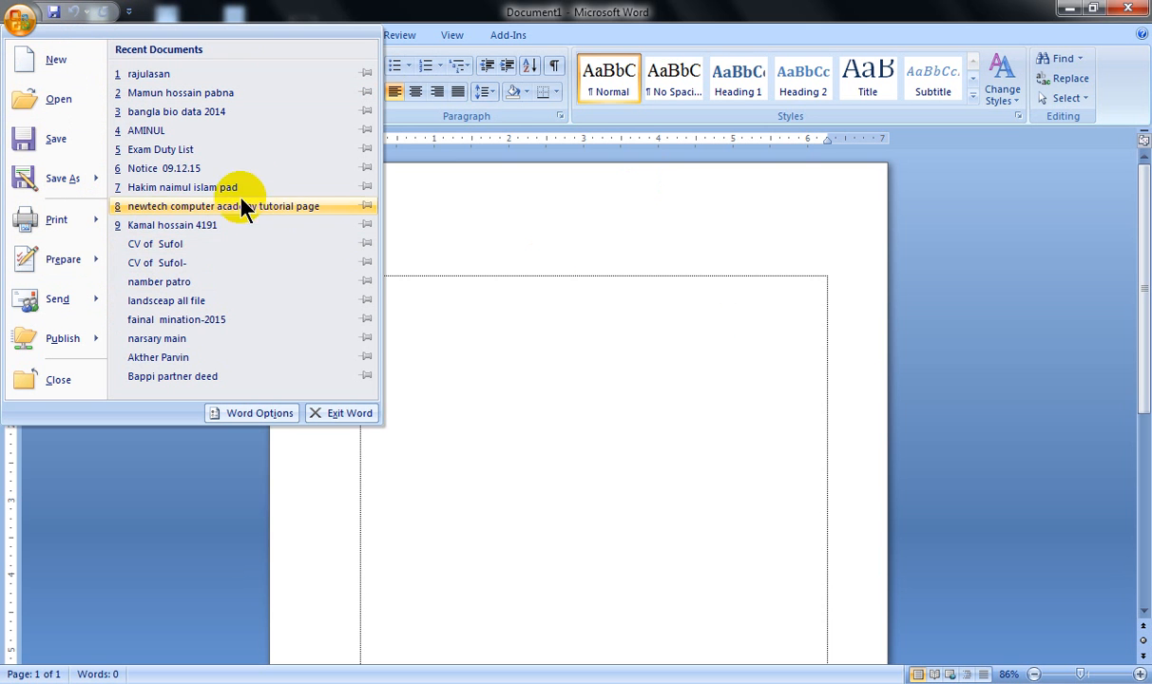
left_click(547, 244)
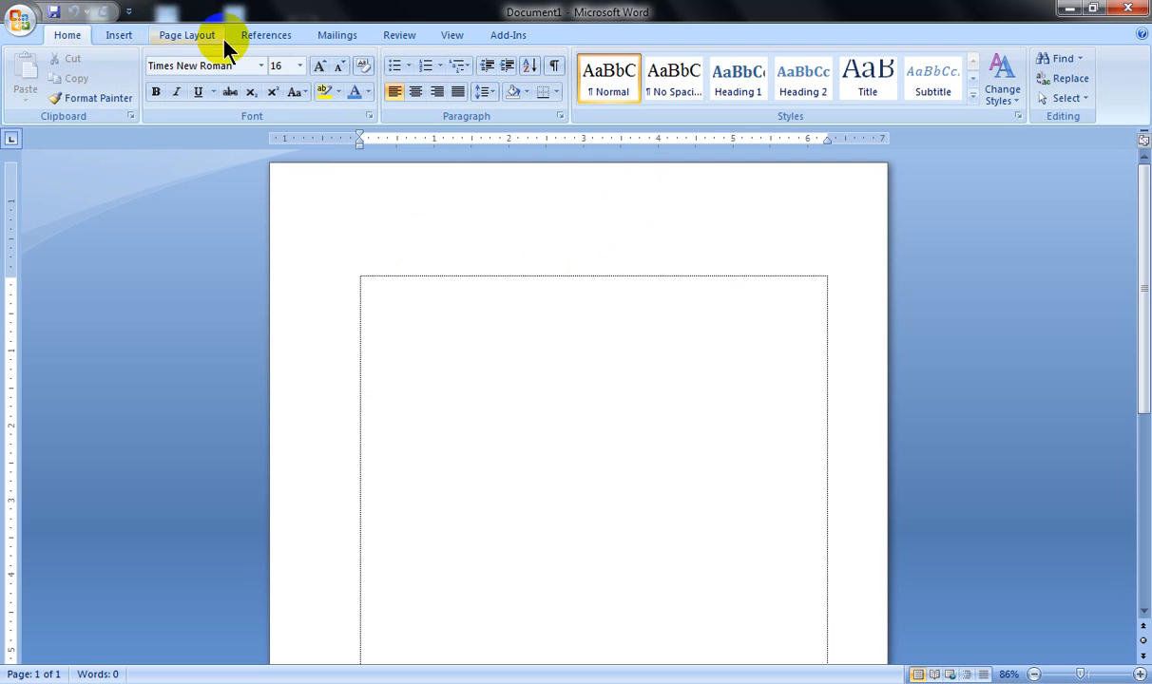
left_click(65, 36)
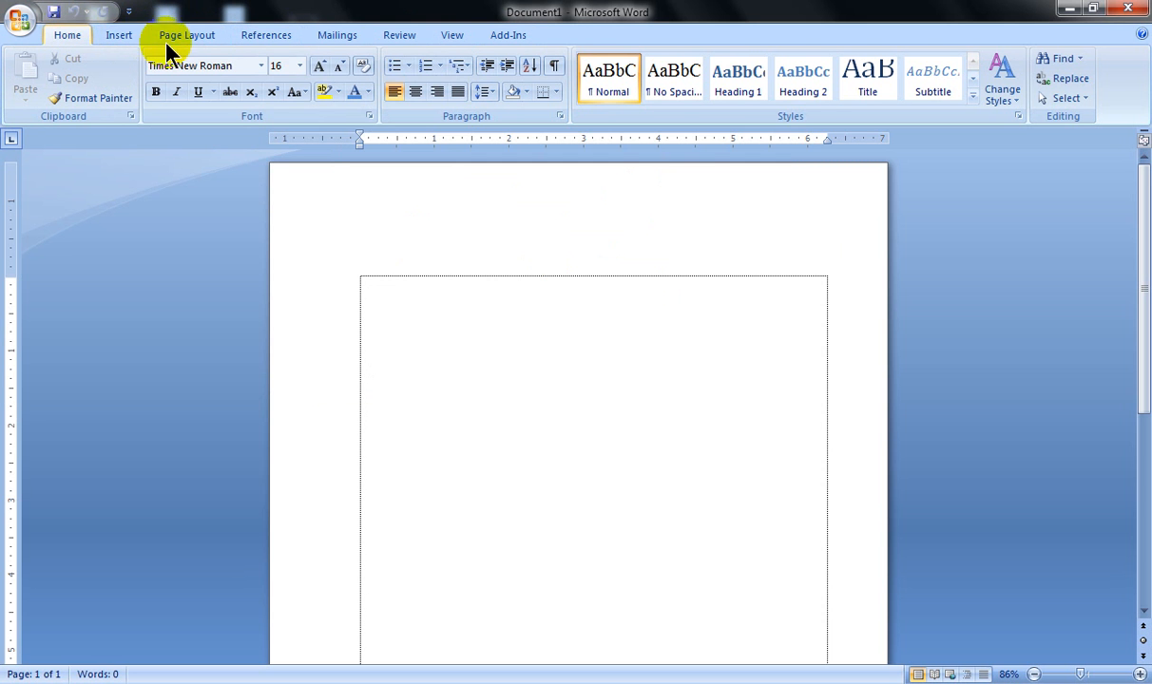
left_click(118, 42)
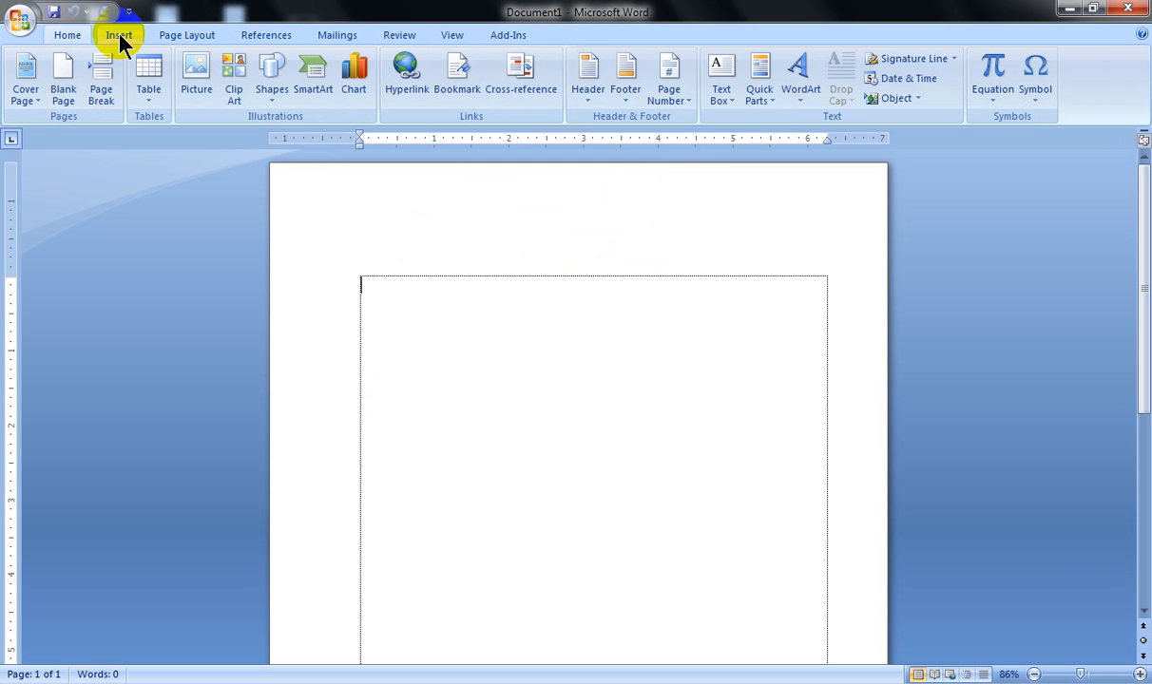
left_click(175, 38)
left_click(266, 35)
left_click(338, 36)
left_click(396, 35)
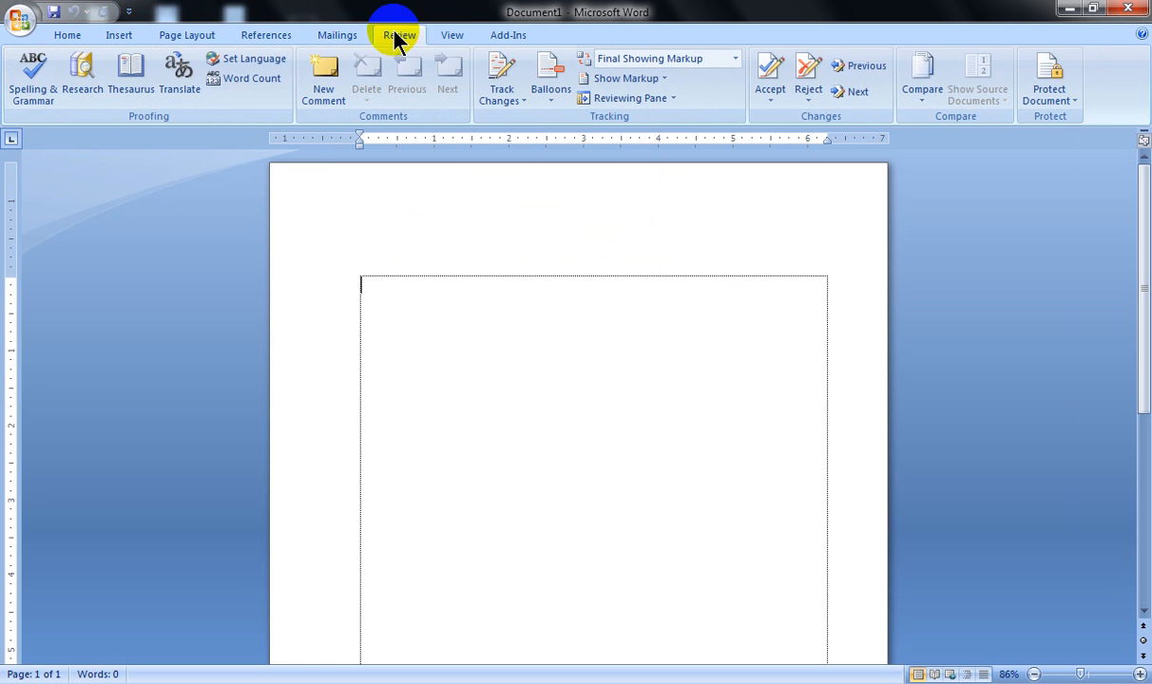
left_click(456, 38)
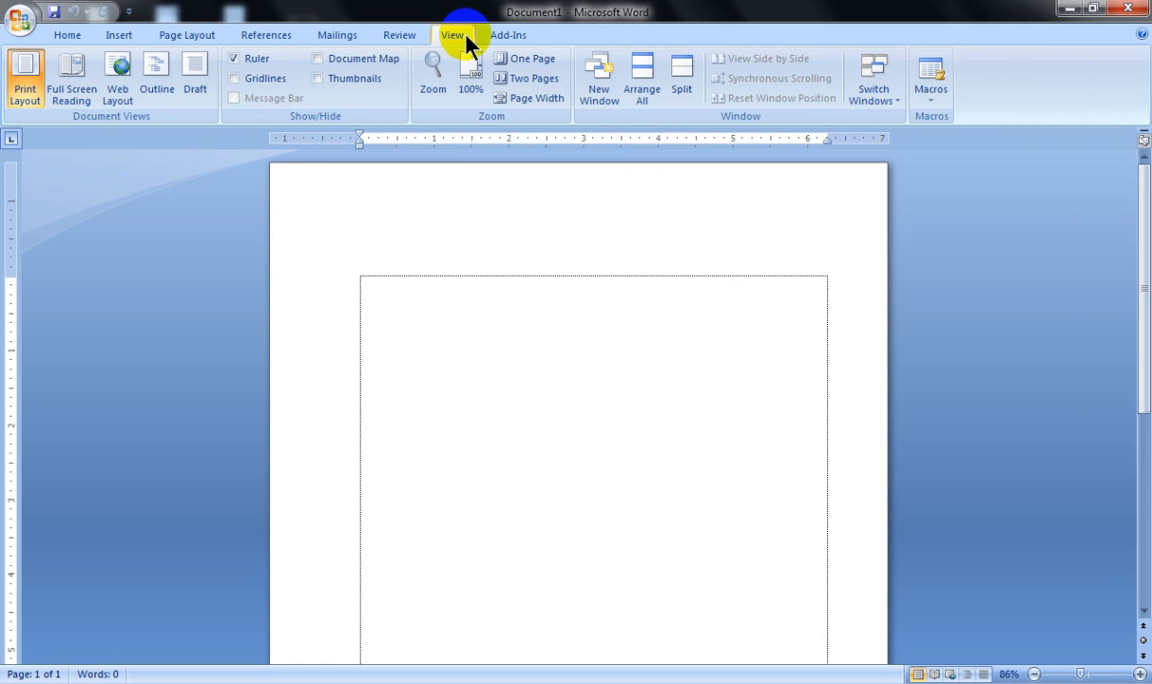
left_click(521, 38)
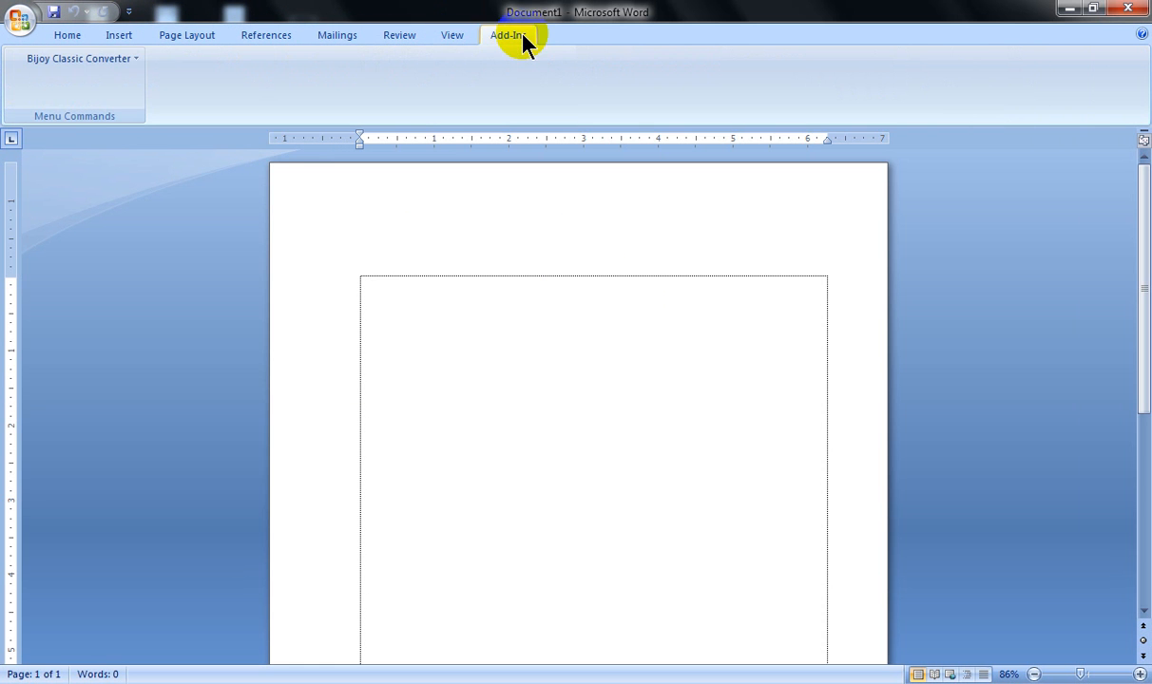
left_click(72, 38)
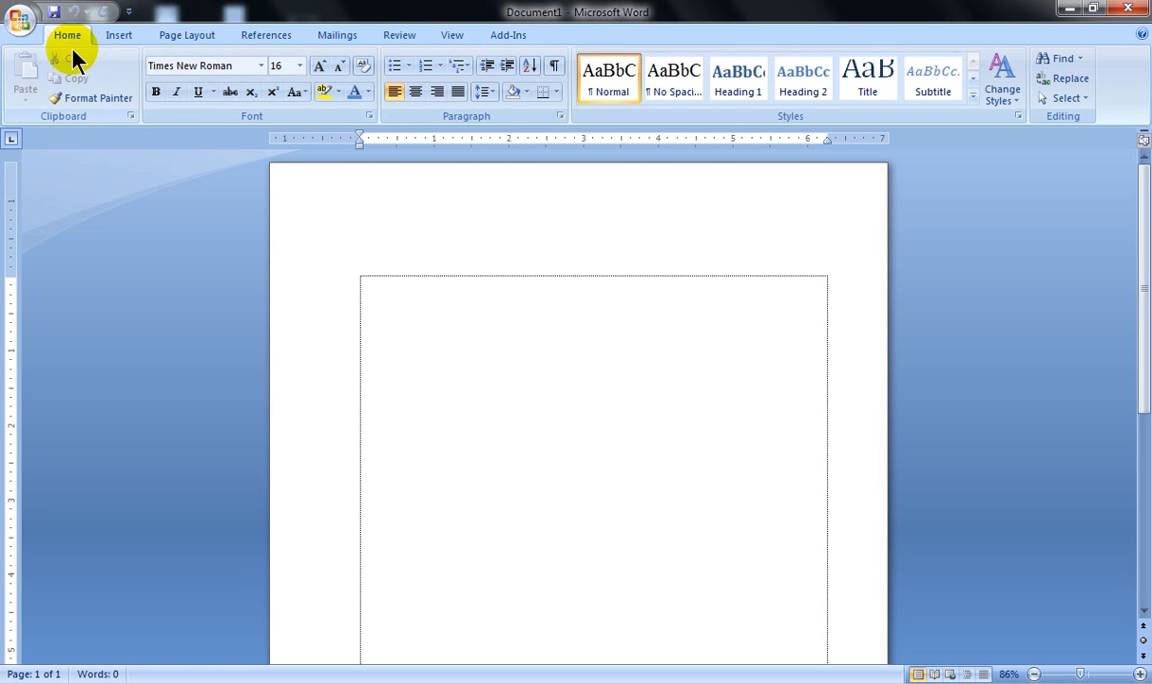
left_click(190, 36)
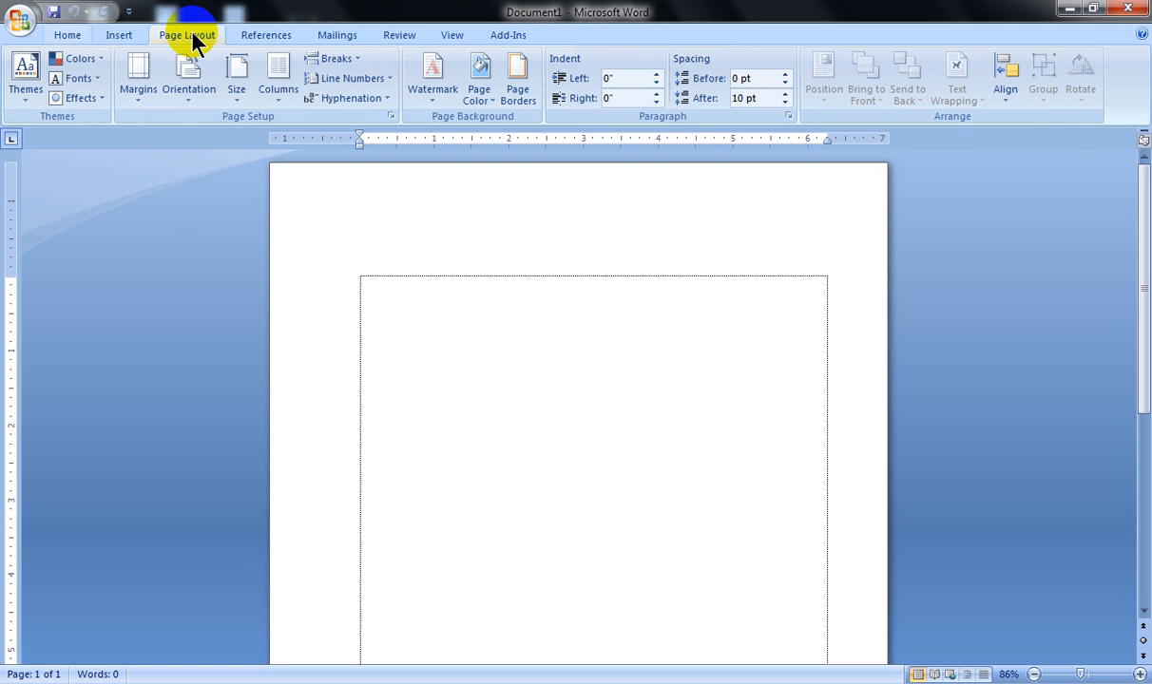
left_click(455, 40)
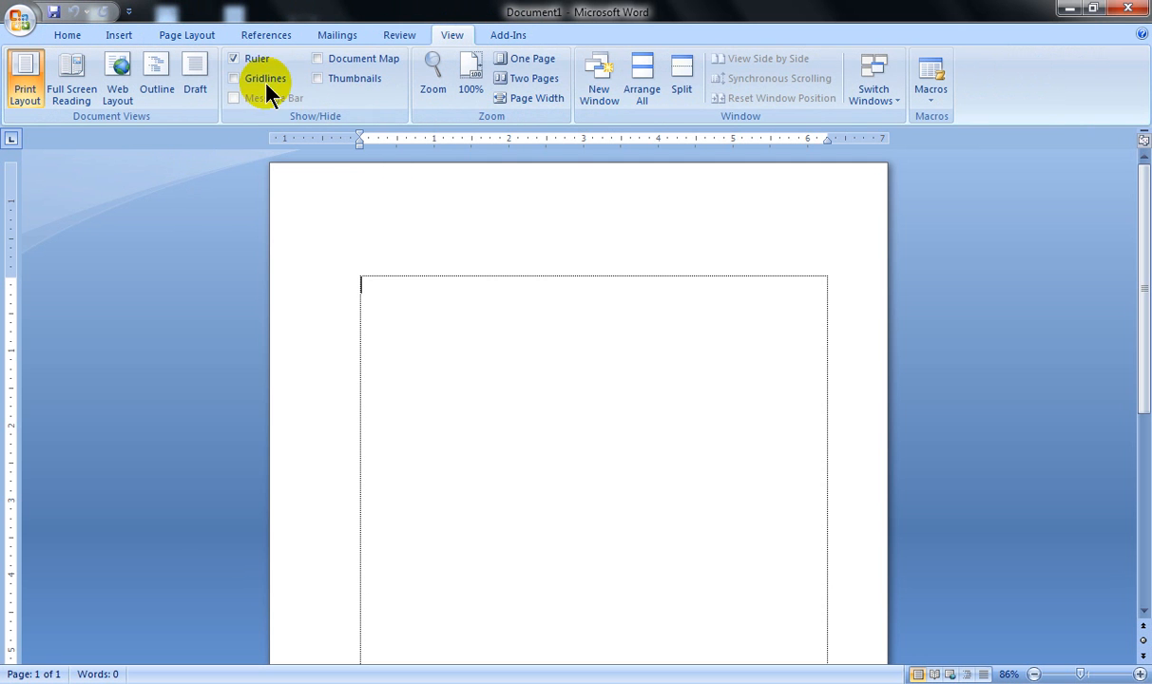
left_click(67, 35)
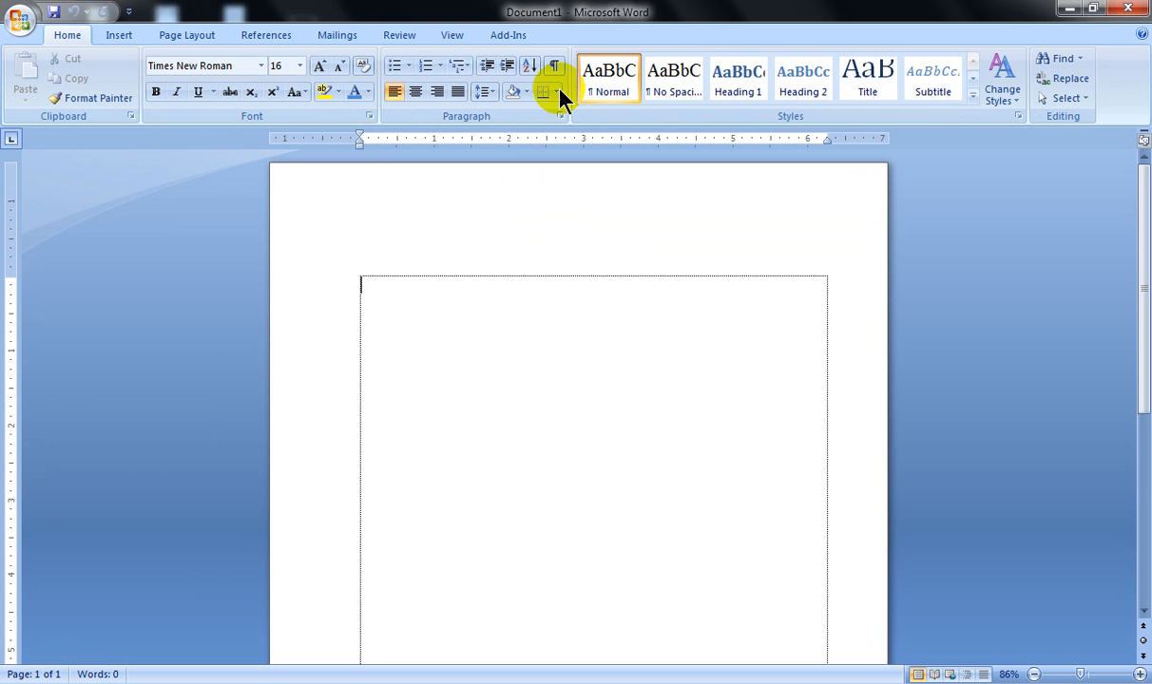
Hide the rulers around the page and show them again.
left_click(452, 35)
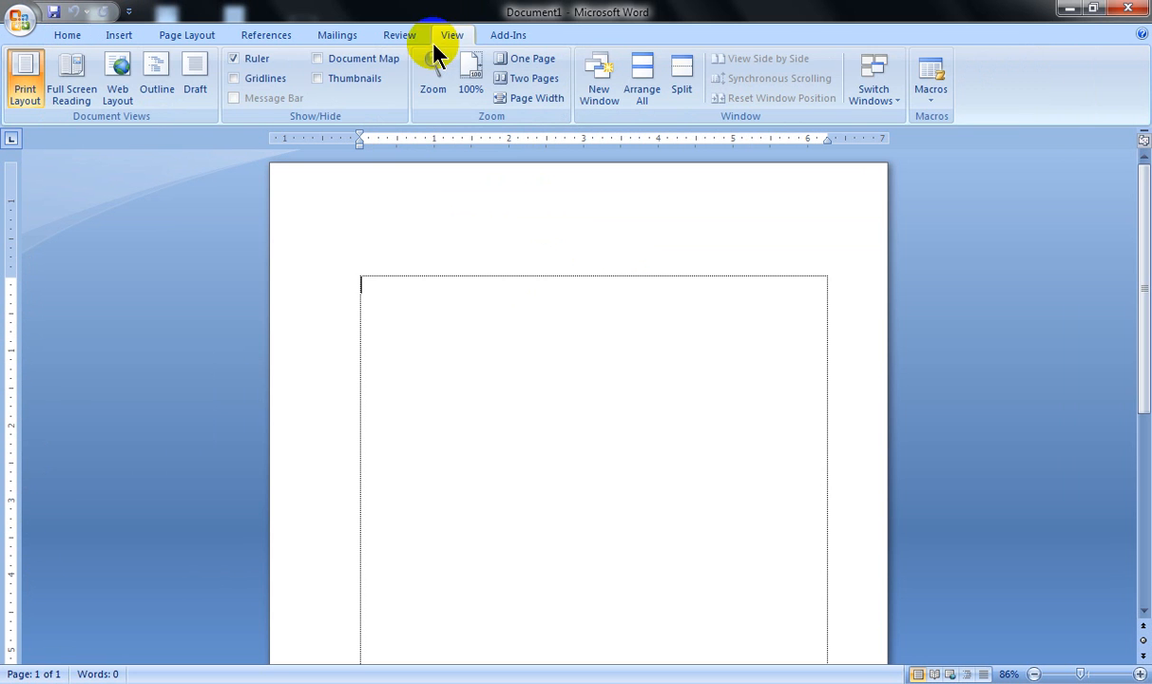
left_click(235, 60)
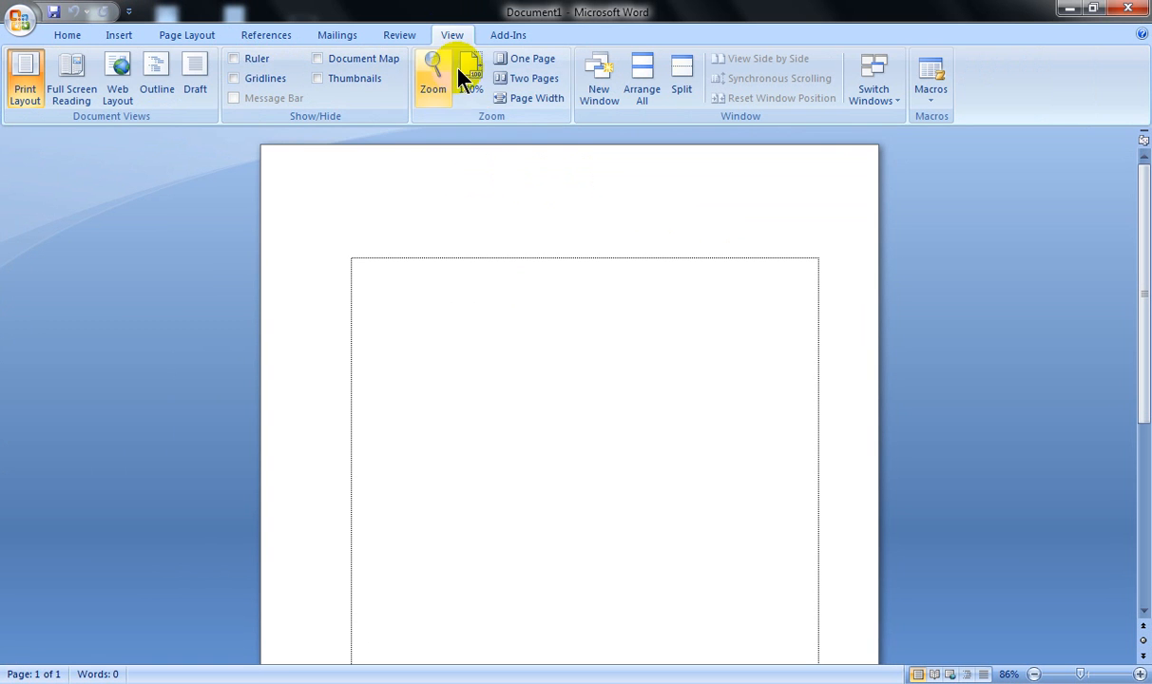
left_click(249, 61)
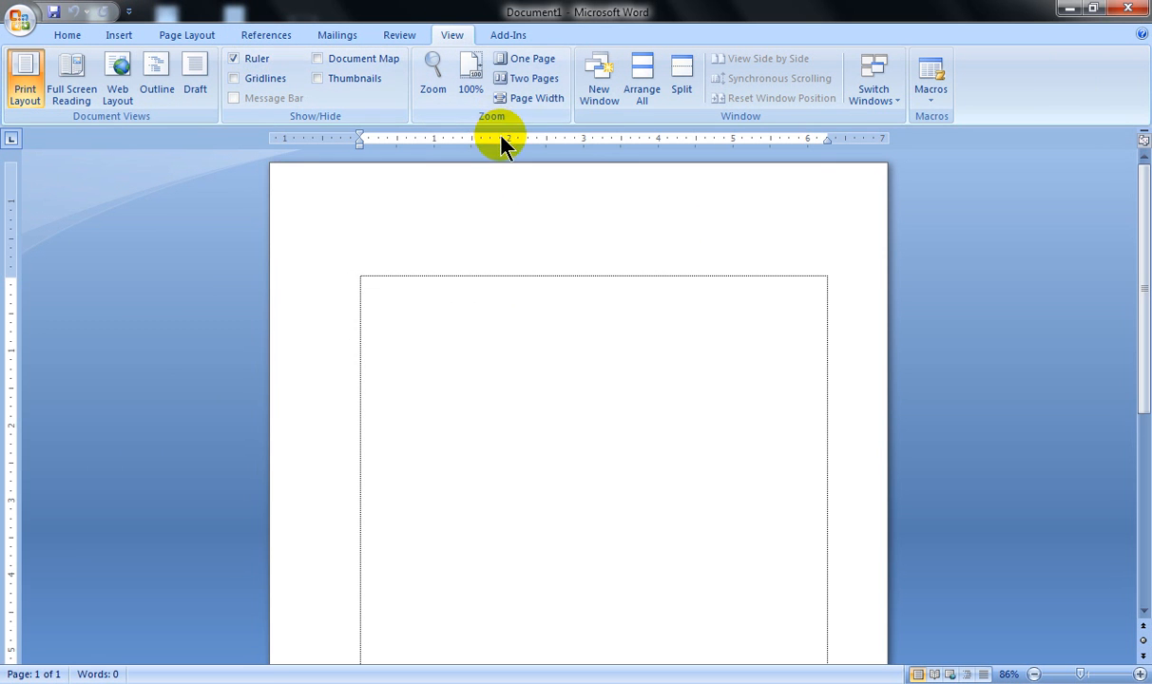
Enter the sample text "dfgdfg" on the first line of the blank page.
left_click(65, 38)
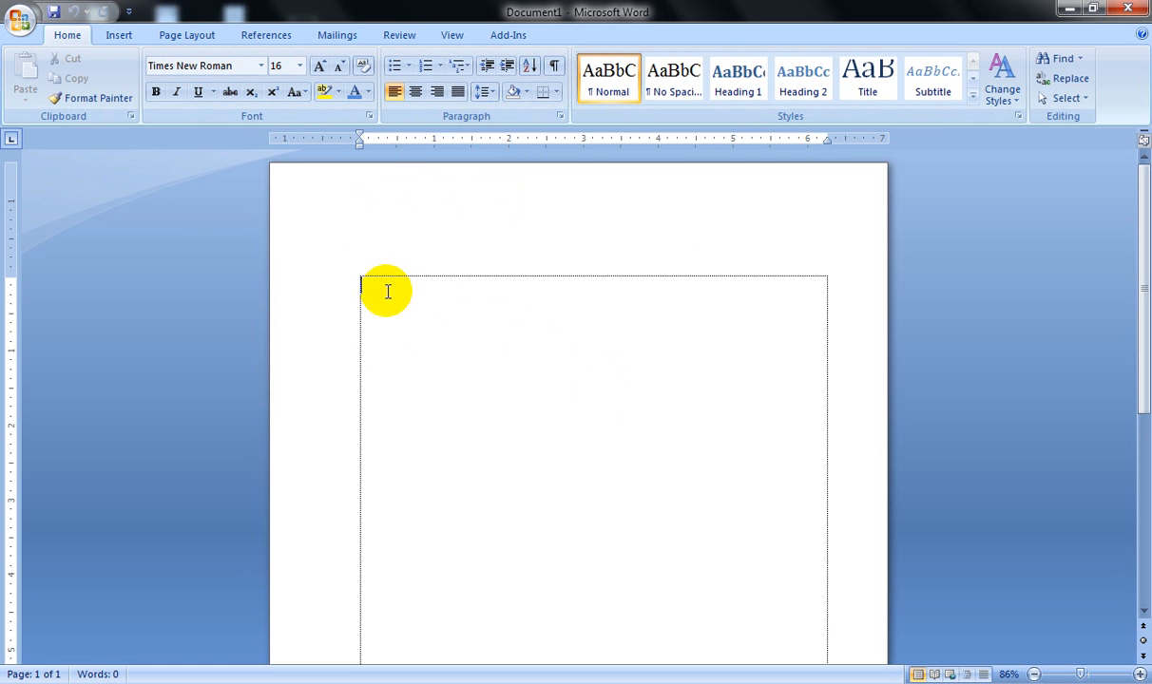
type("dfgdfg")
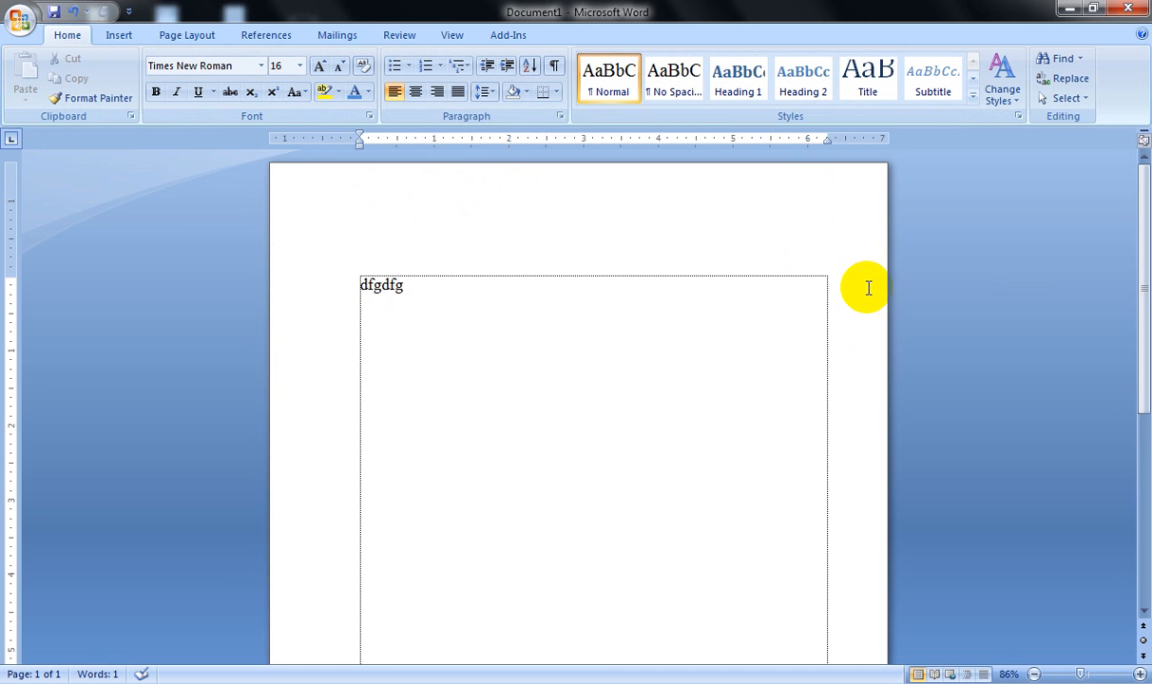
scroll(784, 308, "down", 6)
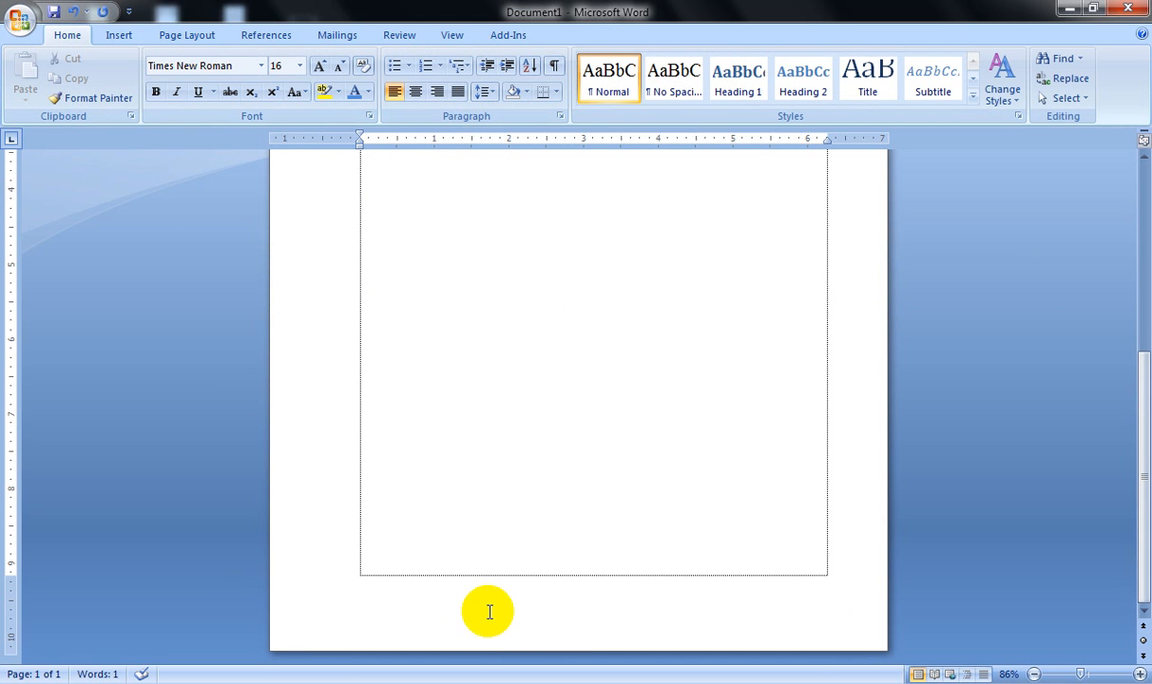
Zoom the page out to 46% and dismiss the Windows color scheme prompt without choosing an option.
scroll(548, 432, "down", 3, "ctrl")
scroll(504, 410, "down", 1, "ctrl")
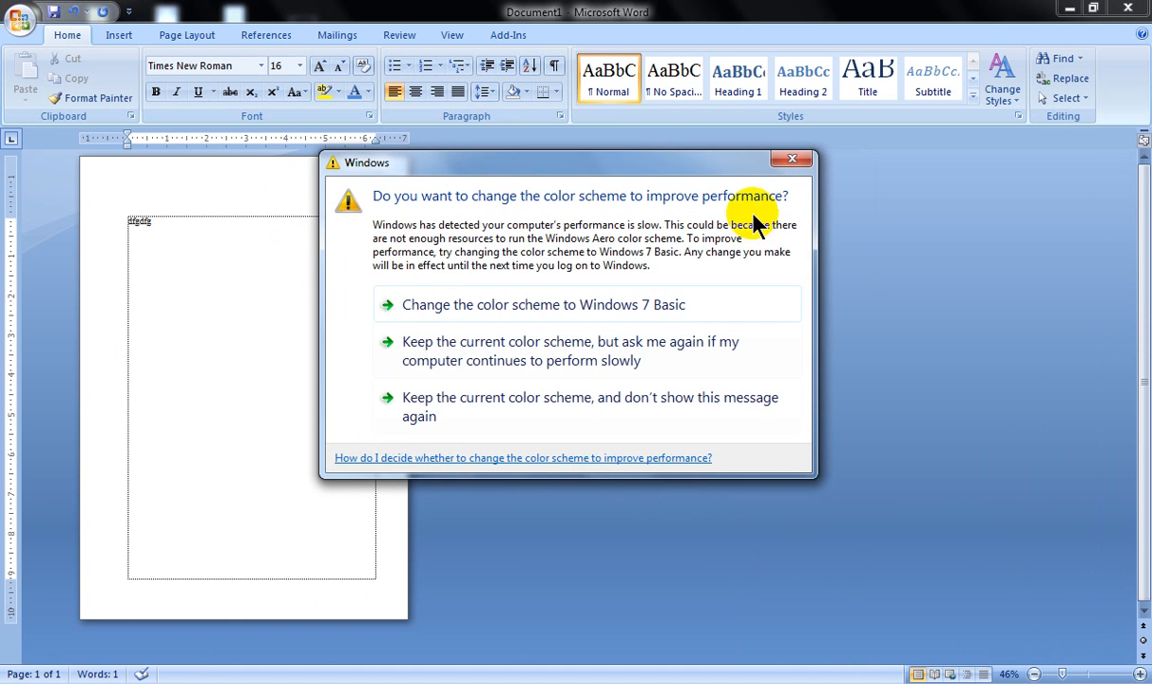
left_click(793, 159)
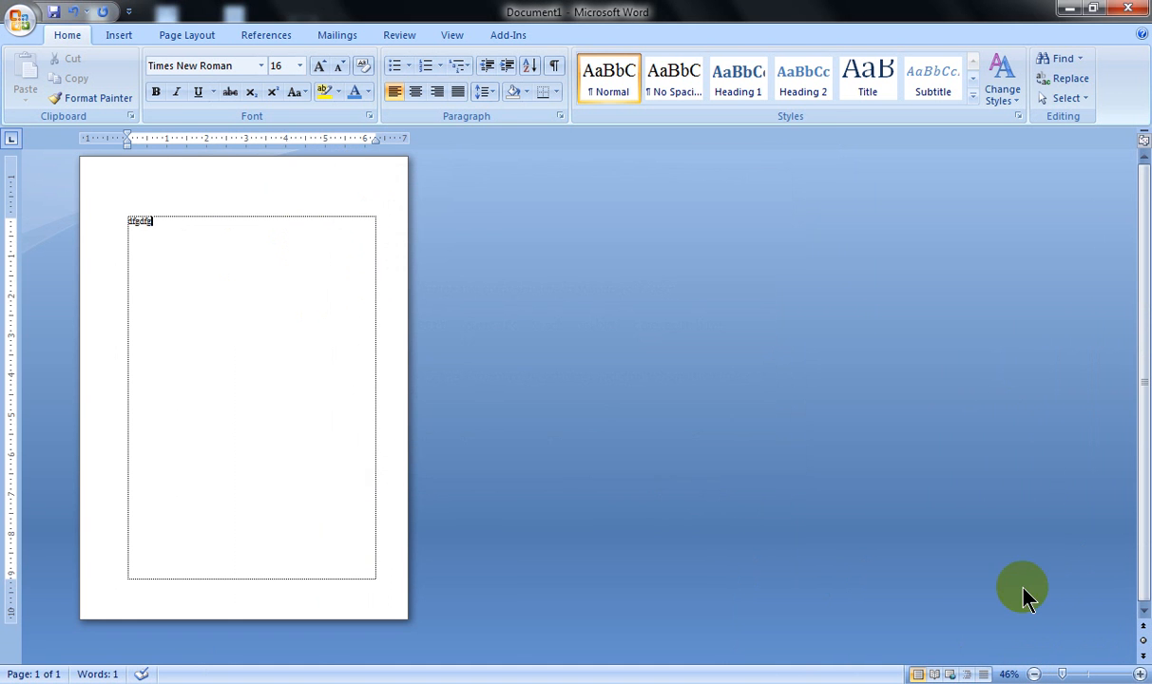
Set the page zoom to 100% and raise it stepwise to 140%, keeping the view at the page's beginning.
left_click(1090, 675)
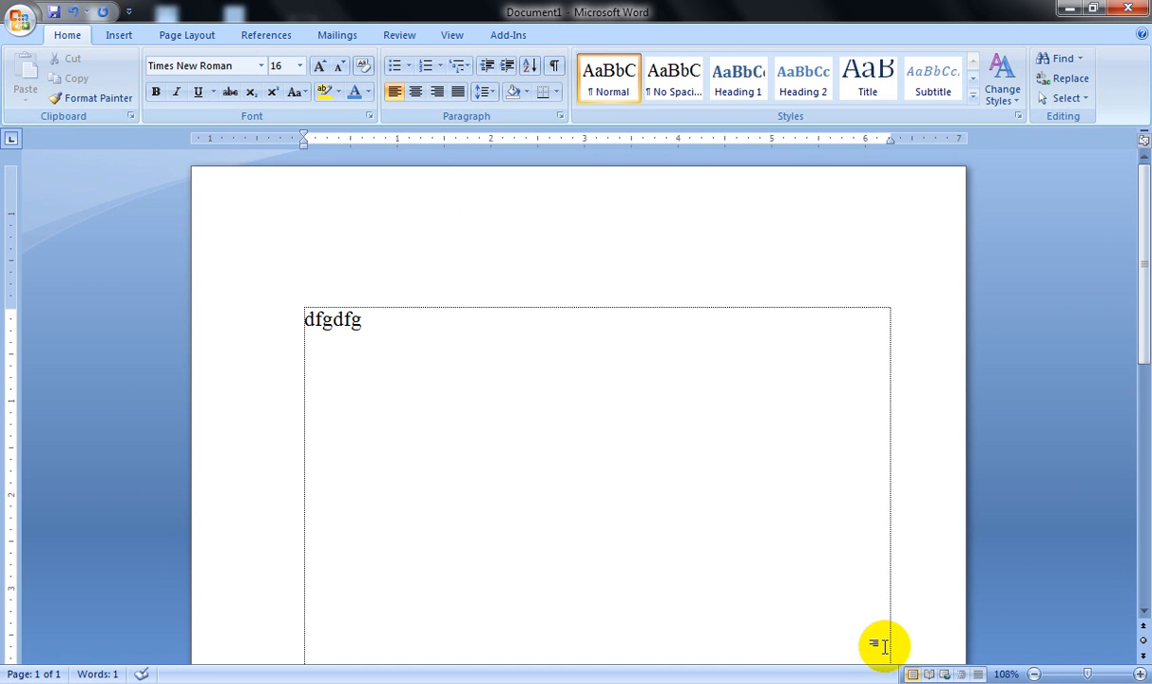
left_click(1036, 675)
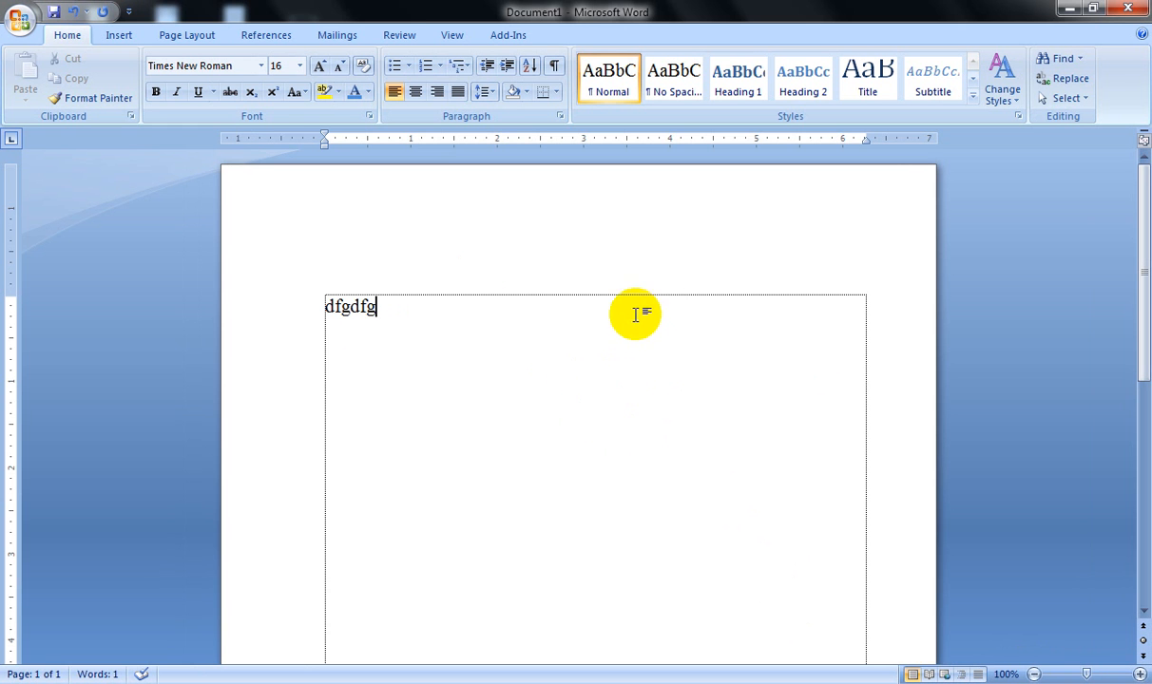
left_click(1140, 674)
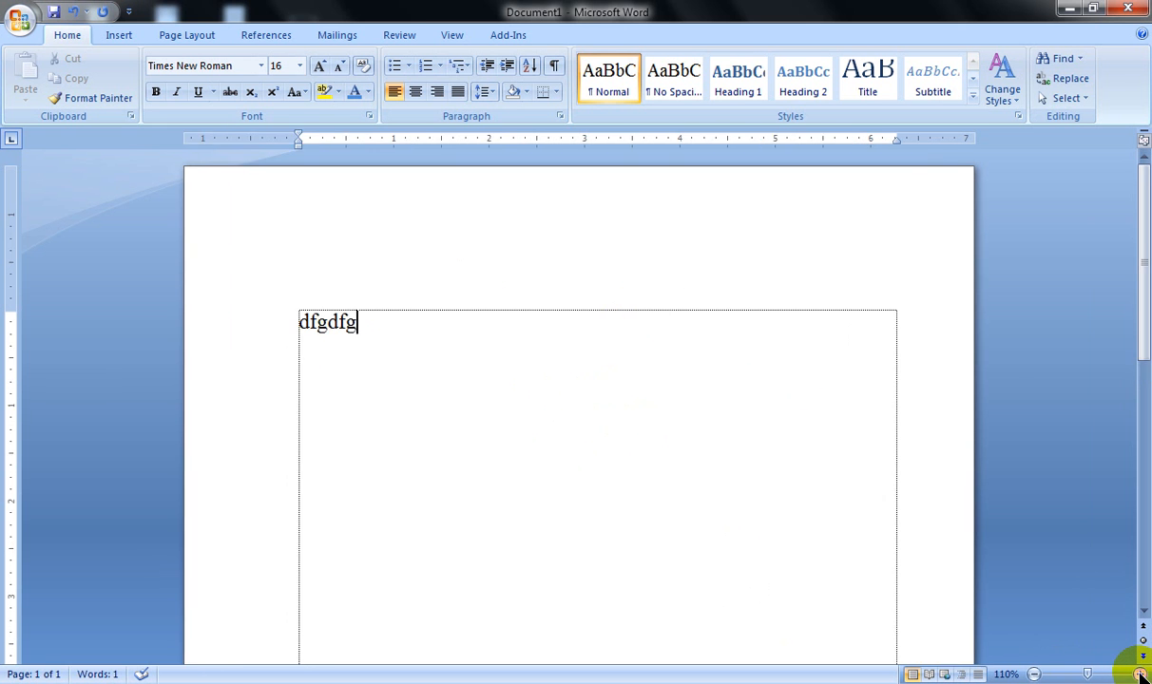
left_click(1139, 675)
left_click(1140, 674)
left_click(1140, 674)
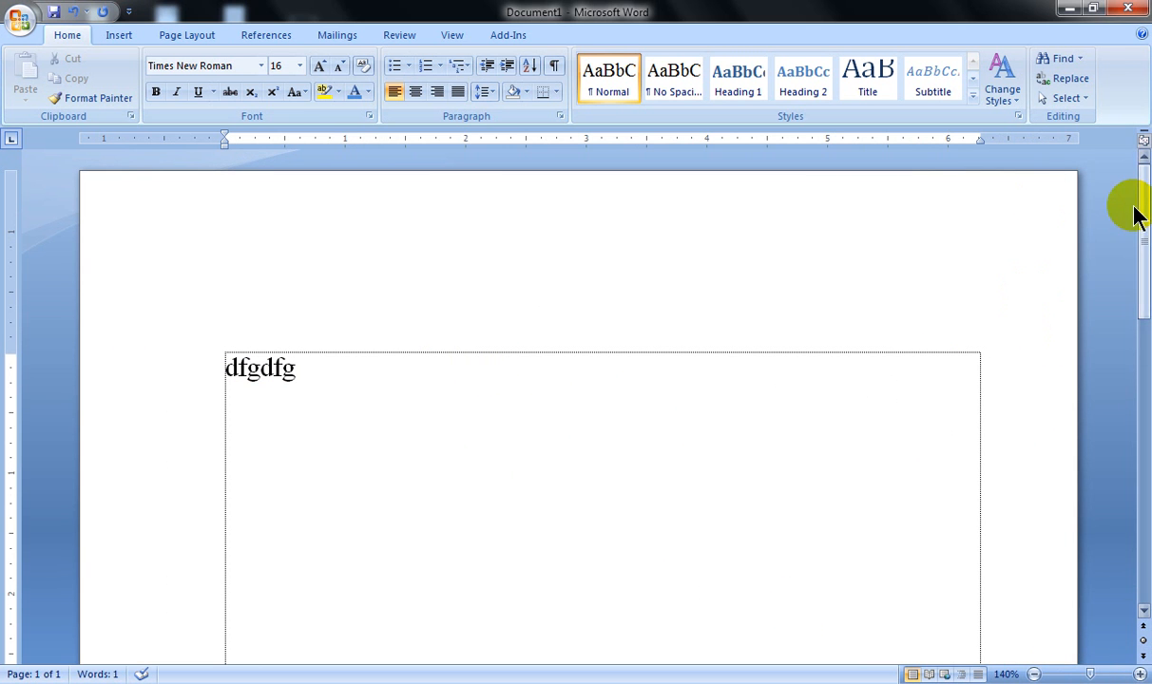
mouse_move(1145, 201)
left_mouse_down()
mouse_move(1145, 508)
mouse_move(1135, 182)
left_mouse_up()
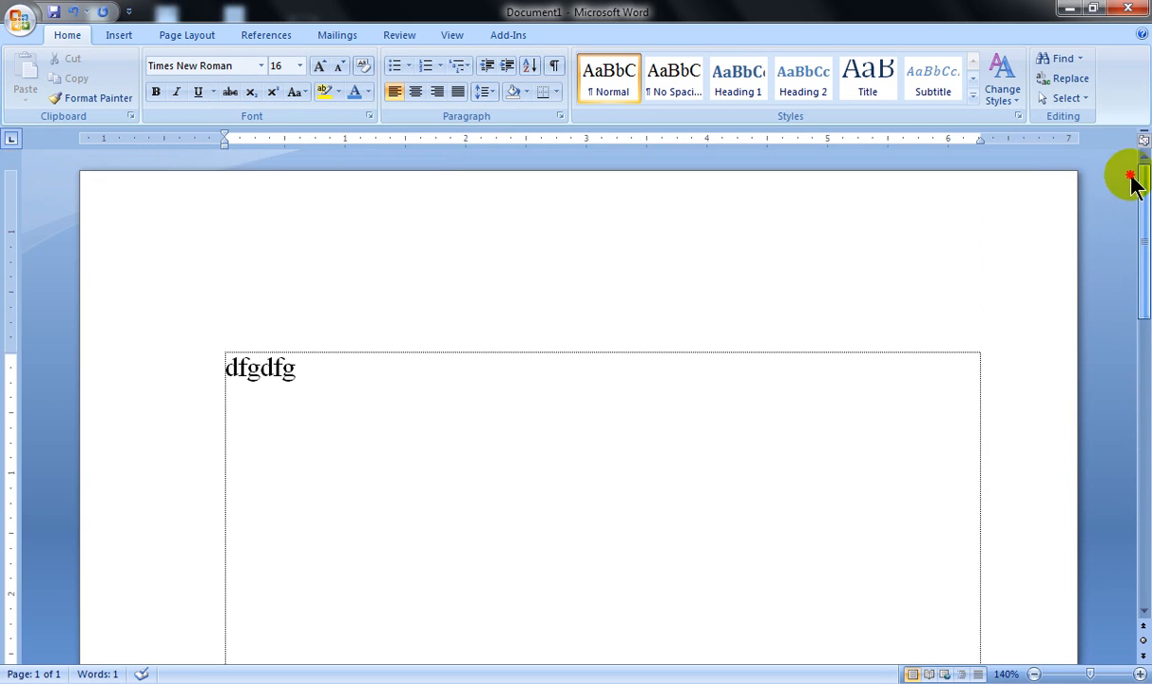
Look down the page towards the blank area below the sample text.
left_click(1144, 613)
left_click(1145, 612)
left_click(1144, 613)
left_click(1144, 613)
left_click(1144, 613)
left_click(1144, 613)
left_click(1144, 613)
left_click(1144, 613)
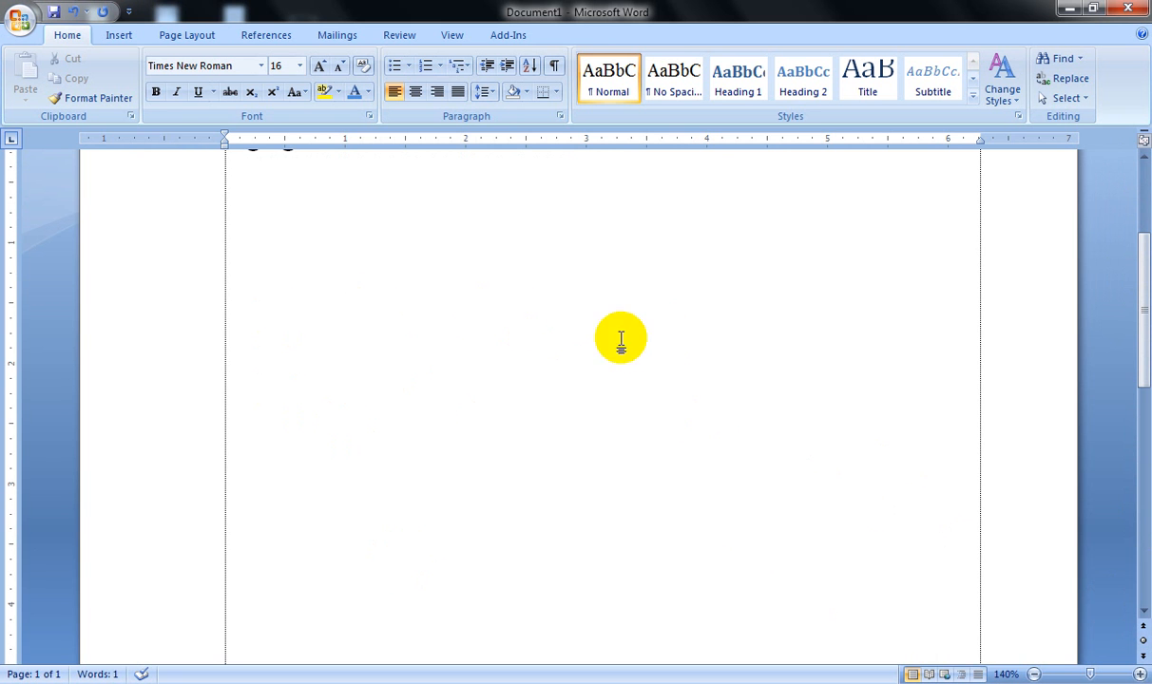
Enlarge the page to 190% and look across its width to the far margin and back to the start of the text.
left_click(1139, 673)
left_click(1139, 674)
left_click(1139, 673)
left_click(1139, 673)
left_click(1139, 674)
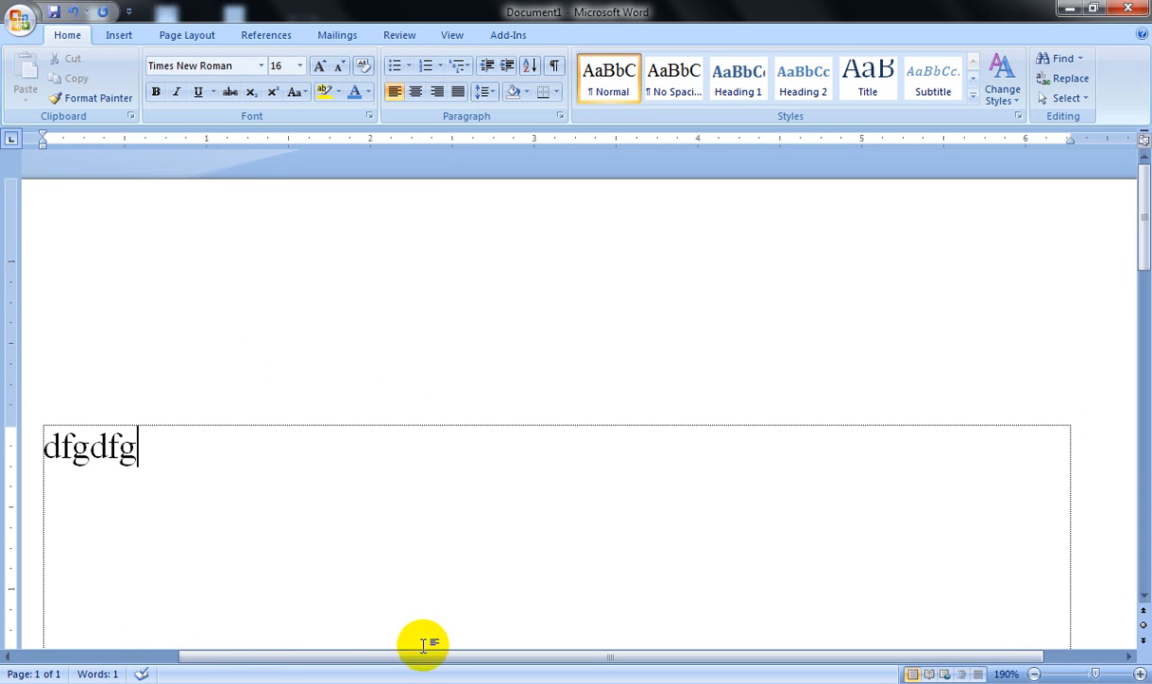
left_click(1129, 656)
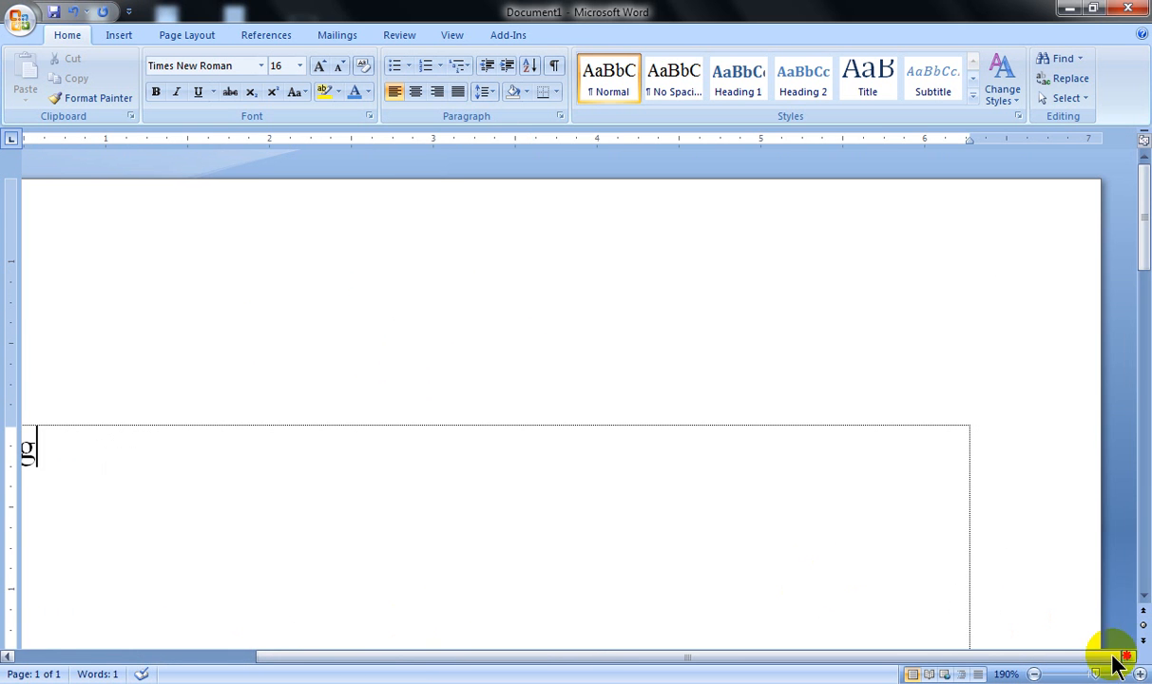
left_click(7, 656)
left_click(8, 657)
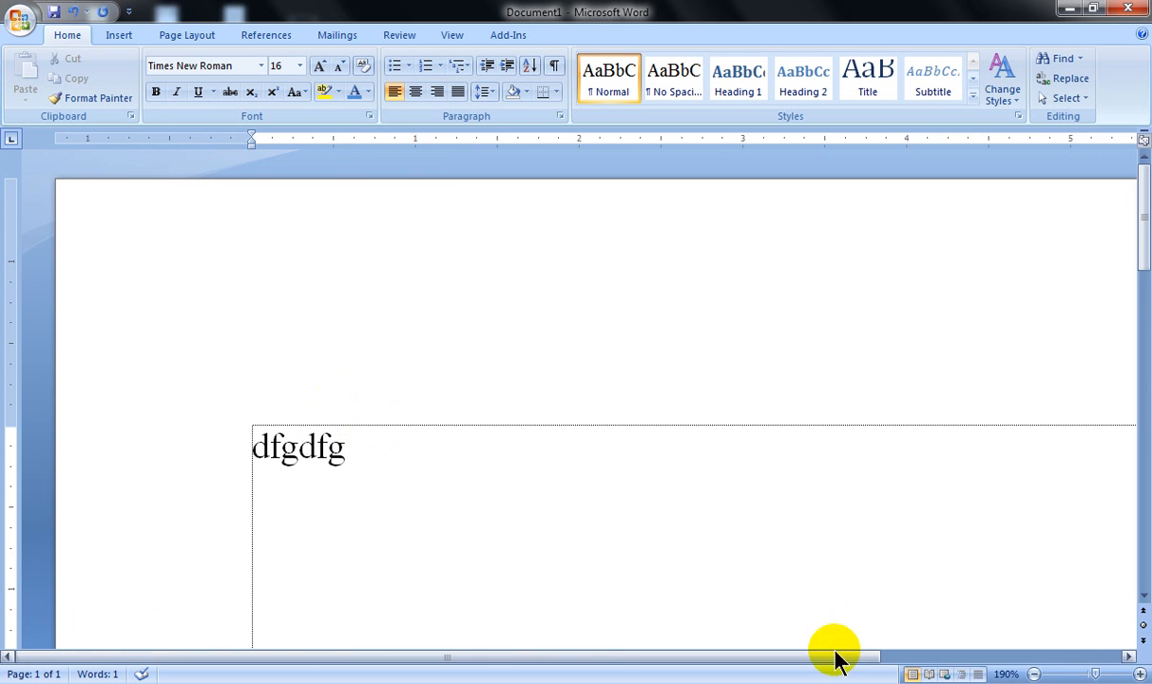
Return the page zoom to 100% and reduce the page's top margin by about half using the vertical ruler.
left_click_drag(1098, 675, 1087, 675)
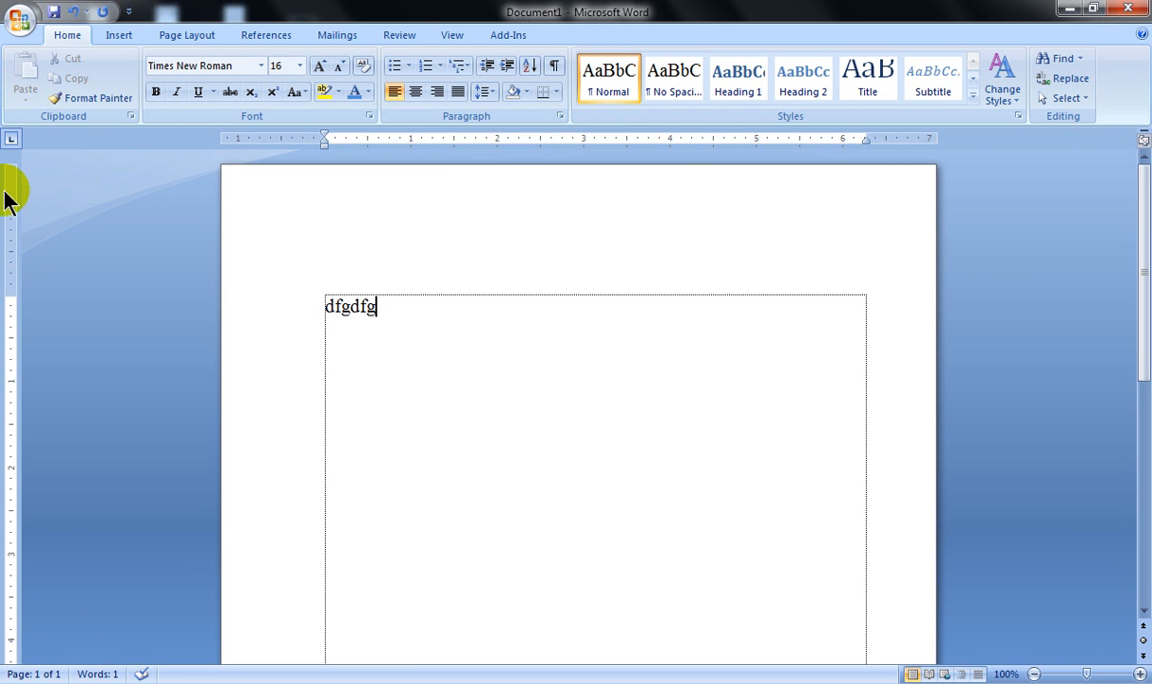
left_click_drag(9, 295, 11, 234)
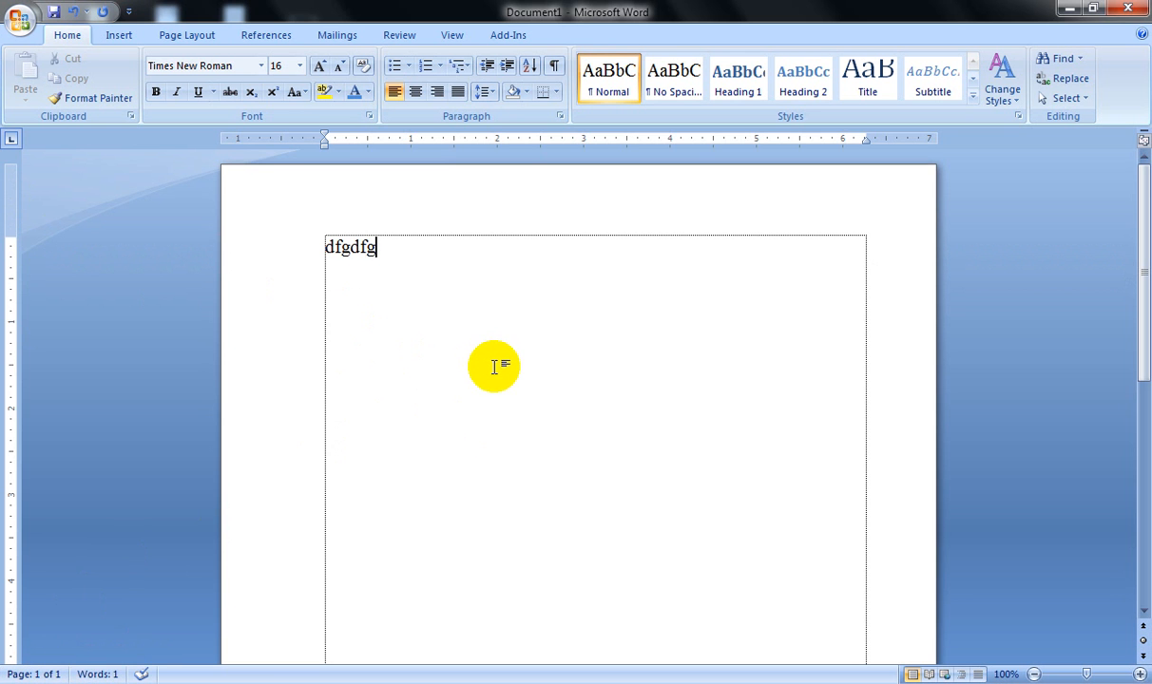
Continue the text with "dfgdsf dfgdfgd d" and a second line "dlfgk d'lk", and insert a page break followed by "asdfsa f asf".
type("dfgdsf dfgdfgd d")
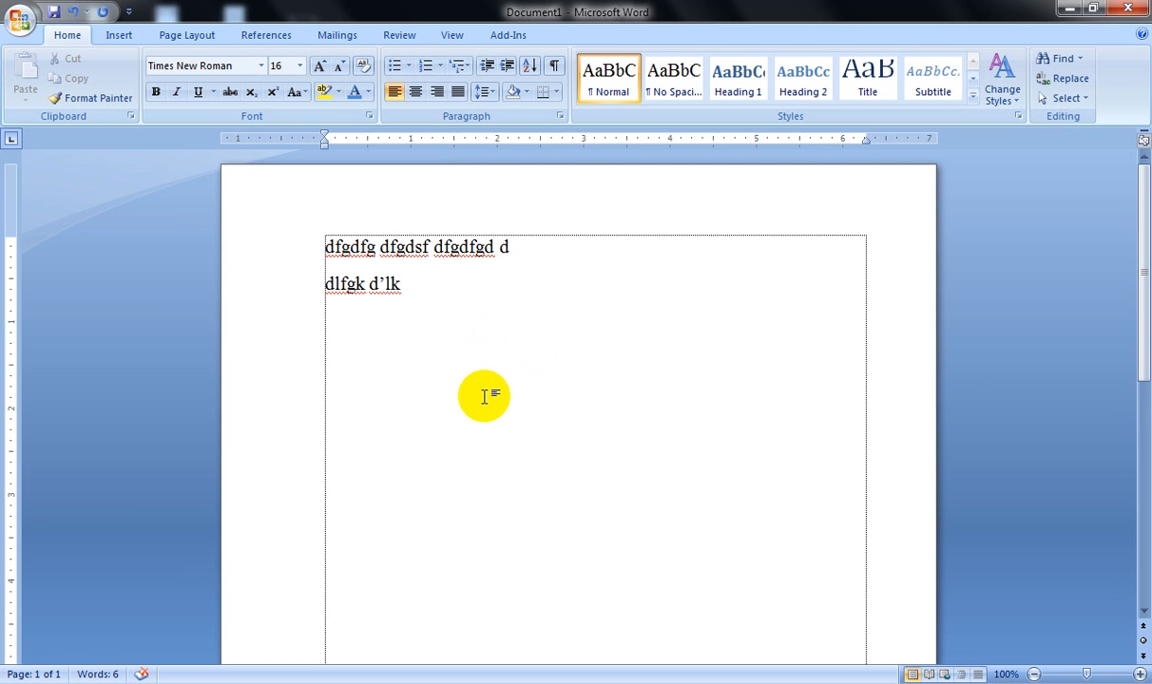
key("ctrl+Return")
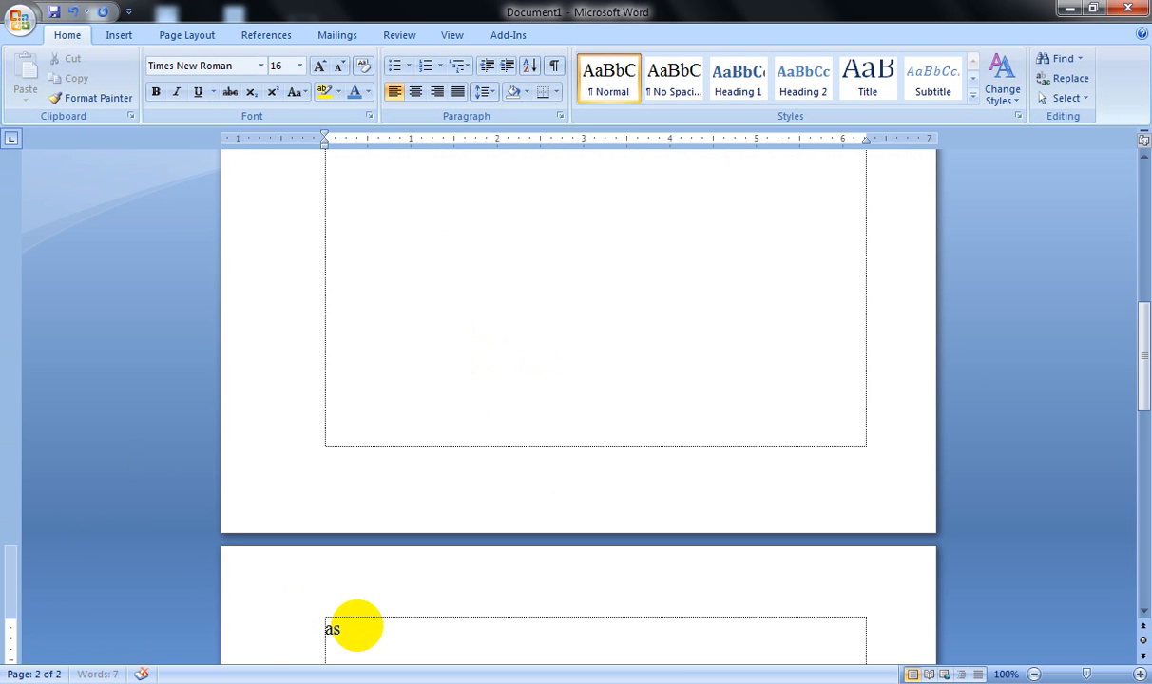
type("asf")
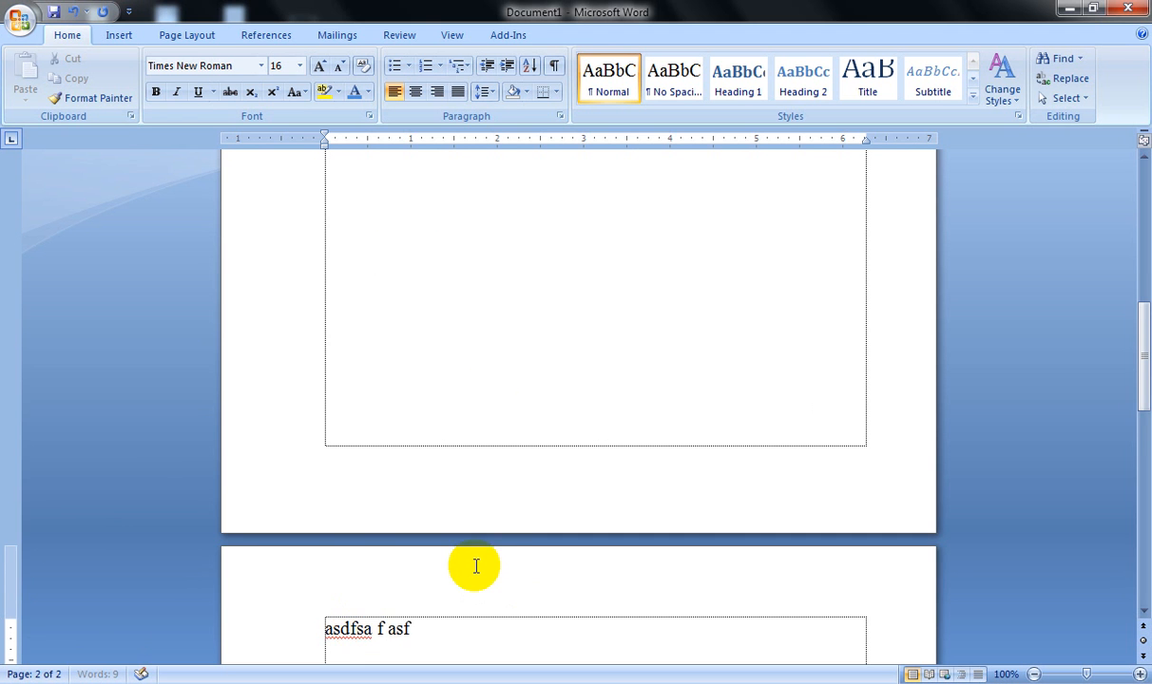
Look over both pages of the document and zoom out to 60% so they stand side by side.
scroll(475, 560, "down", 3)
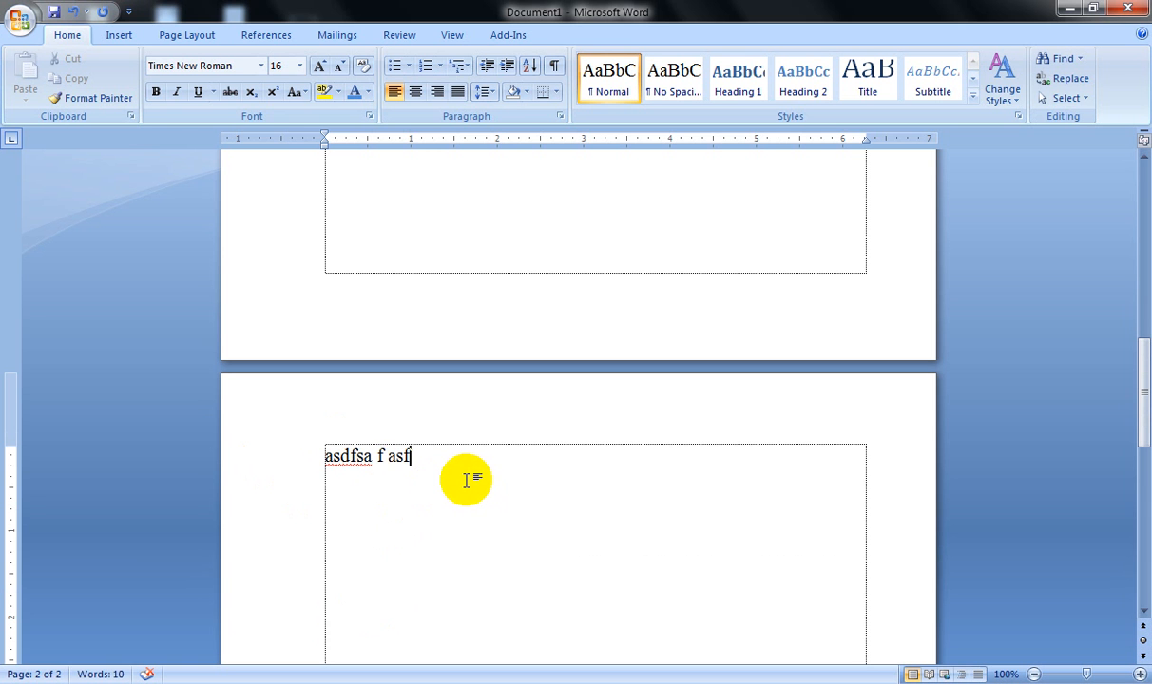
scroll(462, 419, "up", 7)
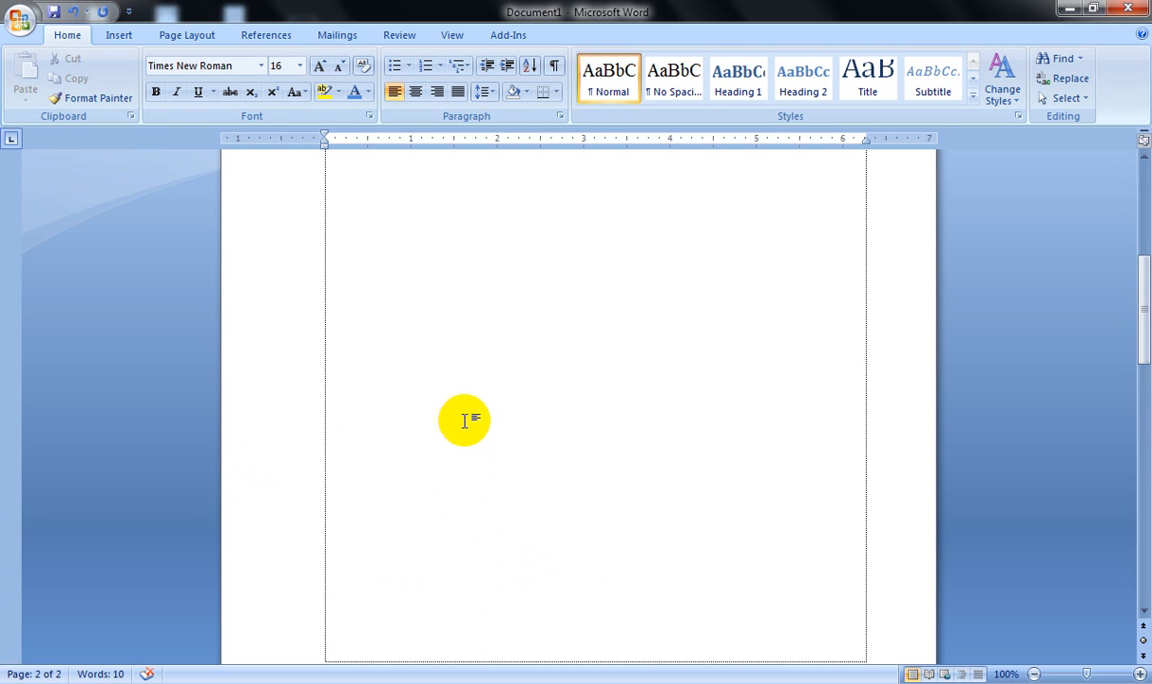
scroll(403, 333, "up", 4)
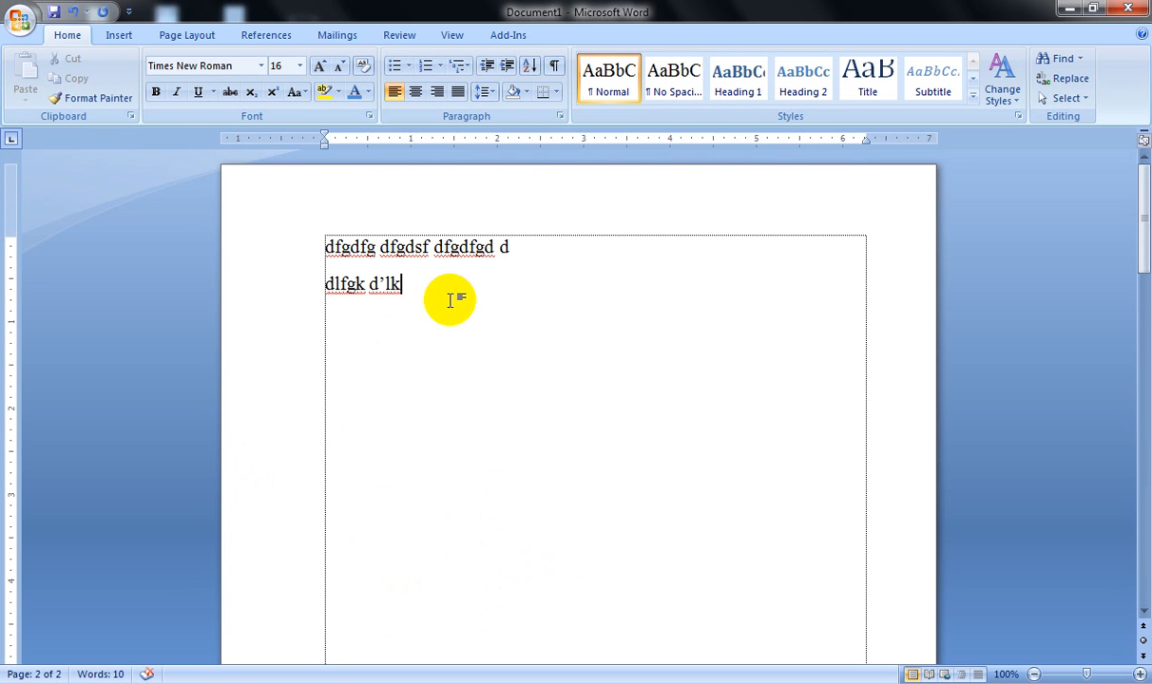
scroll(207, 369, "down", 2)
scroll(213, 347, "down", 2)
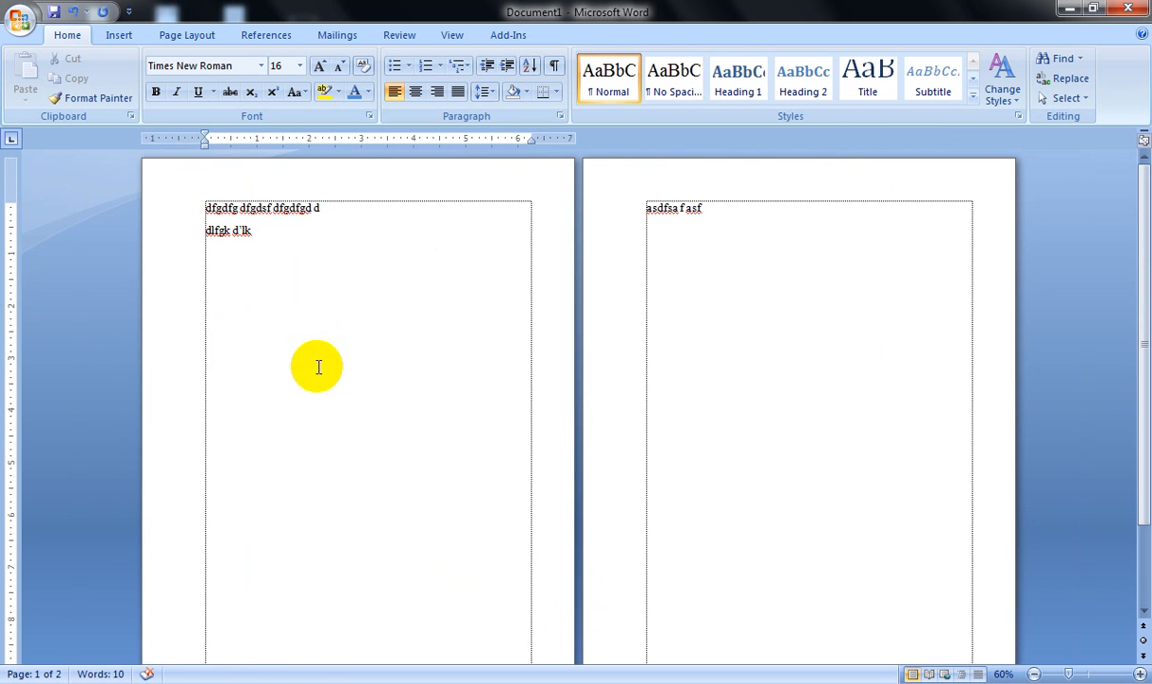
Place the cursor in the first page's text and in the second page's text to compare the page number display.
left_click_drag(342, 286, 313, 240)
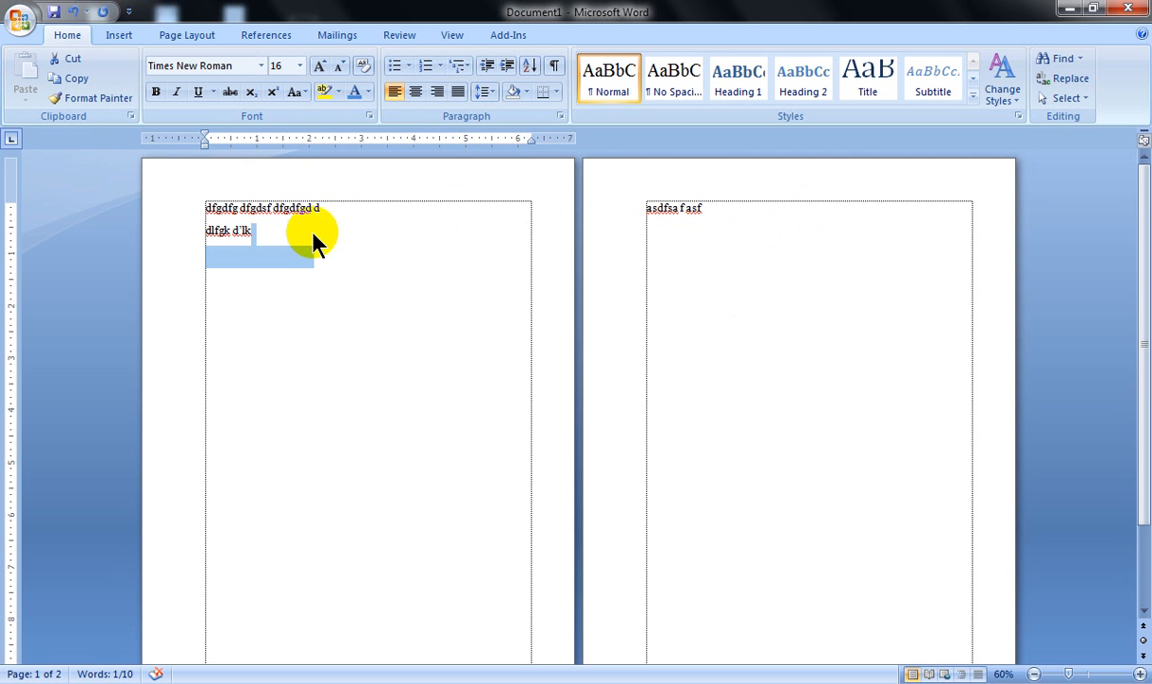
left_click(239, 218)
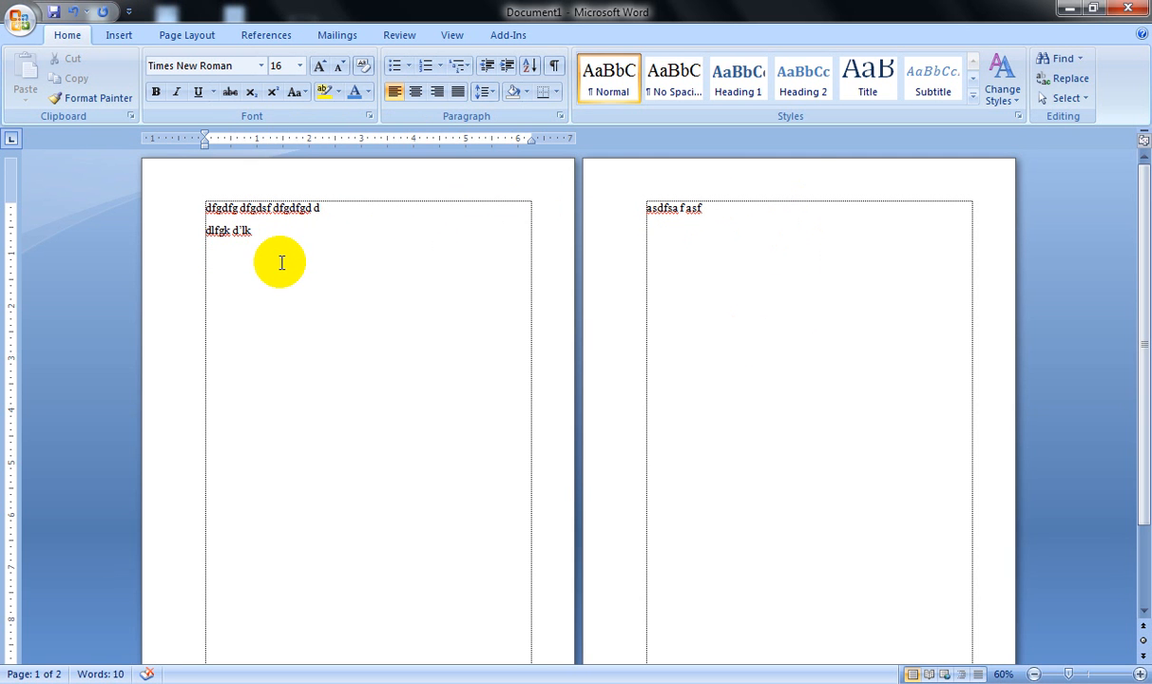
left_click(792, 162)
left_click(676, 208)
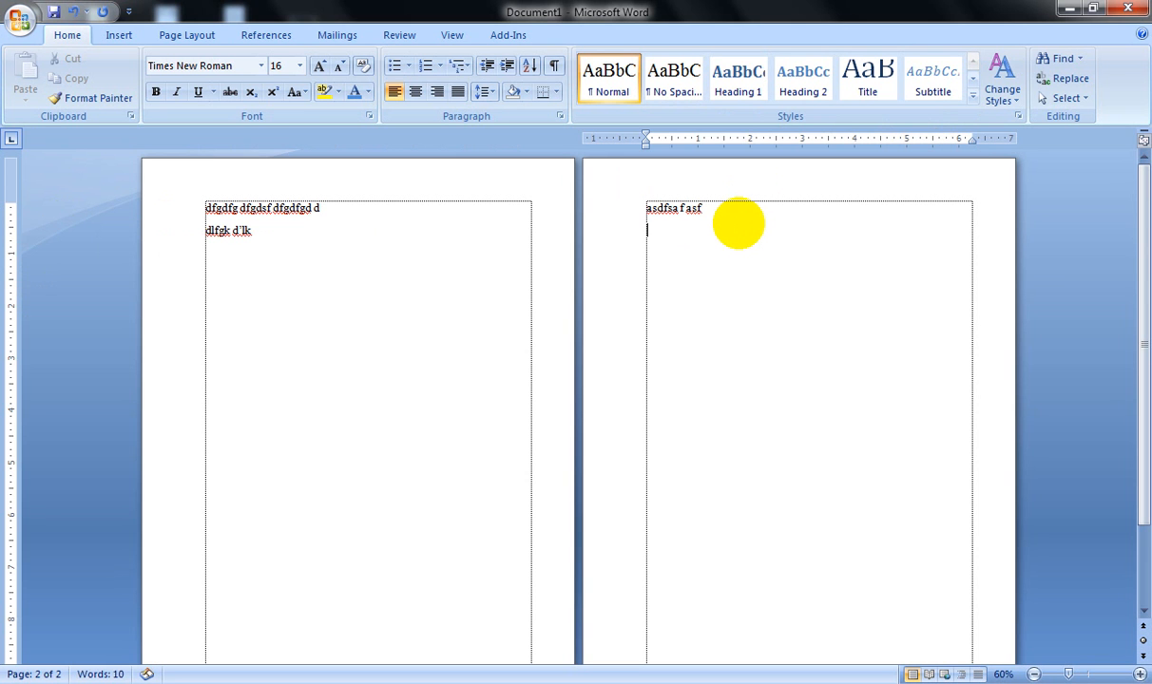
Add the line "sdkljalsk sldjf" below the second page's text and dismiss the backup reminder.
left_click(738, 228)
type("jf")
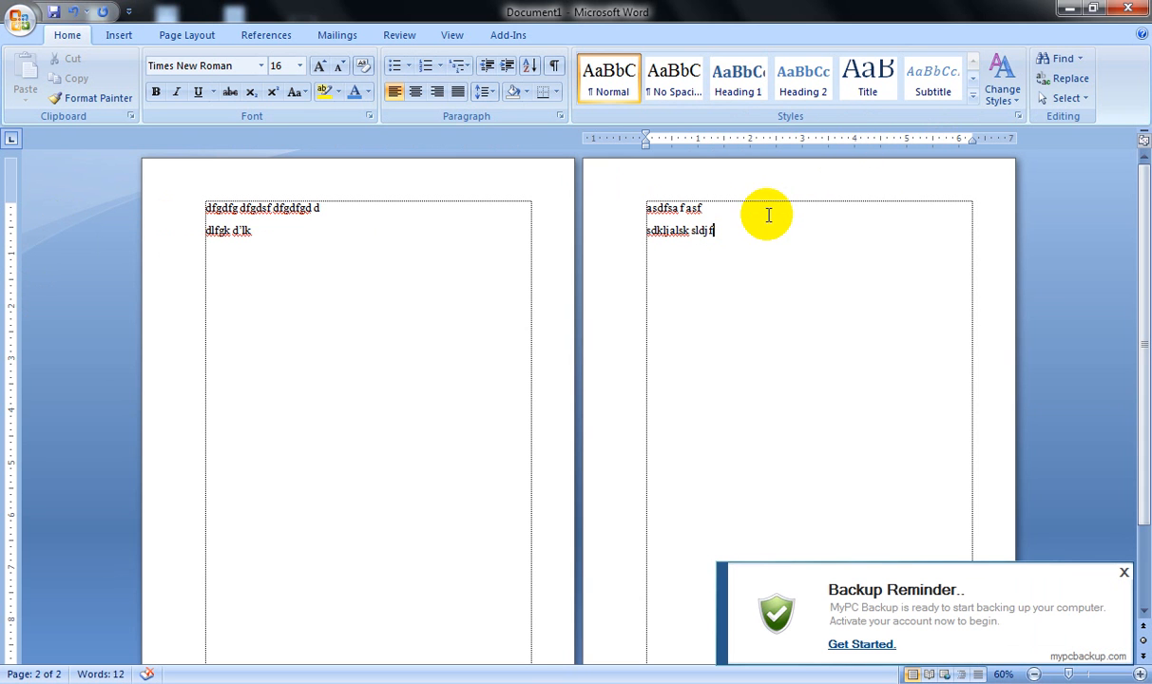
left_click(1123, 575)
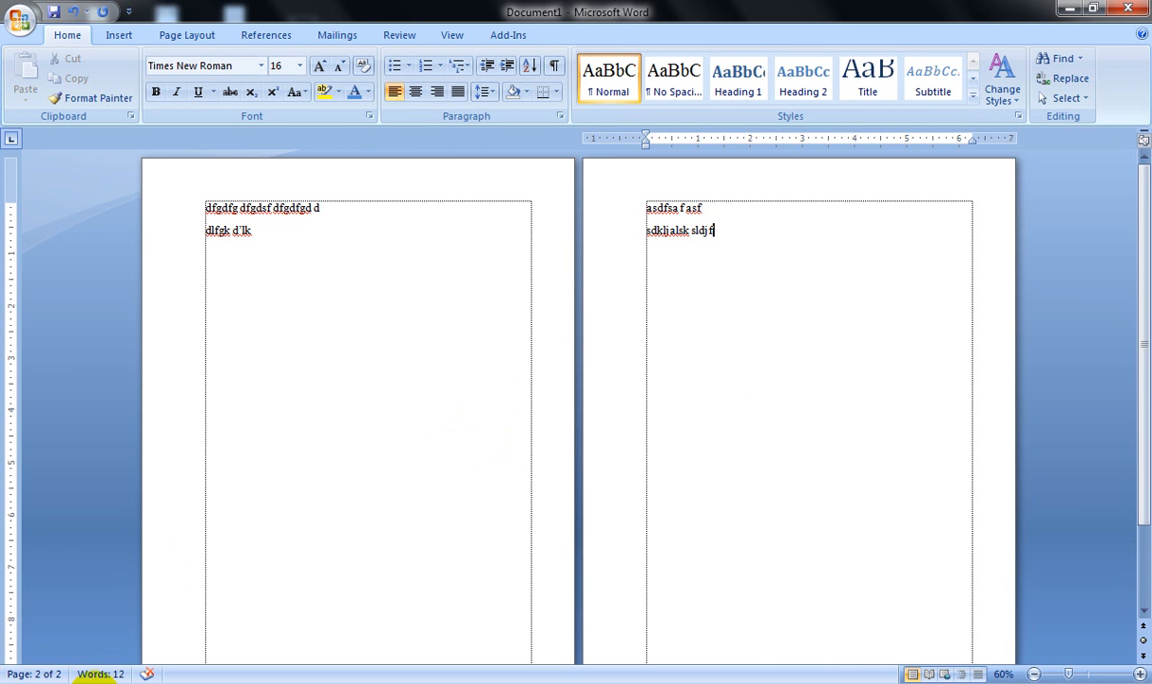
Place the cursor after the first page's last line and zoom the document in and out, settling at 130%.
left_click(323, 258)
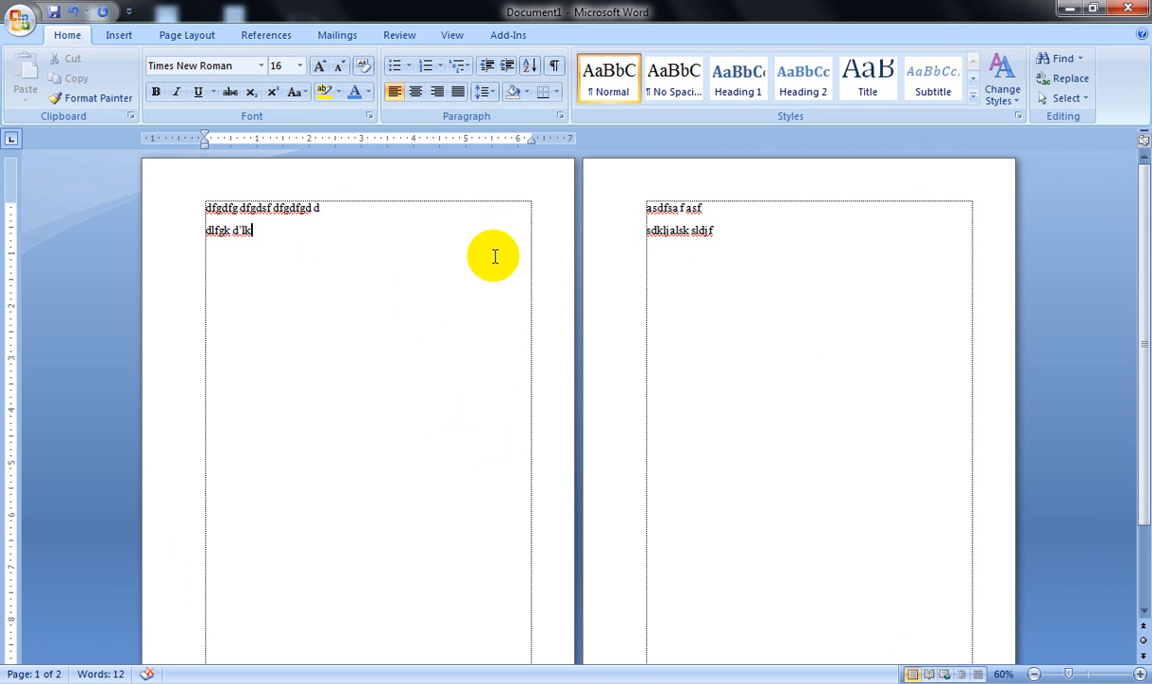
scroll(490, 255, "up", 2, "ctrl")
scroll(490, 253, "up", 3, "ctrl")
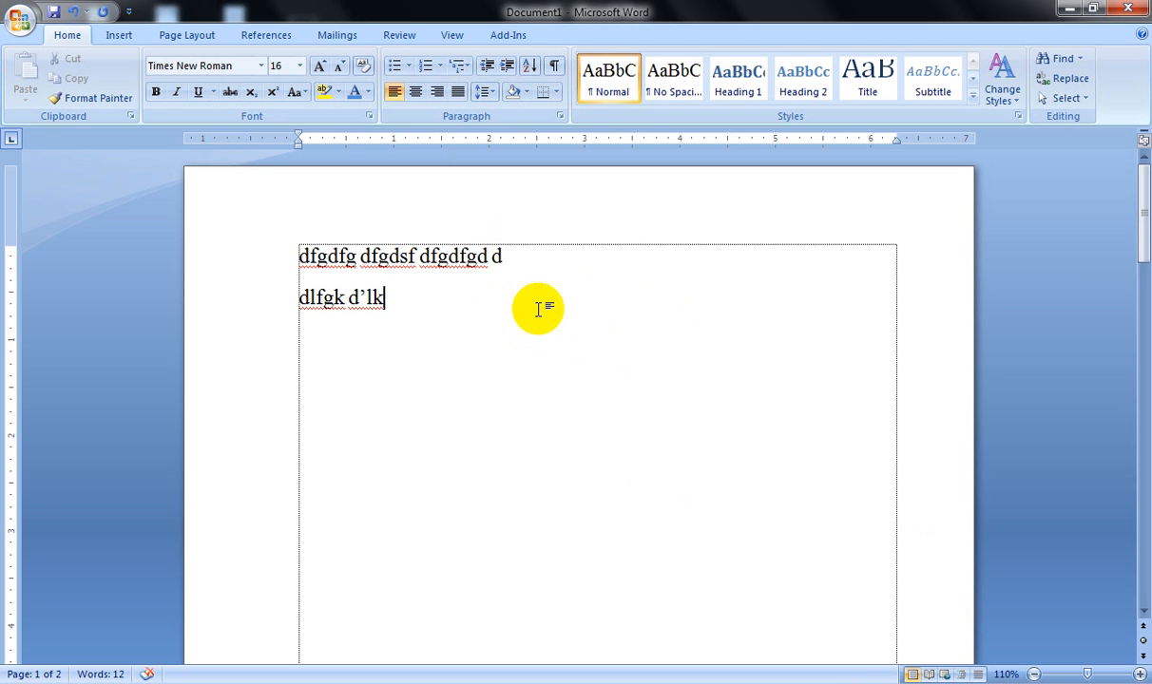
scroll(537, 309, "down", 6, "ctrl")
scroll(536, 311, "up", 6, "ctrl")
scroll(536, 312, "up", 6, "ctrl")
scroll(538, 312, "down", 5, "ctrl")
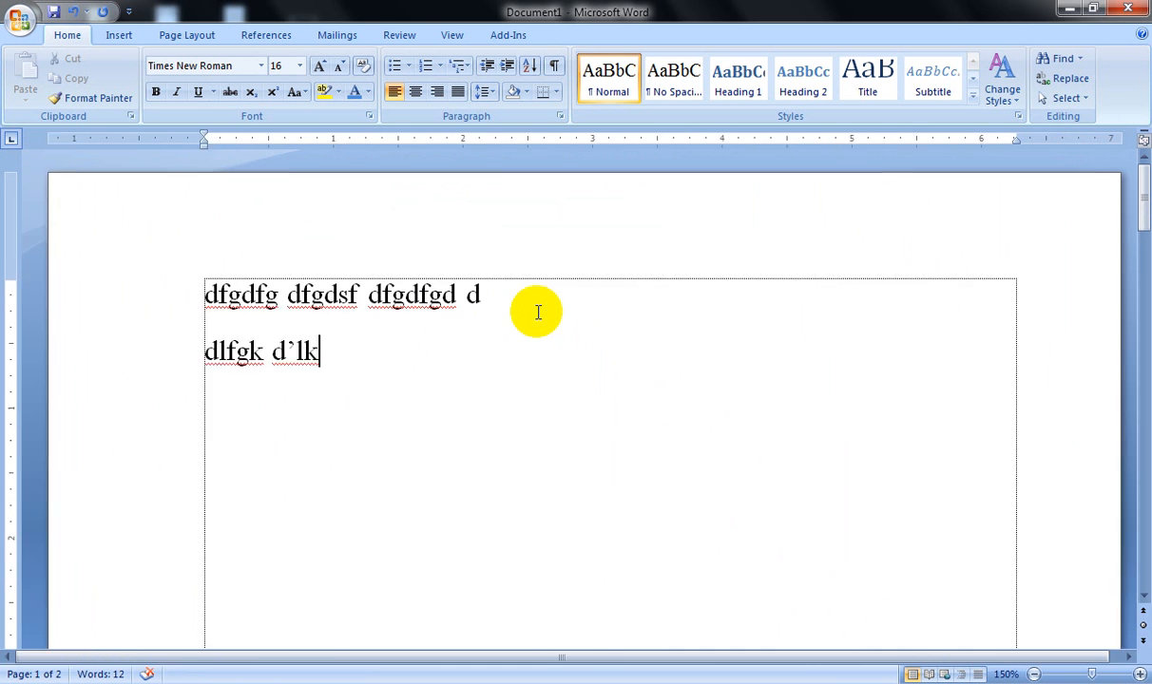
scroll(537, 312, "up", 2, "ctrl")
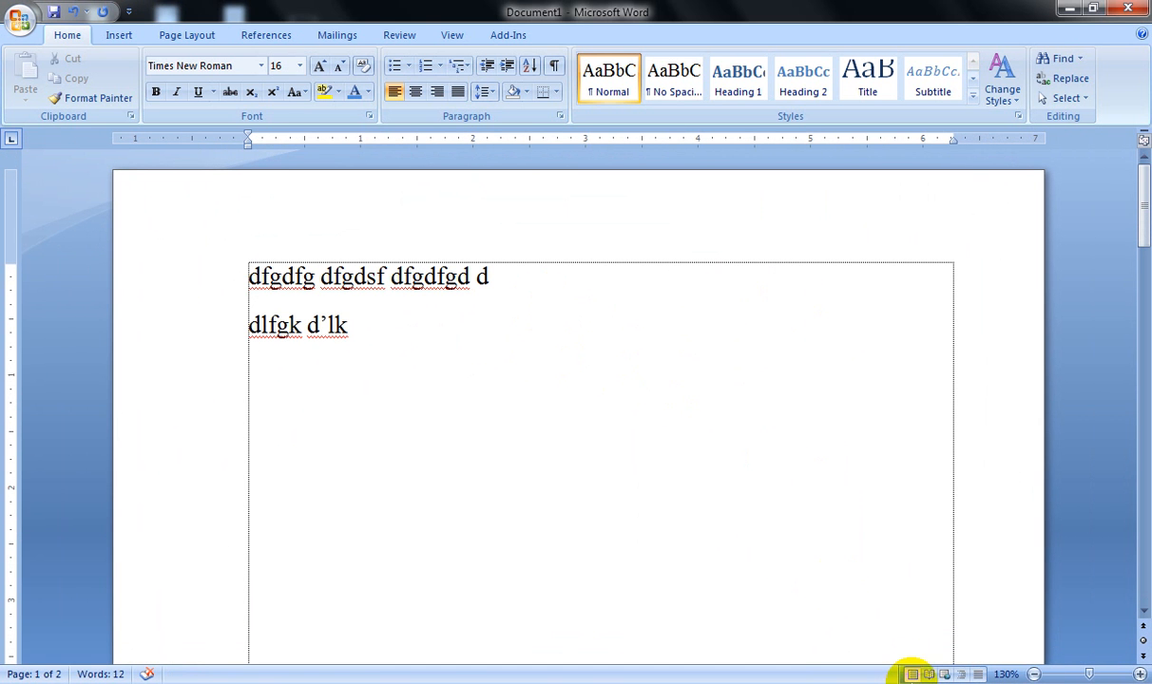
Show the document in Full Screen Reading view and close that view again.
left_click(928, 673)
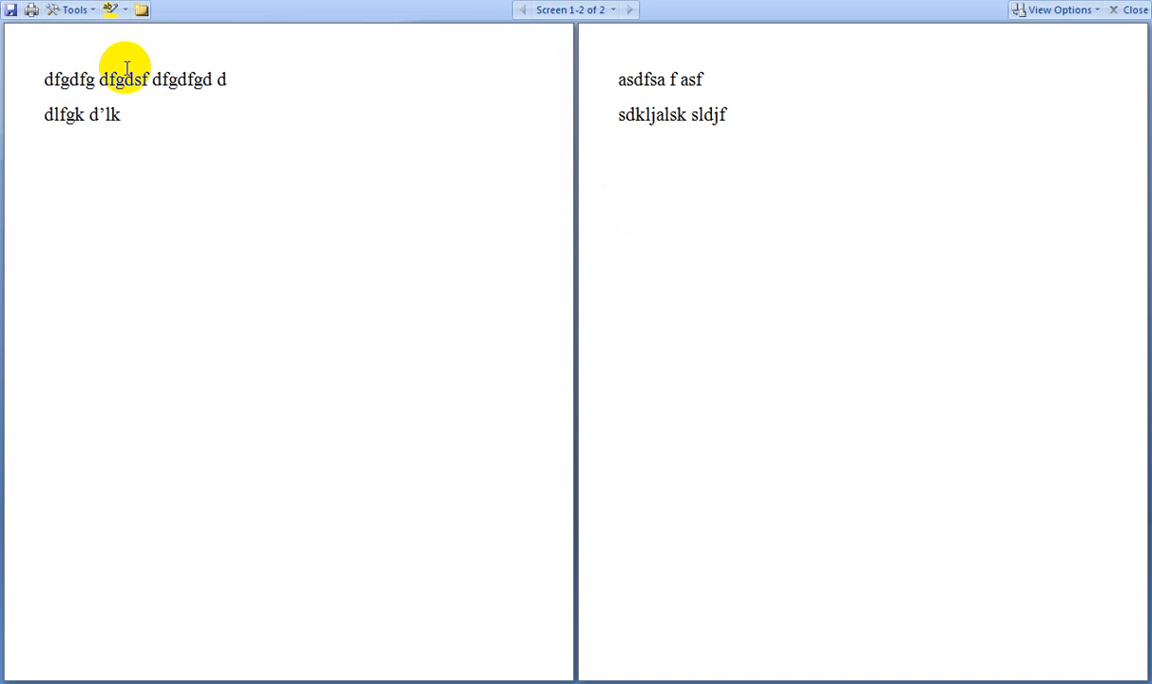
left_click(1130, 11)
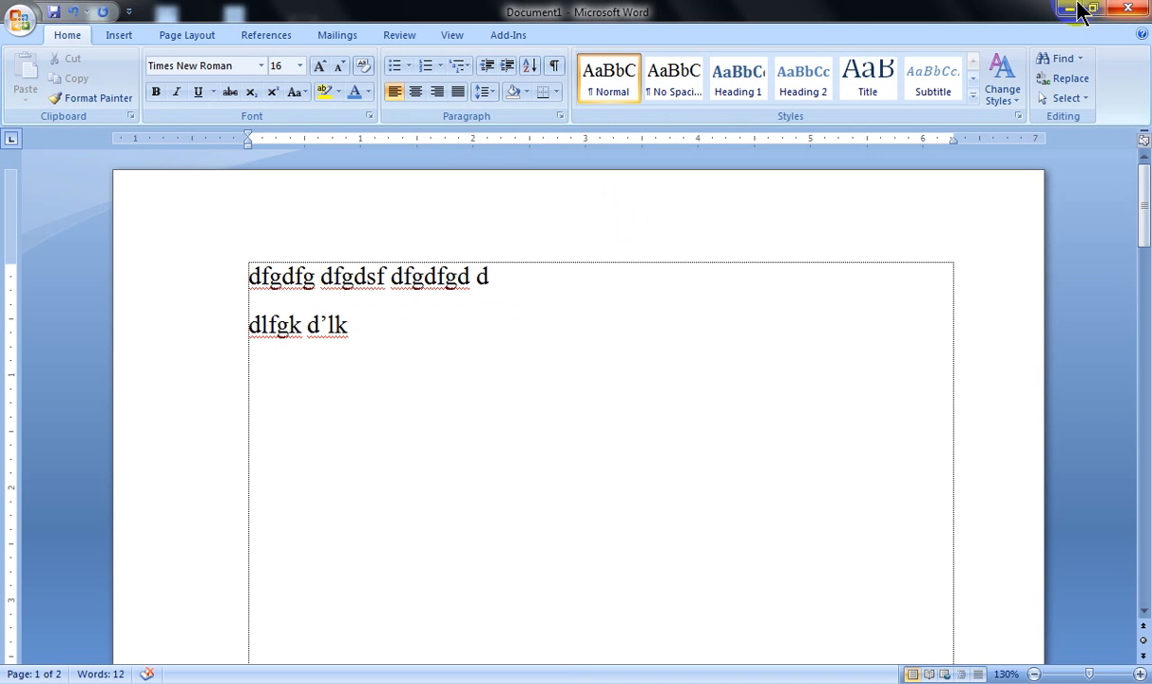
left_click(514, 304)
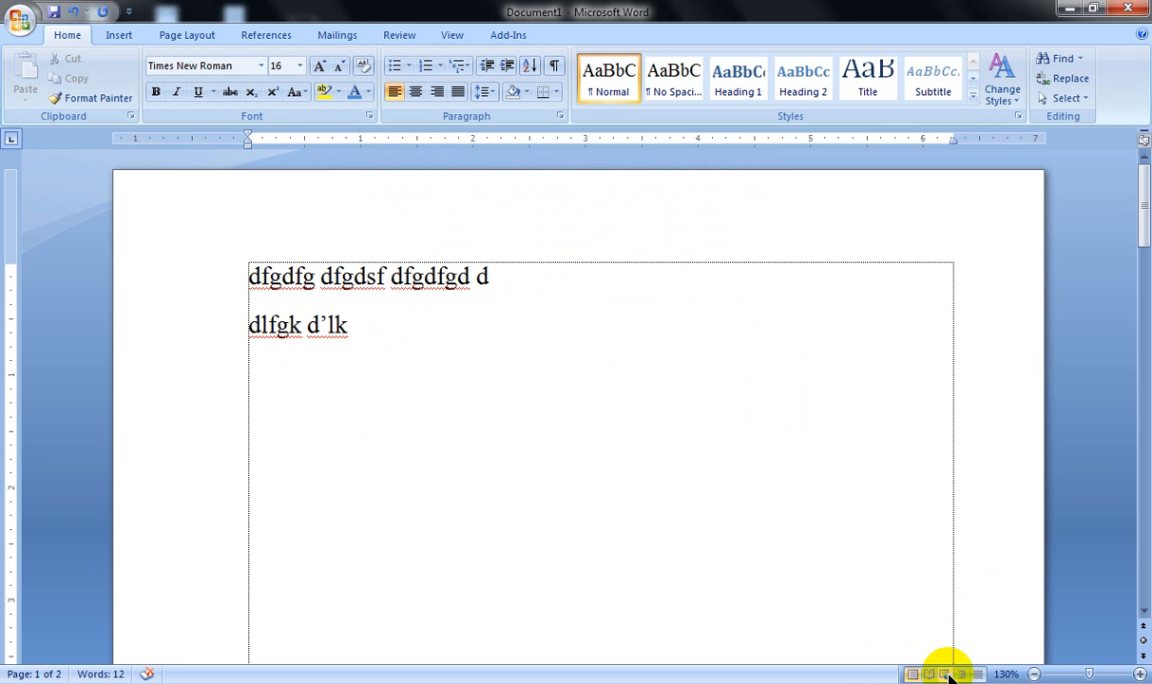
Examine the text of both pages in Web Layout view and switch the document to Outline view.
left_click(946, 674)
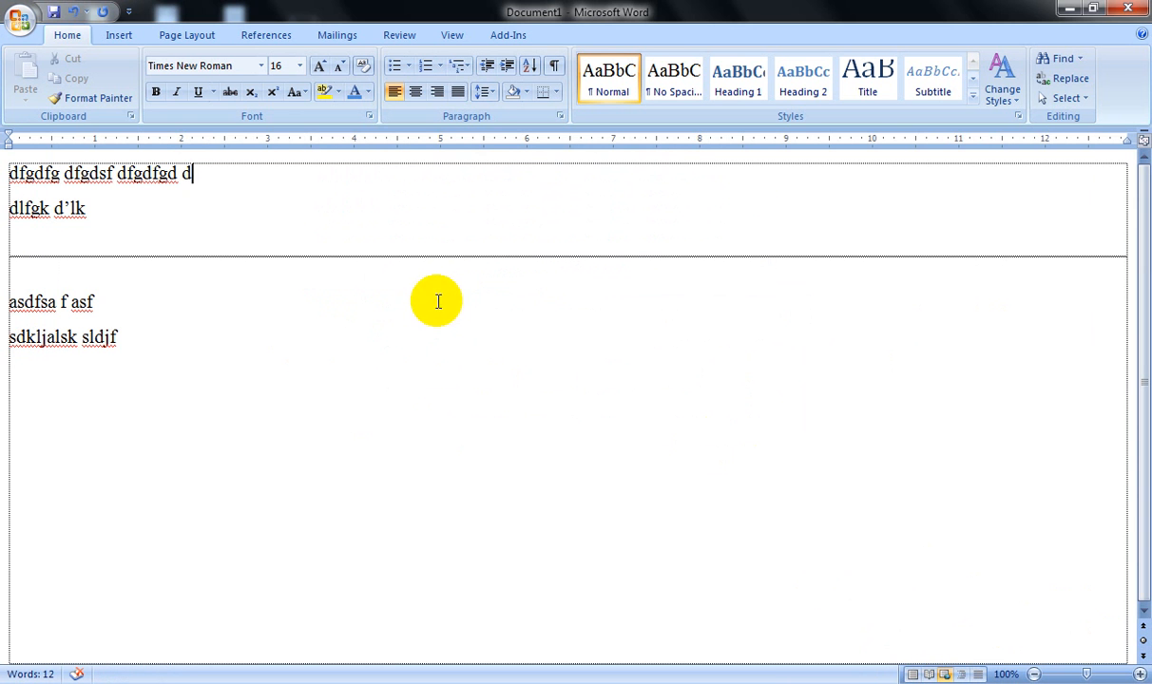
left_click(123, 311)
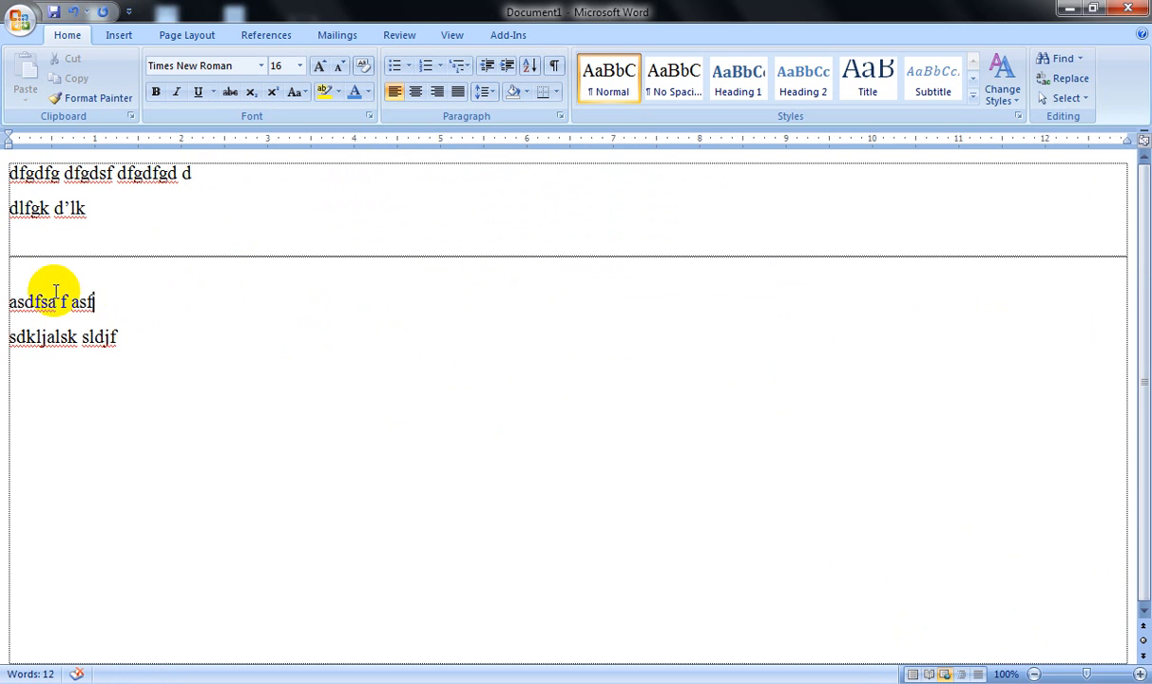
key("shift+Down")
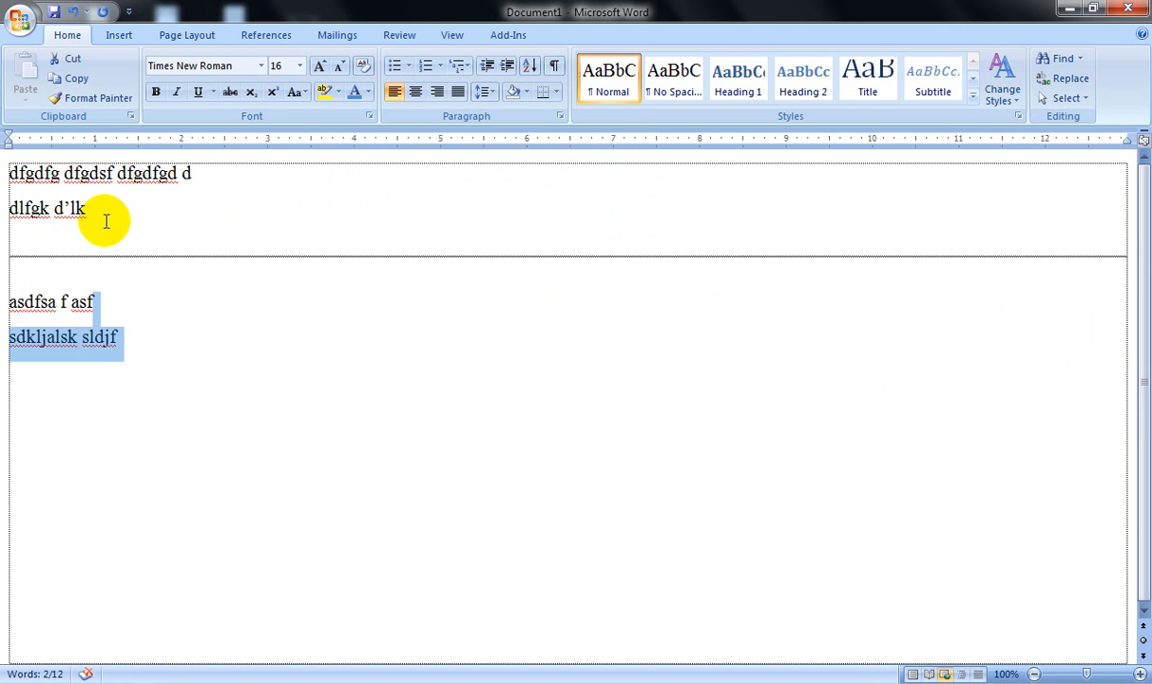
left_click(99, 207)
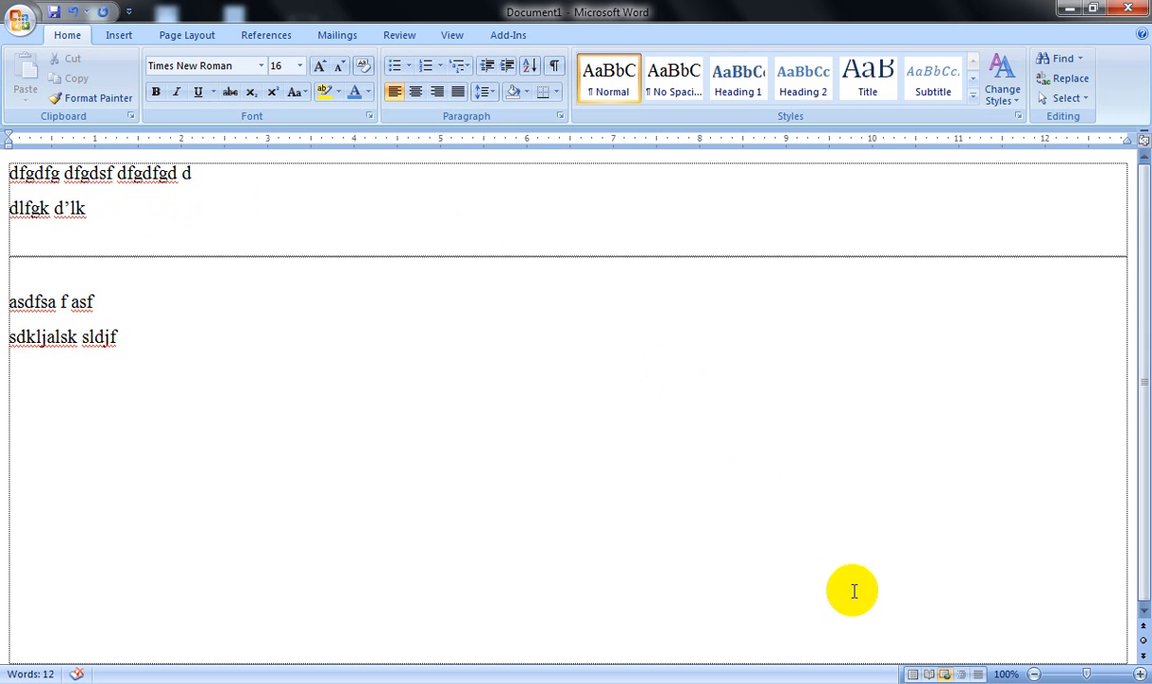
left_click(962, 674)
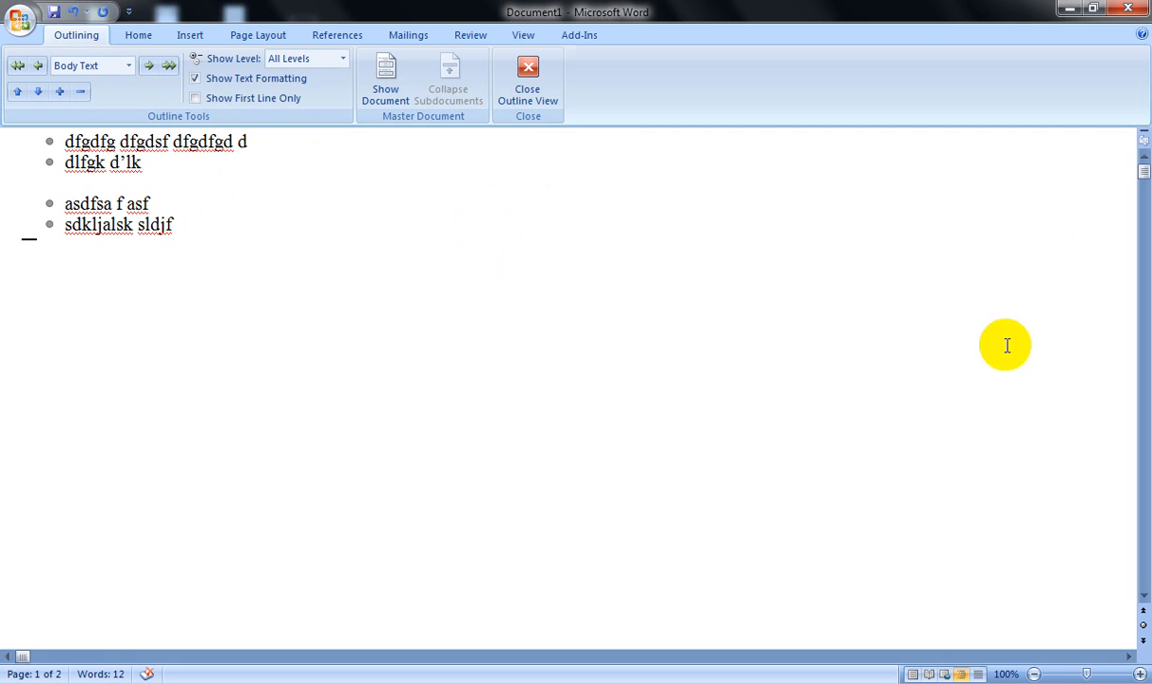
Examine the text in Draft view and return to Print Layout, with the cursor at the end of the second page's last line.
left_click(978, 673)
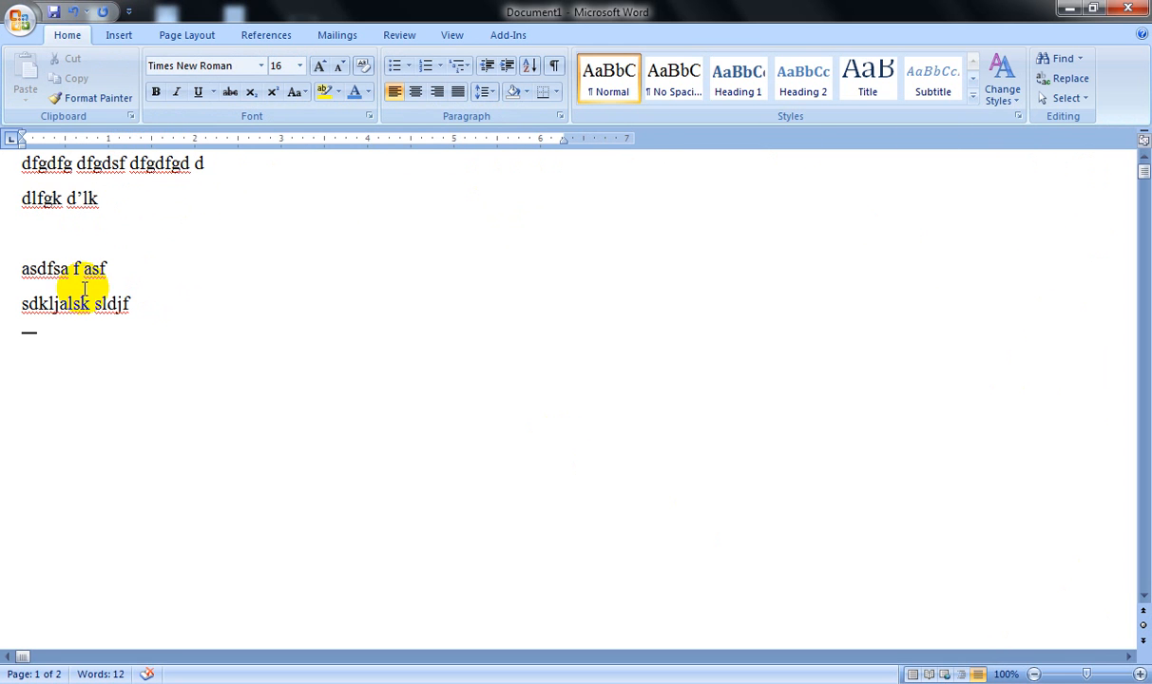
left_click(172, 219)
left_click(81, 299)
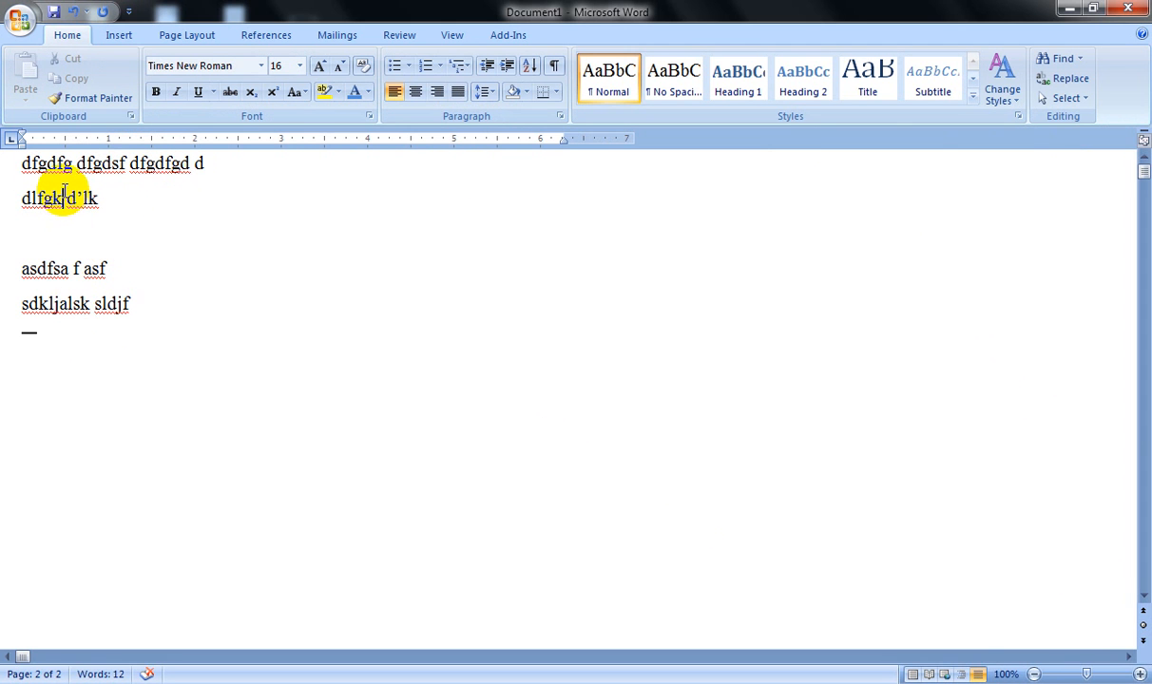
left_click(61, 271)
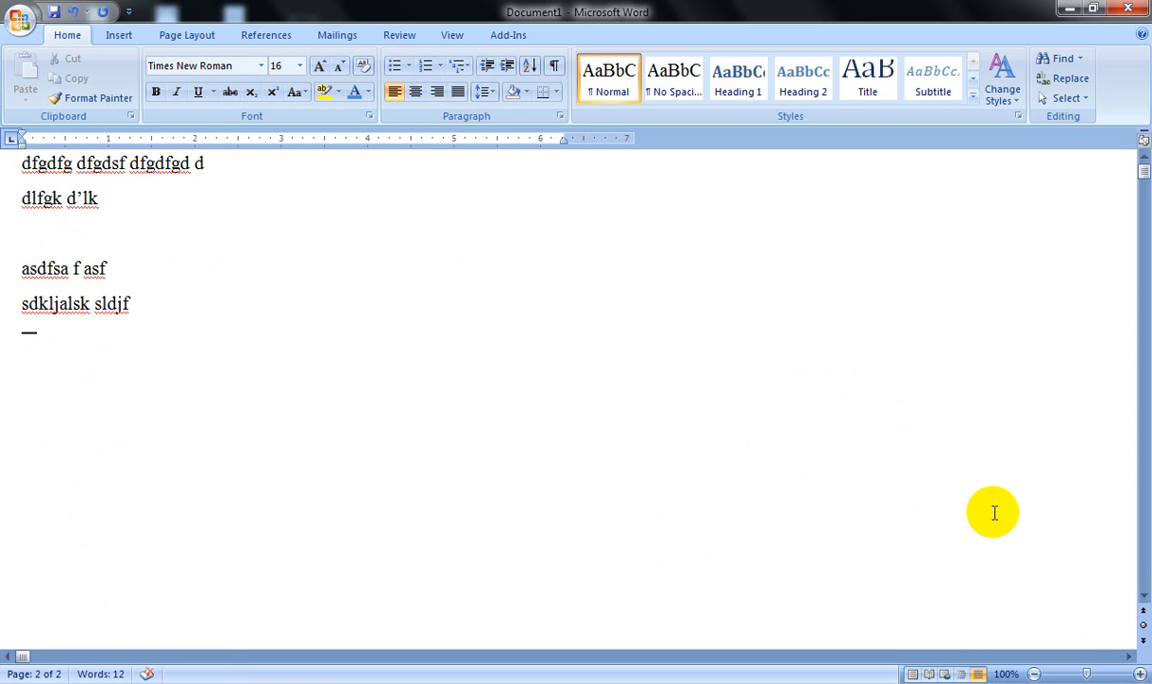
left_click(911, 674)
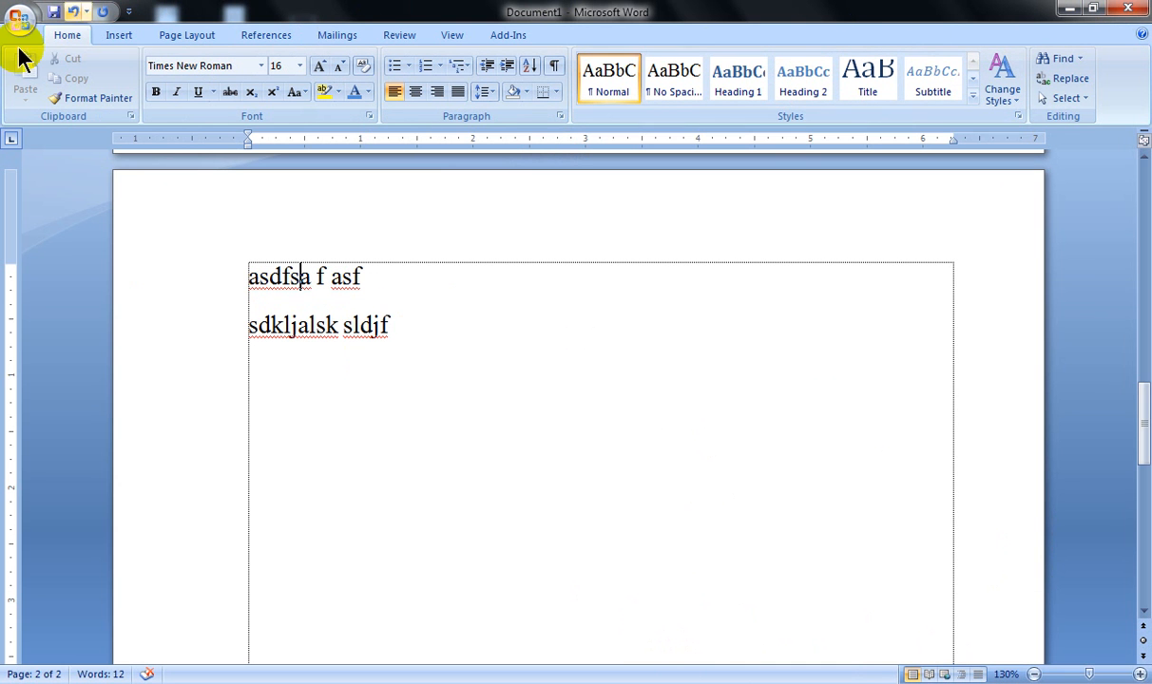
left_click(412, 314)
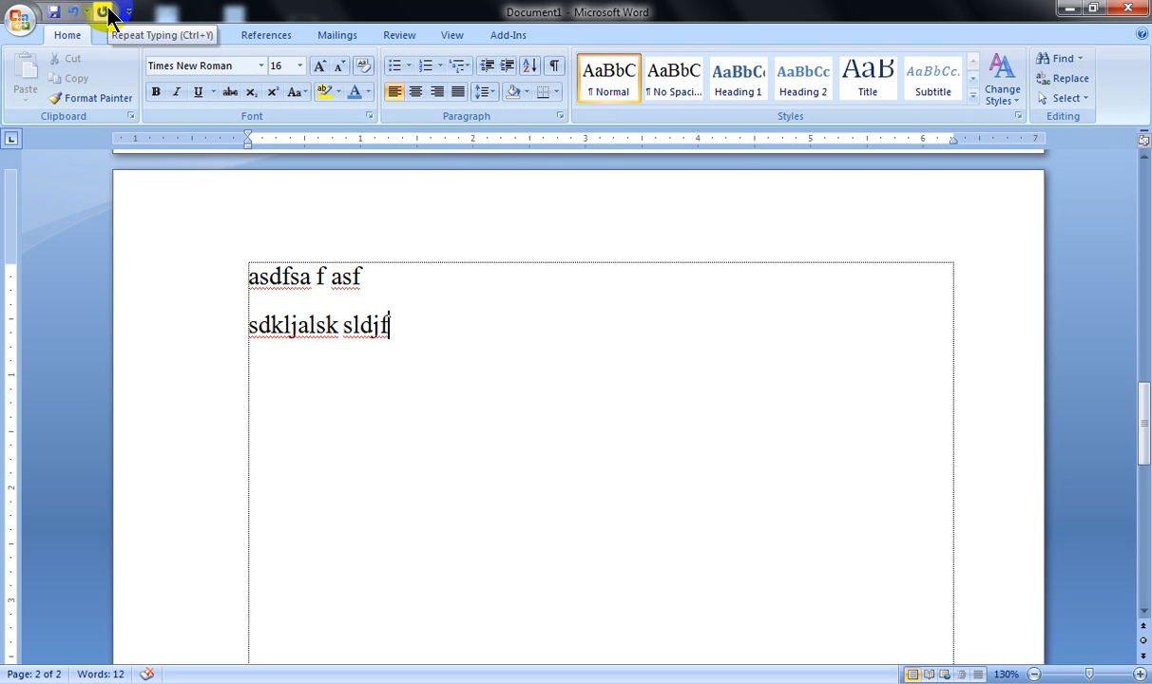
Place the cursor at the end of the second page's first line.
left_click(380, 276)
left_click(432, 356)
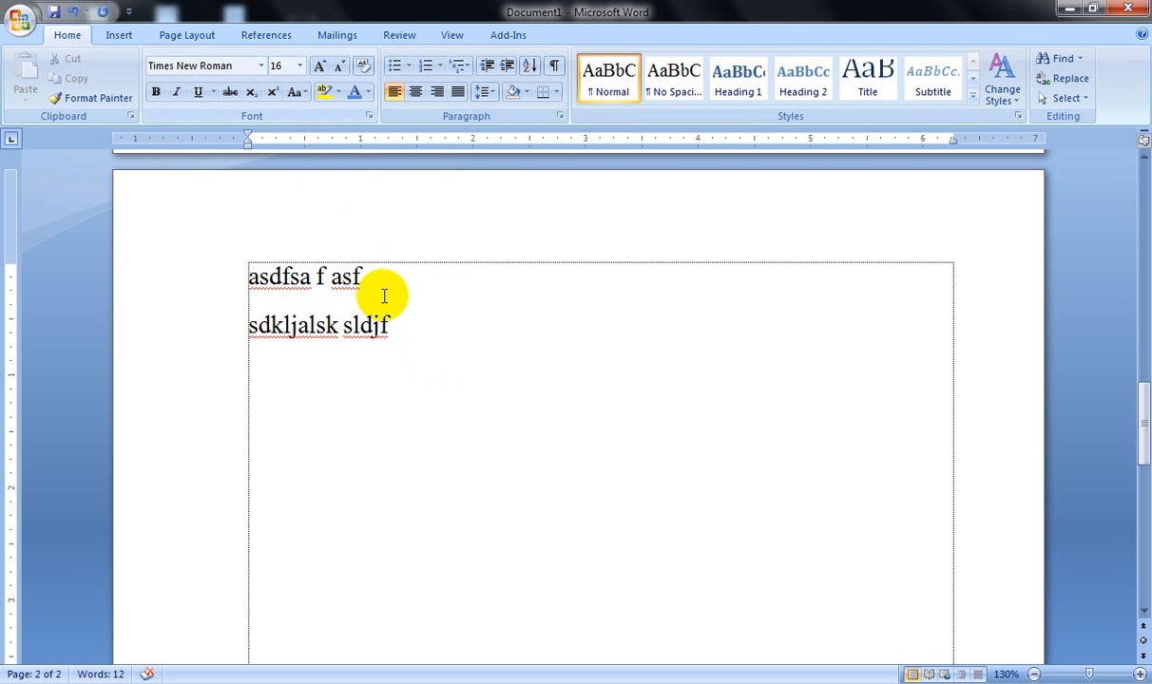
left_click(433, 285)
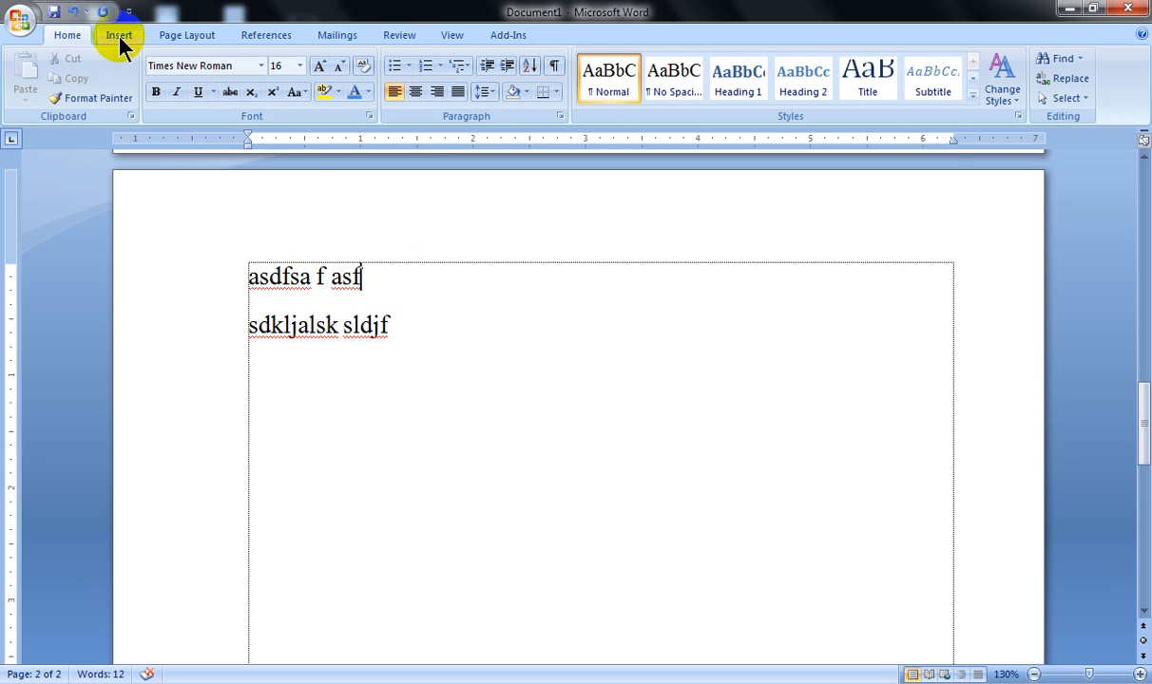
Minimize and restore the ribbon several times, leaving it minimized.
double_click(71, 36)
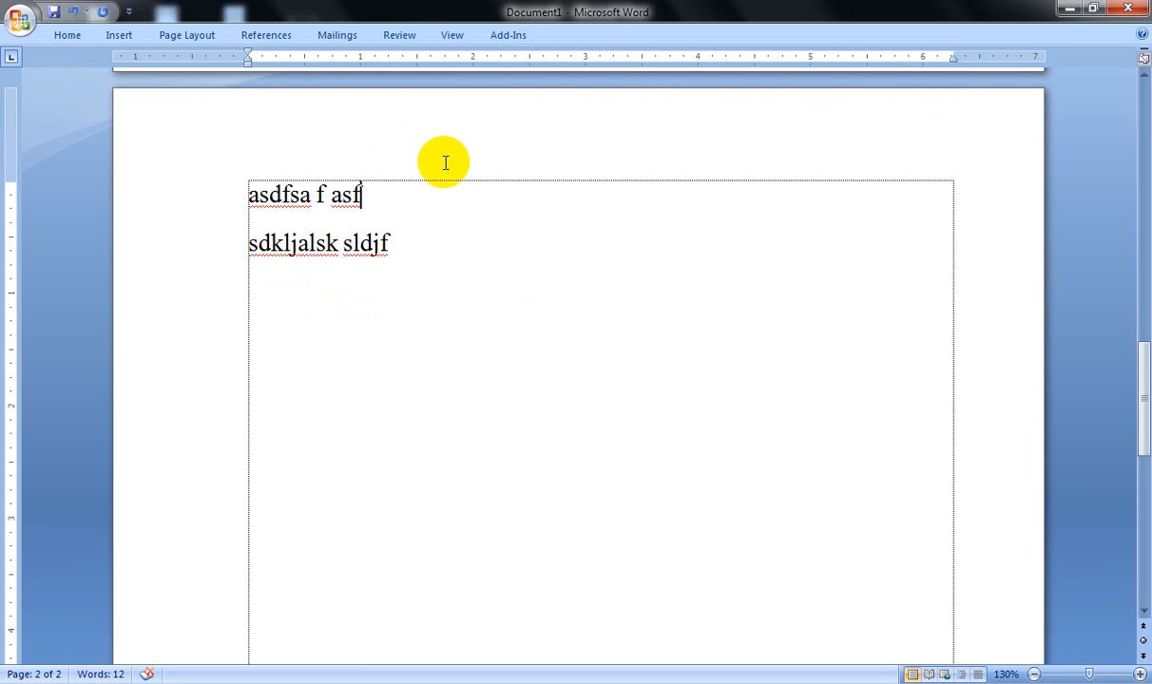
double_click(72, 36)
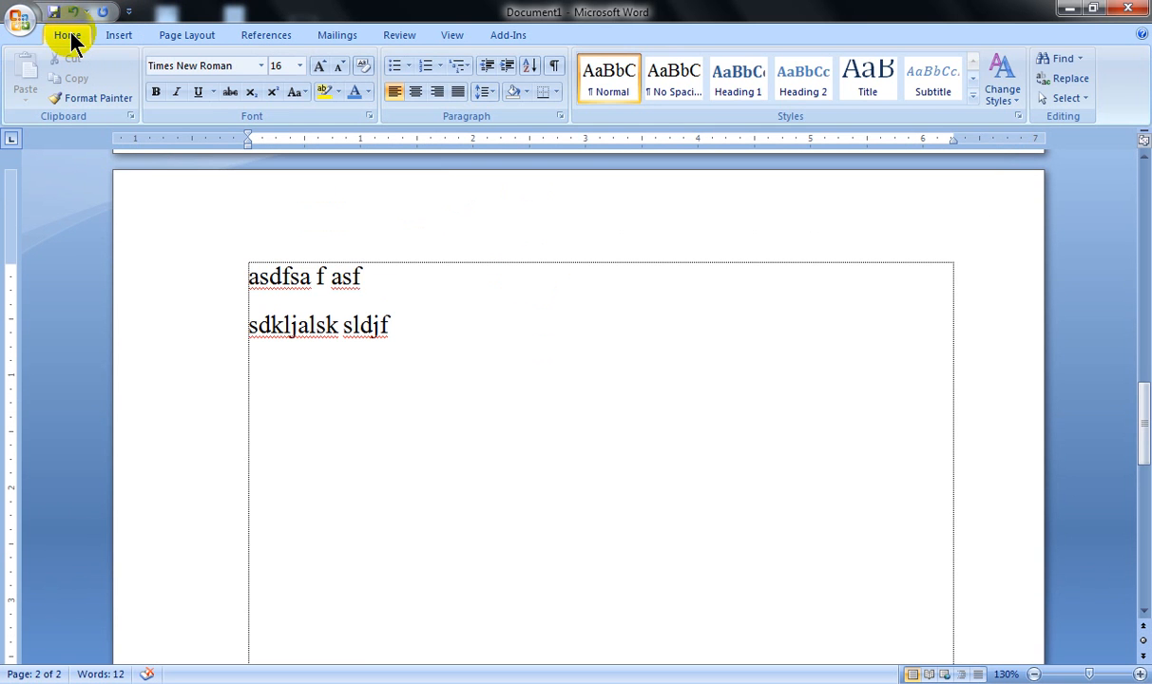
double_click(69, 35)
left_click(69, 35)
left_click(69, 35)
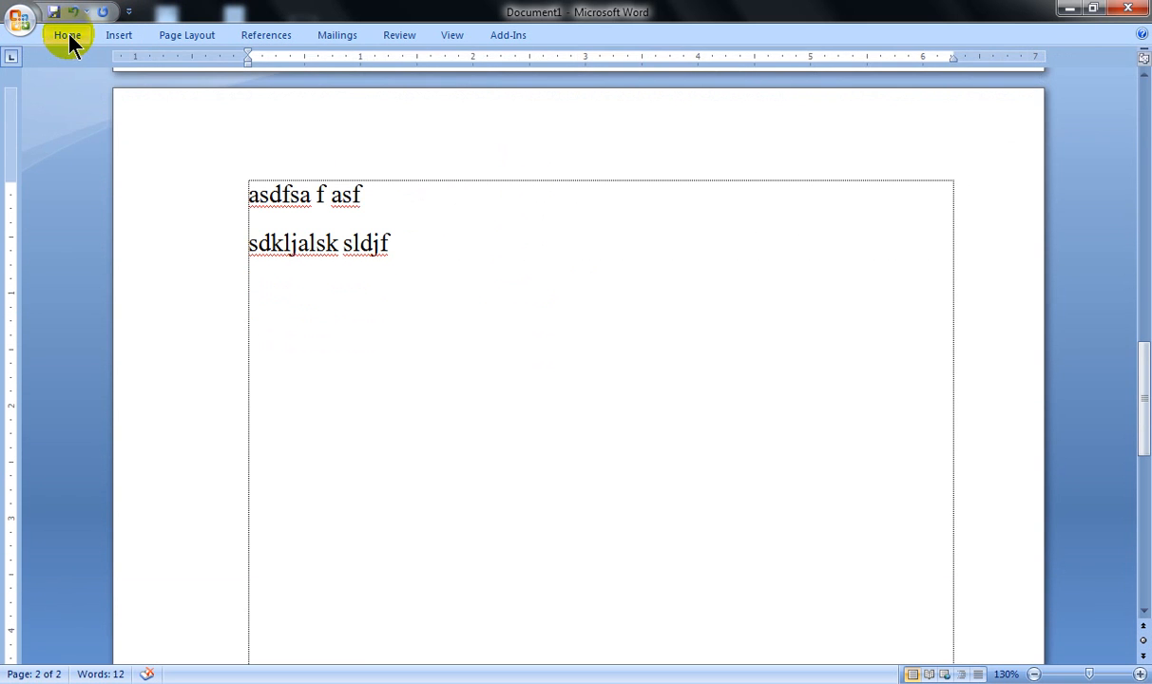
double_click(69, 36)
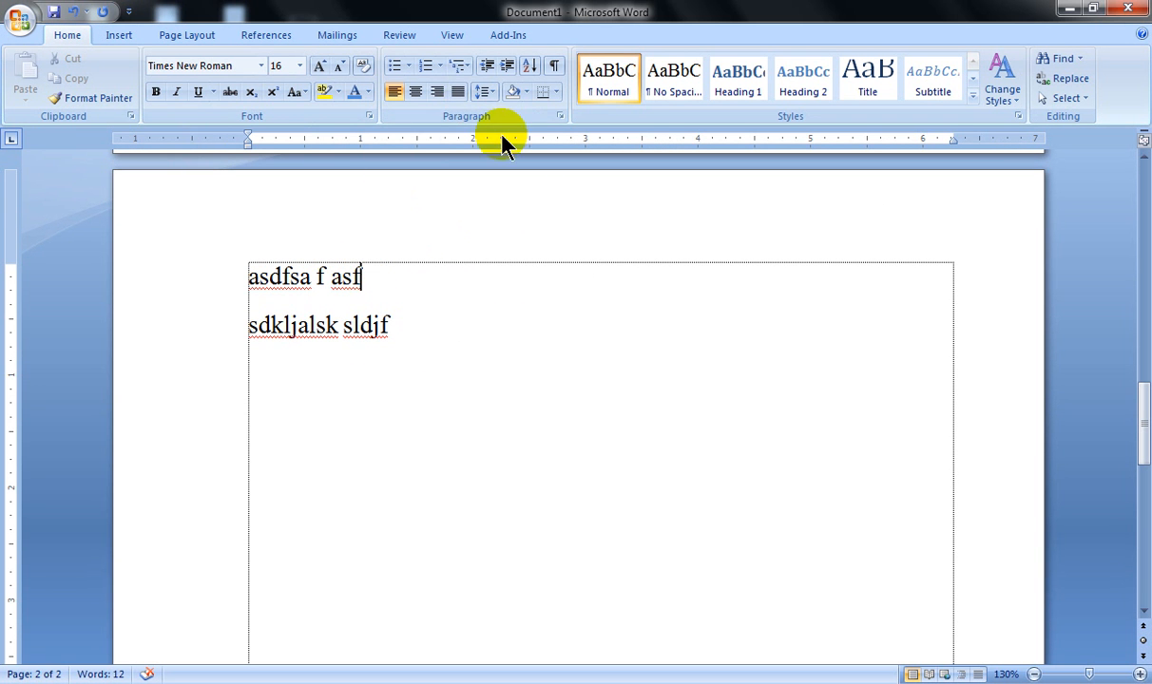
double_click(69, 36)
Place the cursor inside the second page's last word and bring the ribbon back by turning off Minimize the Ribbon.
left_click(379, 243)
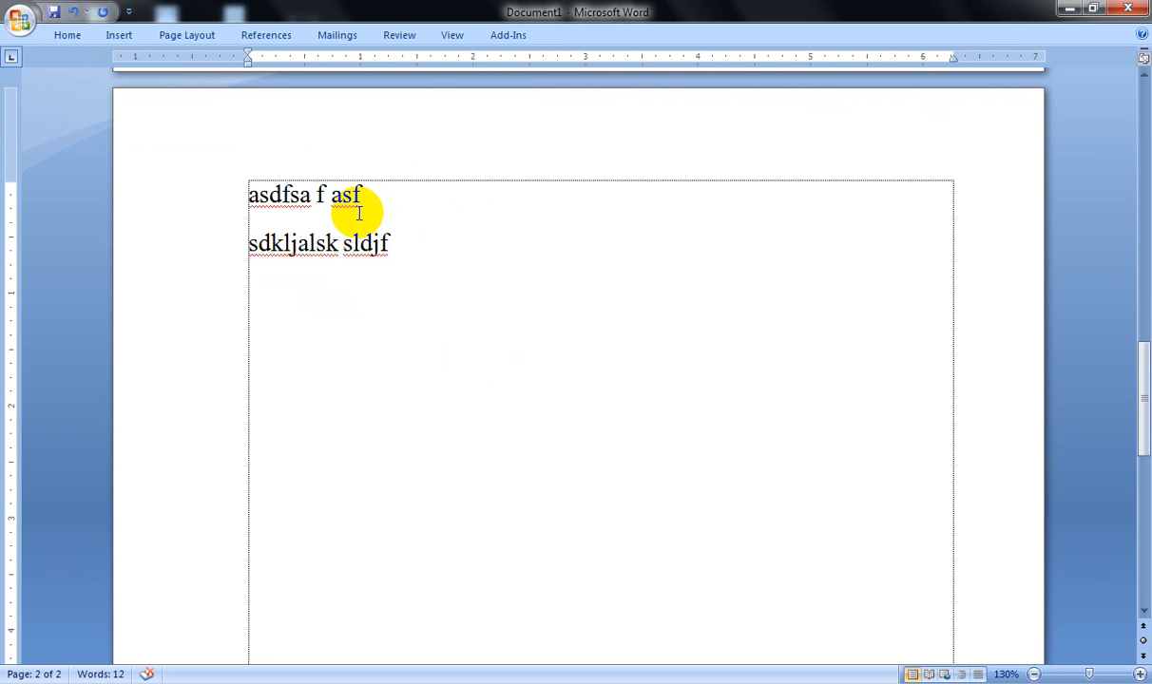
left_click(380, 244)
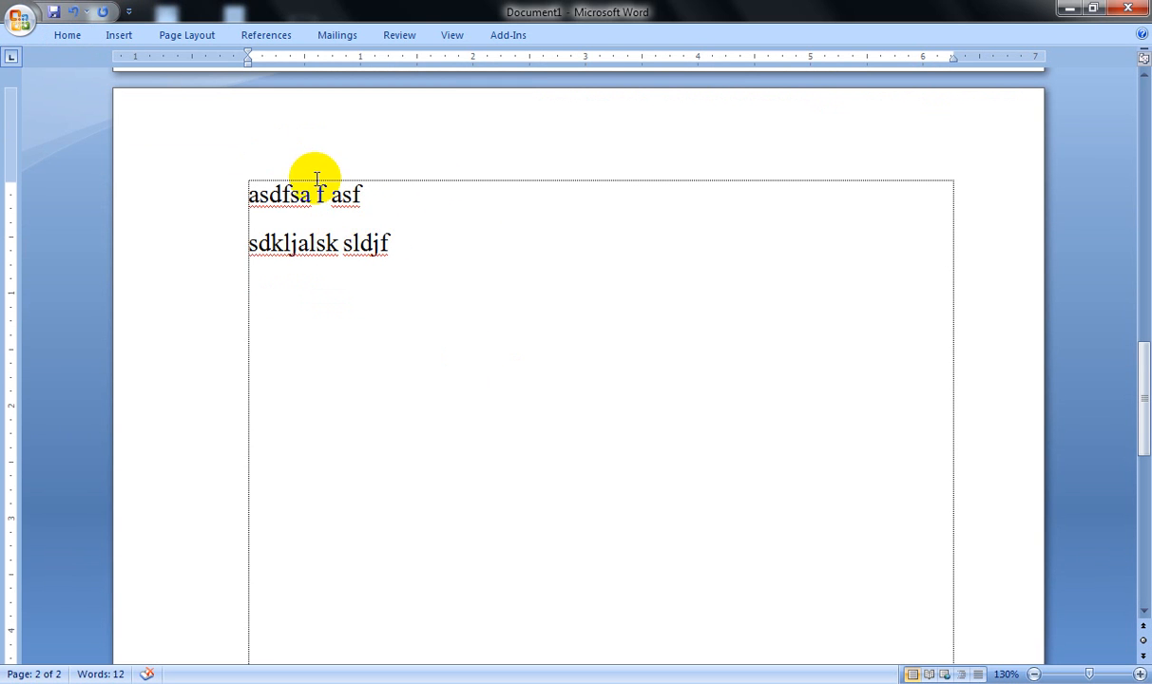
left_click(129, 13)
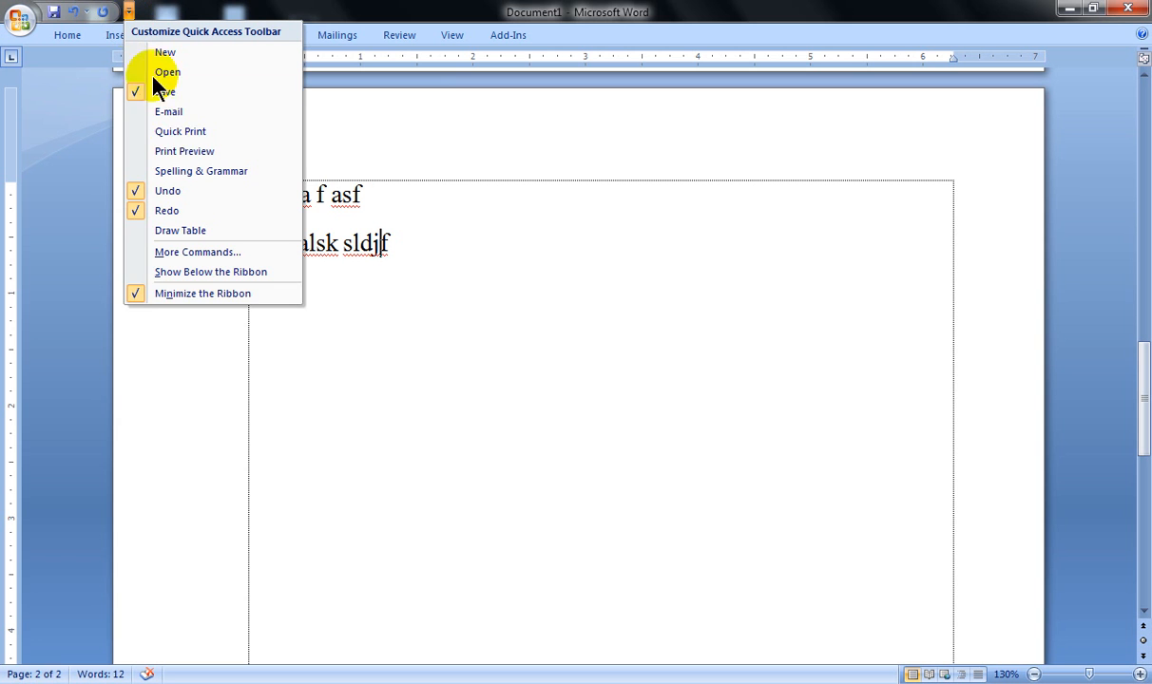
left_click(135, 297)
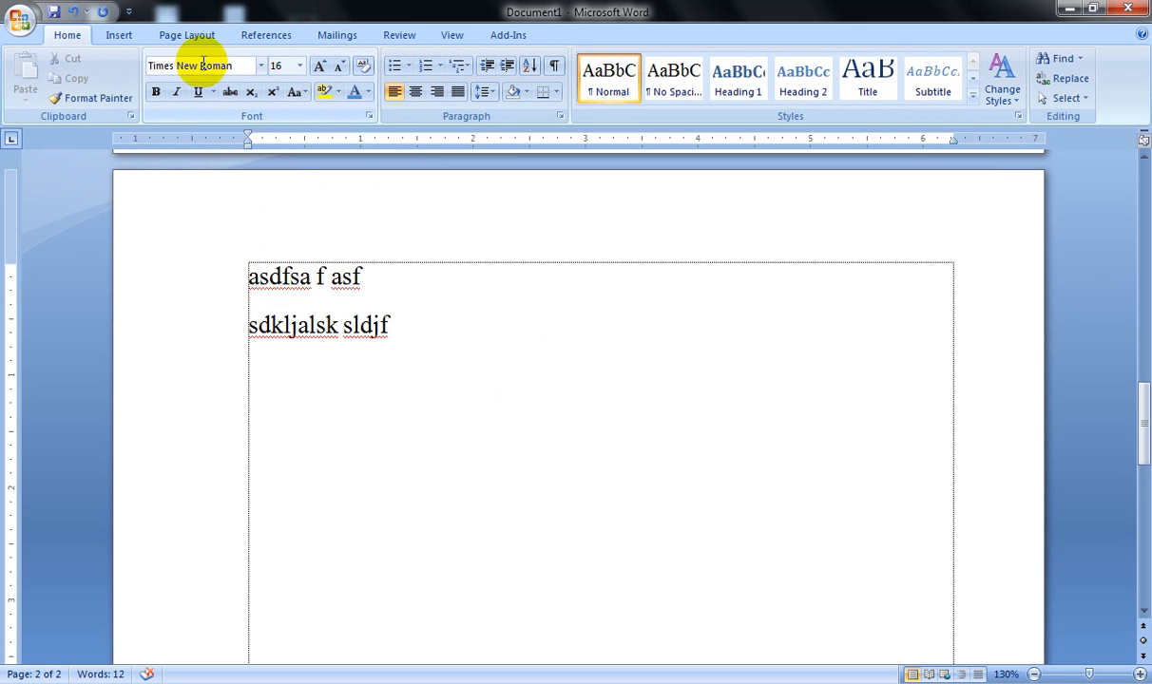
Add the Print Preview, Spelling & Grammar and Open commands to the Quick Access Toolbar.
left_click(128, 11)
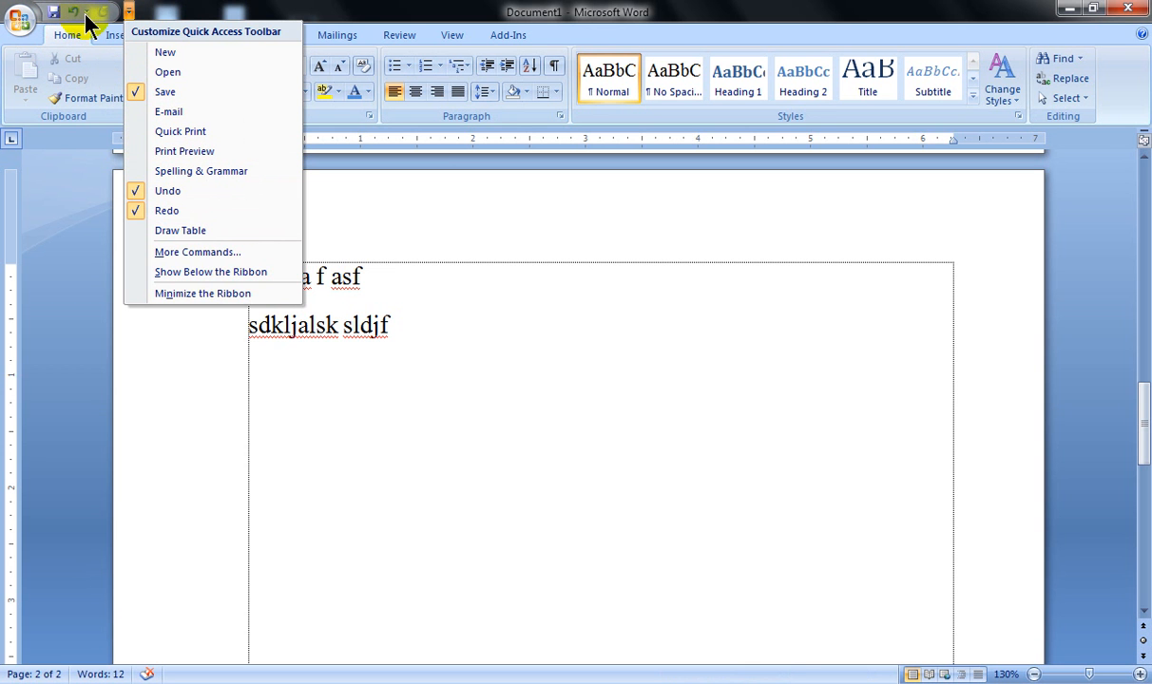
left_click(157, 151)
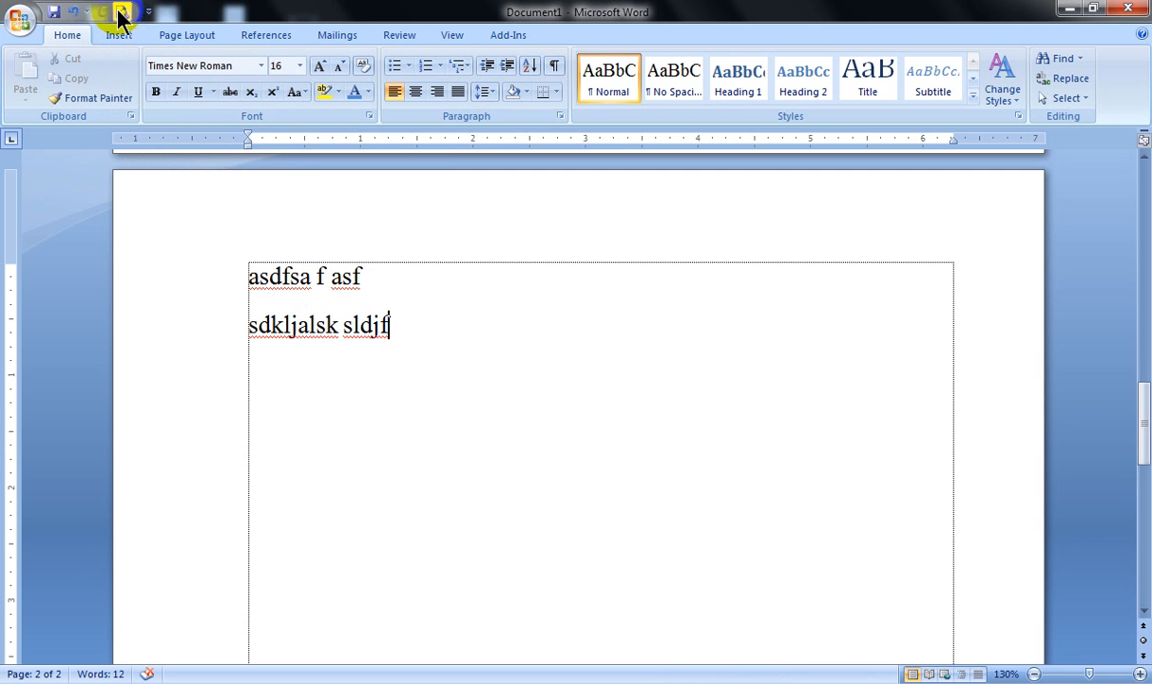
left_click(148, 13)
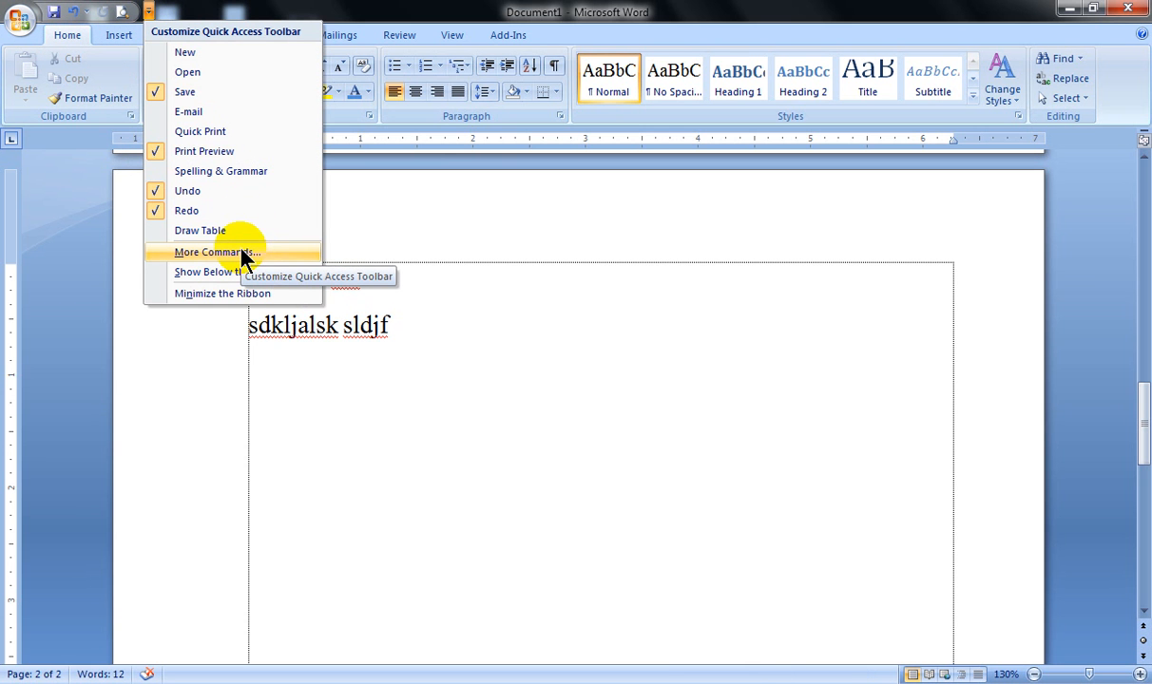
left_click(226, 171)
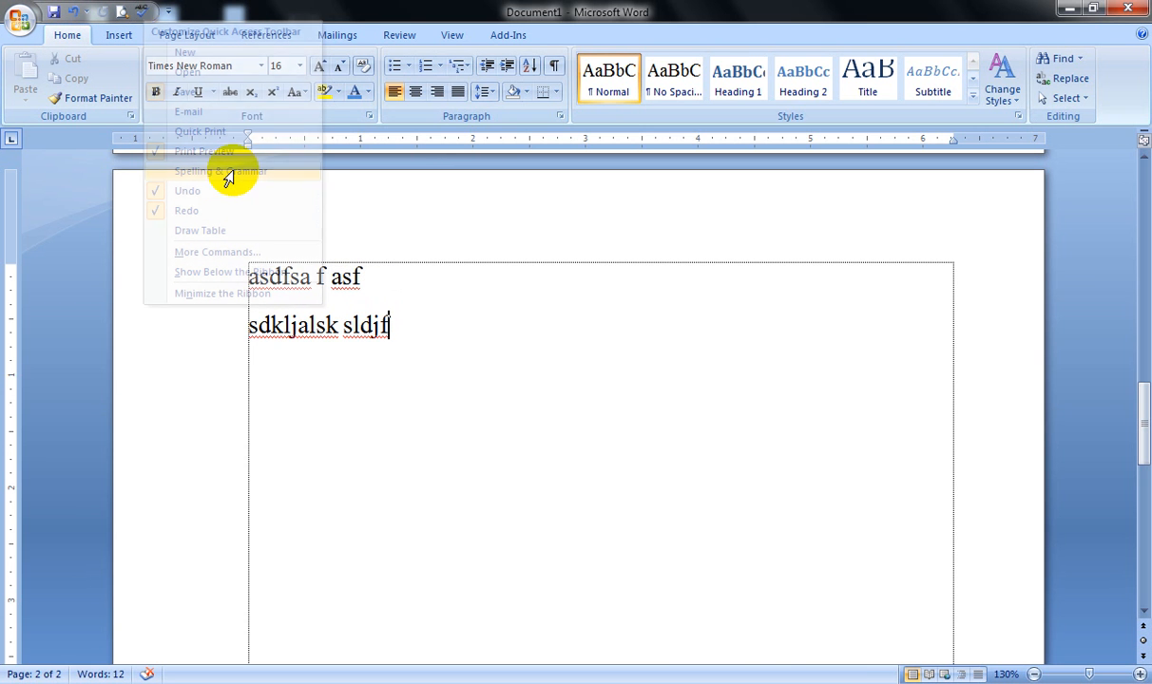
left_click(166, 11)
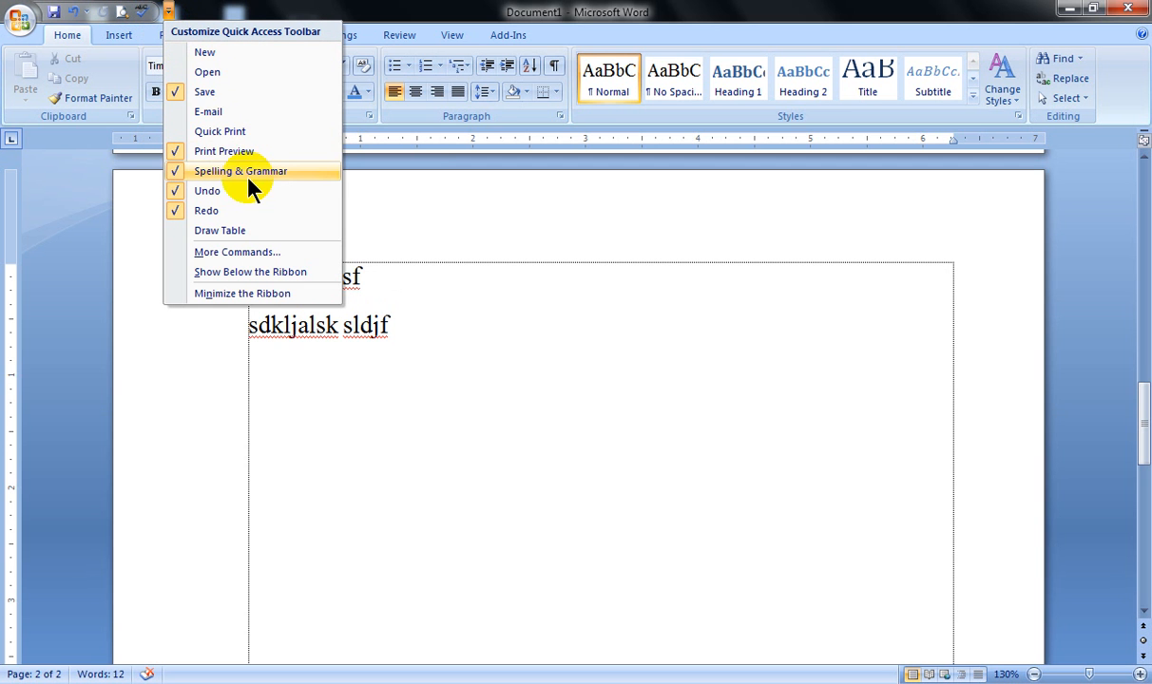
left_click(213, 74)
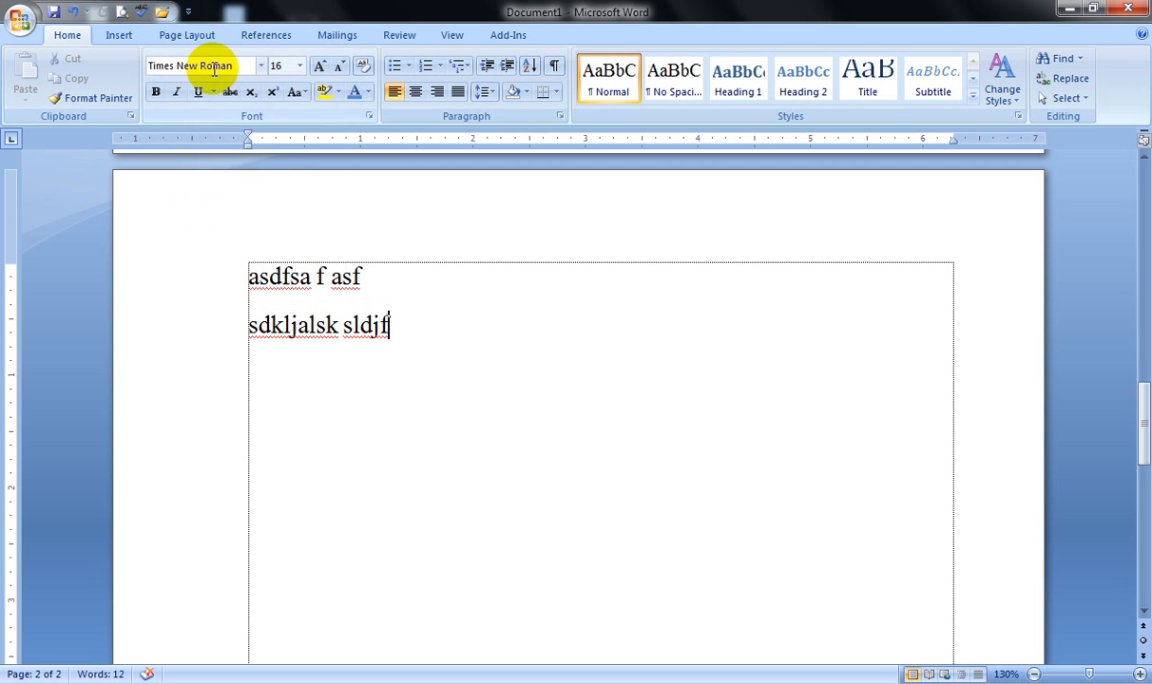
Remove Spelling & Grammar from the Quick Access Toolbar and dismiss the Windows color scheme message.
left_click(189, 11)
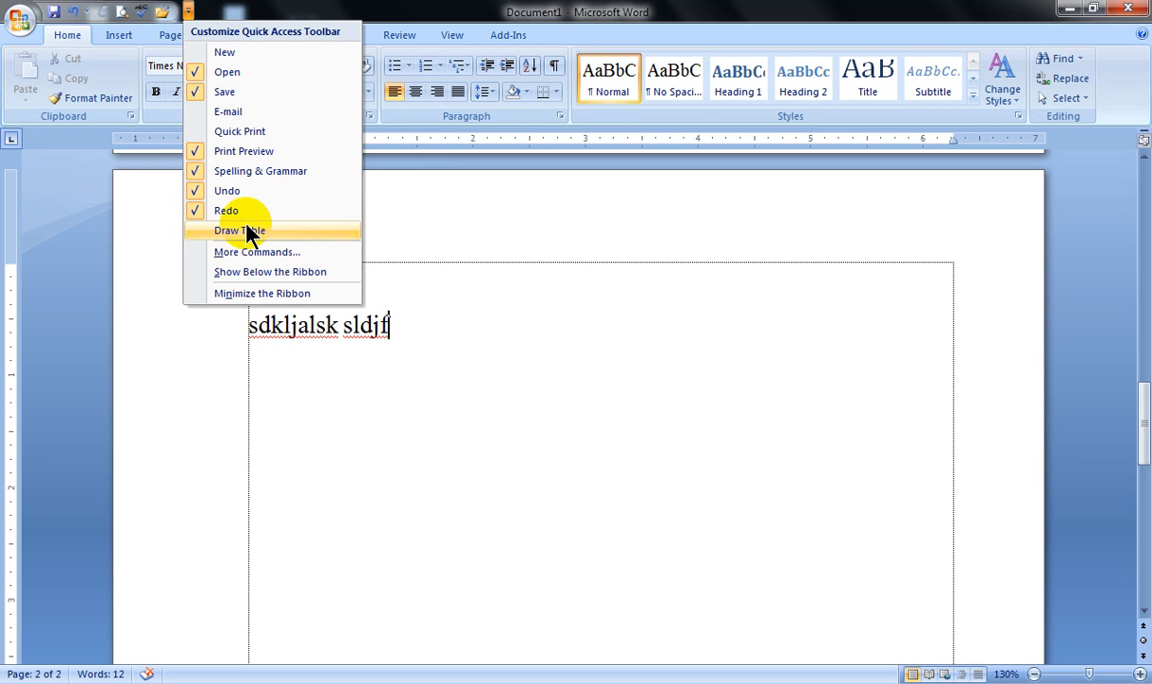
left_click(194, 172)
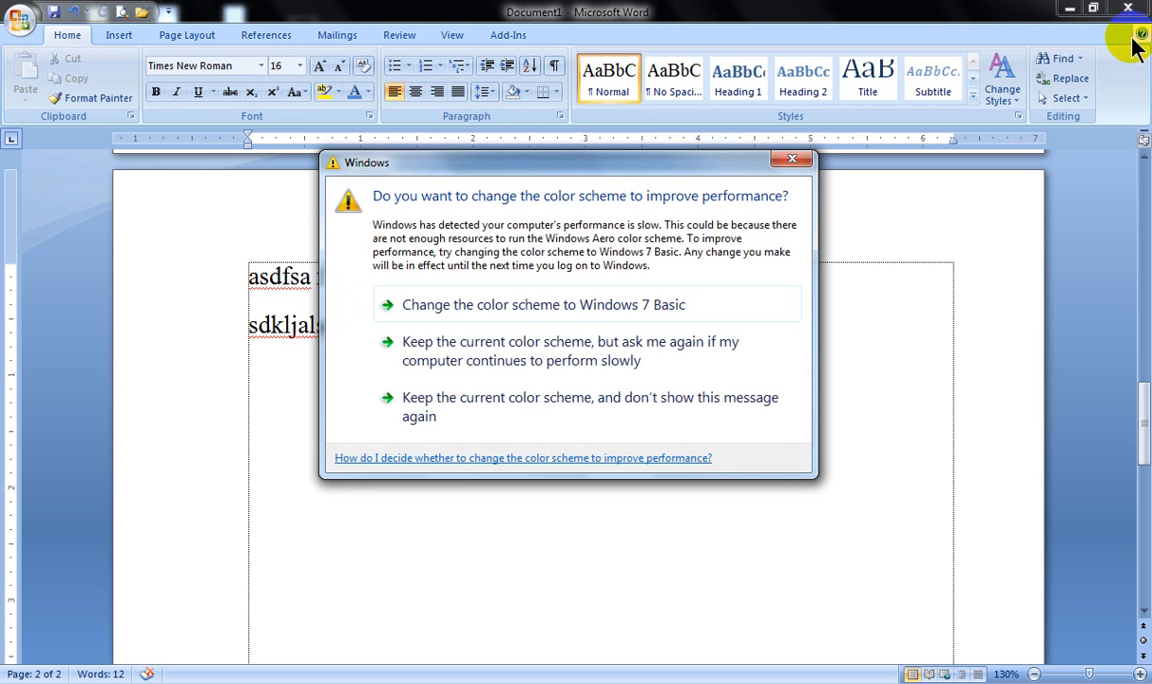
left_click(794, 162)
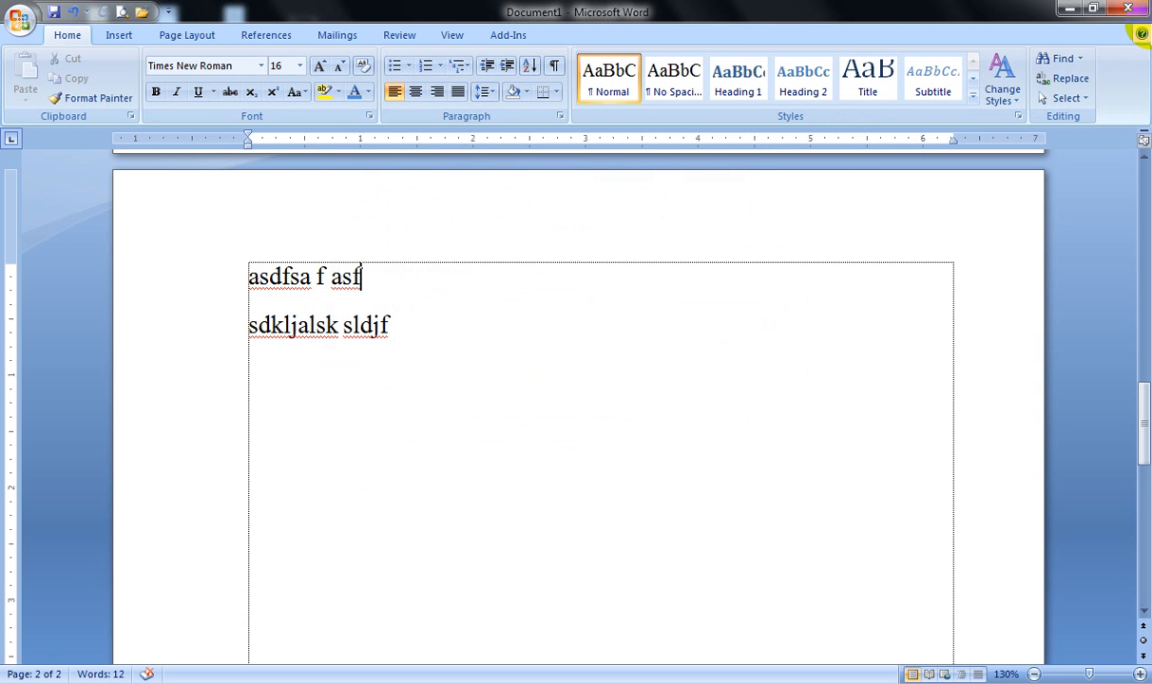
Read the "Delete a table or clear its contents" topic under Tables in Word Help and close the help window.
left_click(1141, 34)
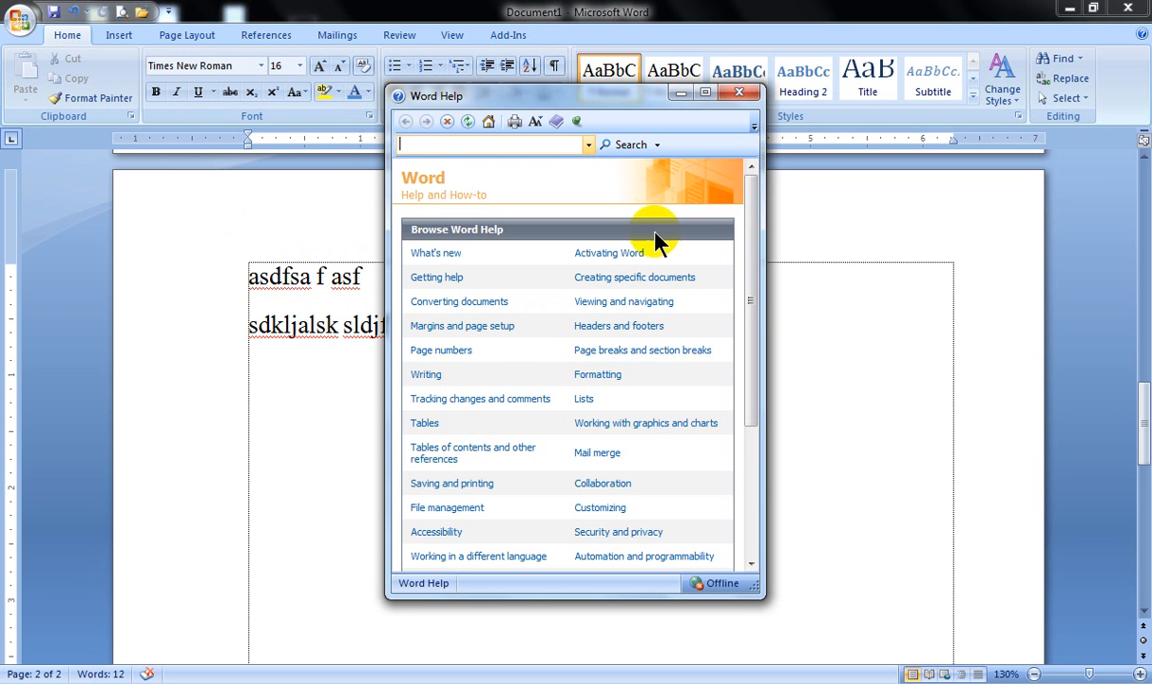
left_click(424, 424)
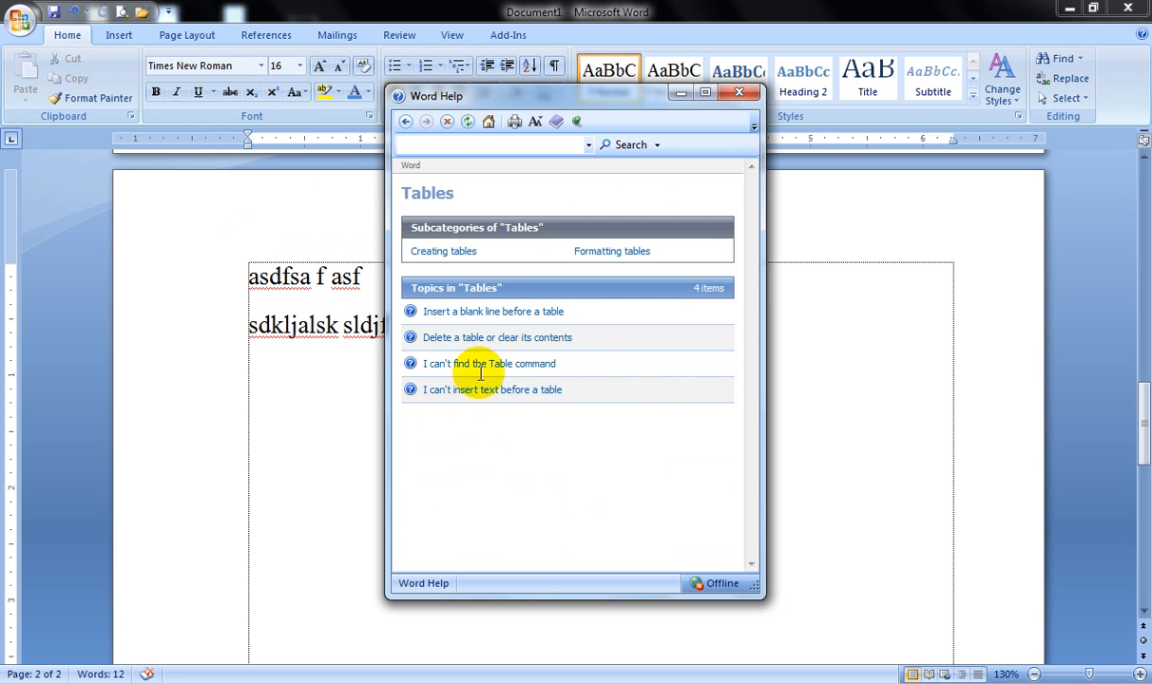
left_click(466, 339)
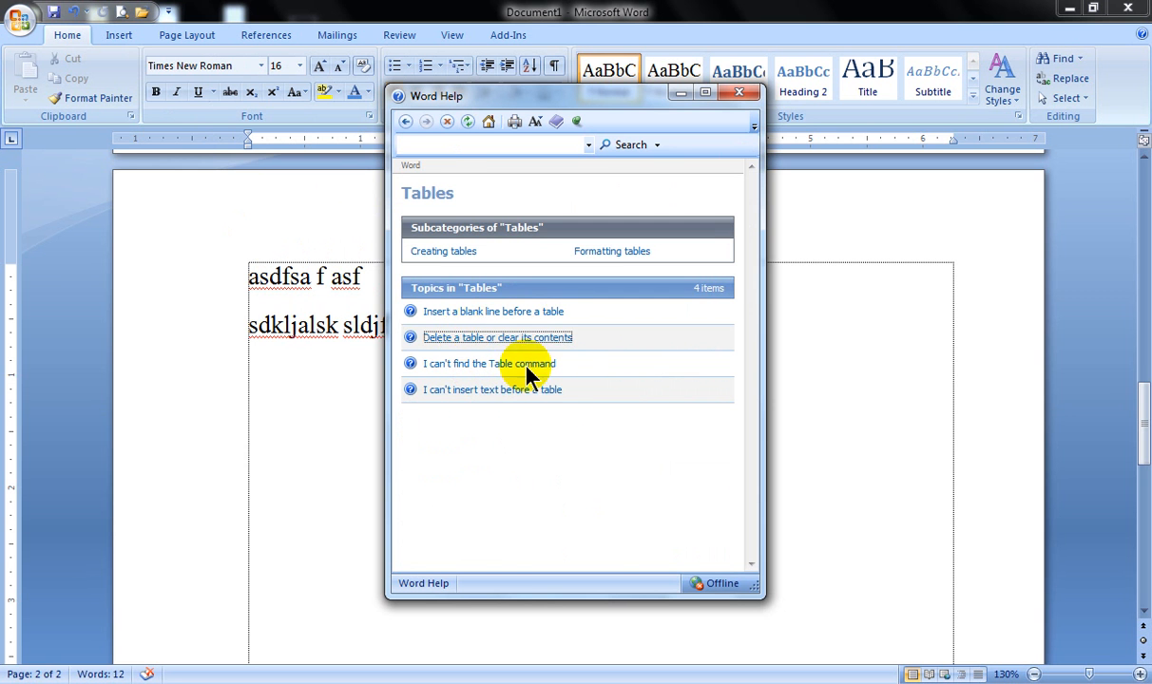
scroll(519, 366, "down", 5)
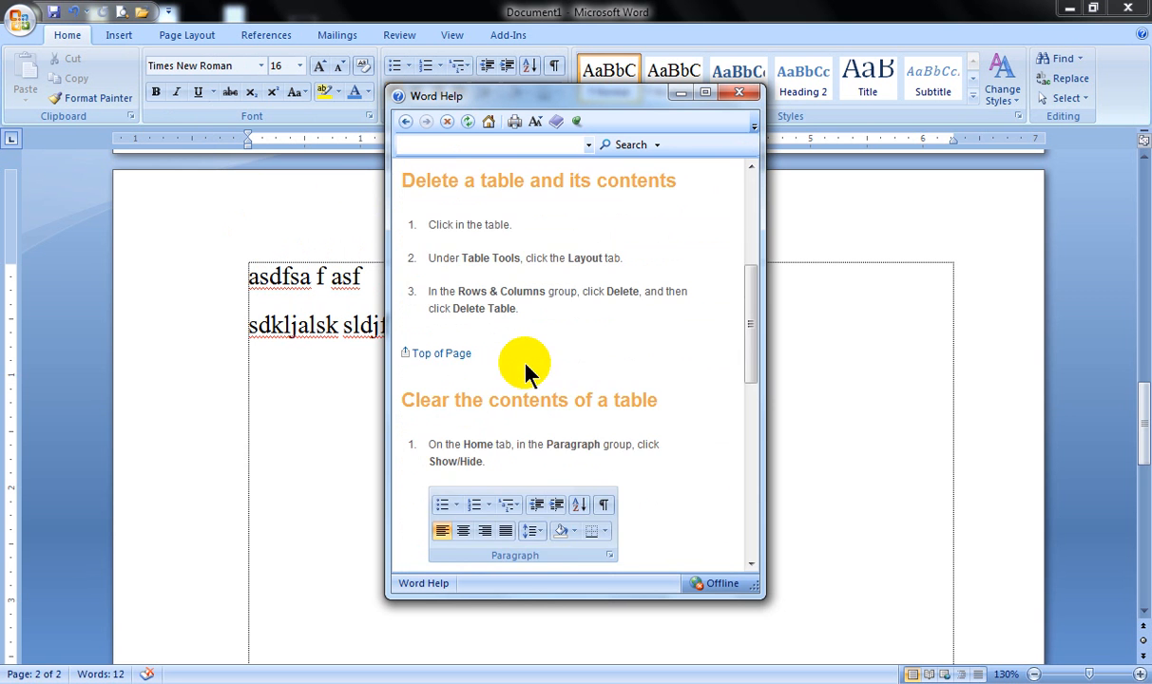
scroll(532, 409, "down", 3)
scroll(556, 437, "down", 1)
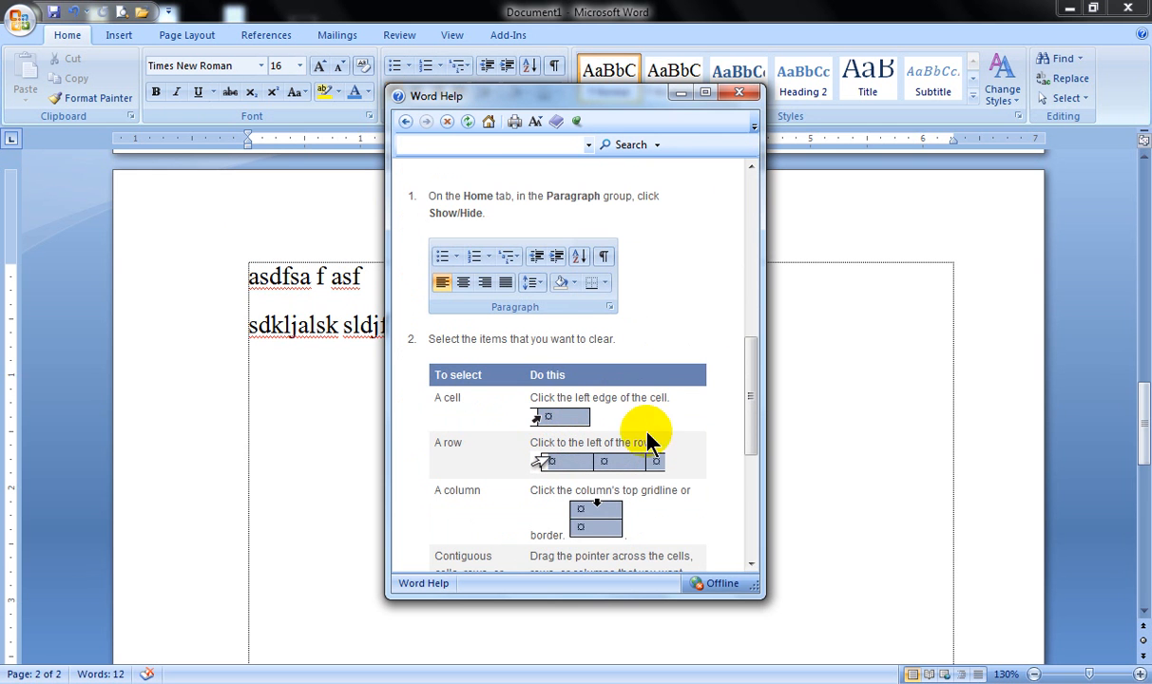
scroll(630, 429, "down", 3)
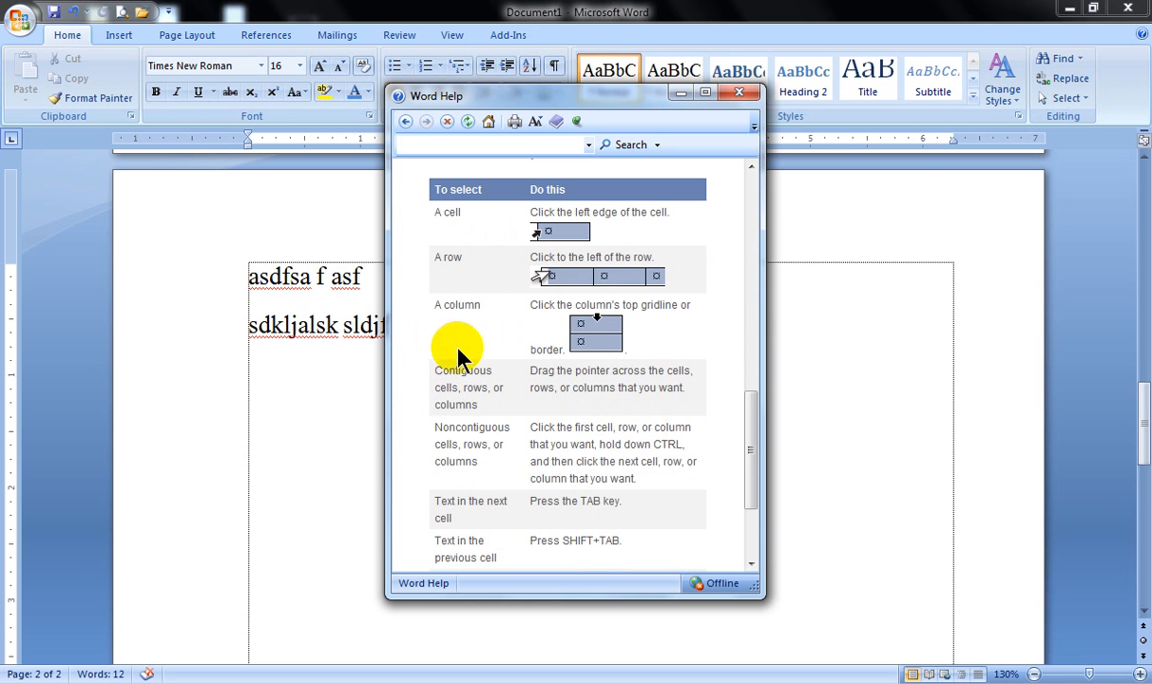
scroll(584, 414, "down", 2)
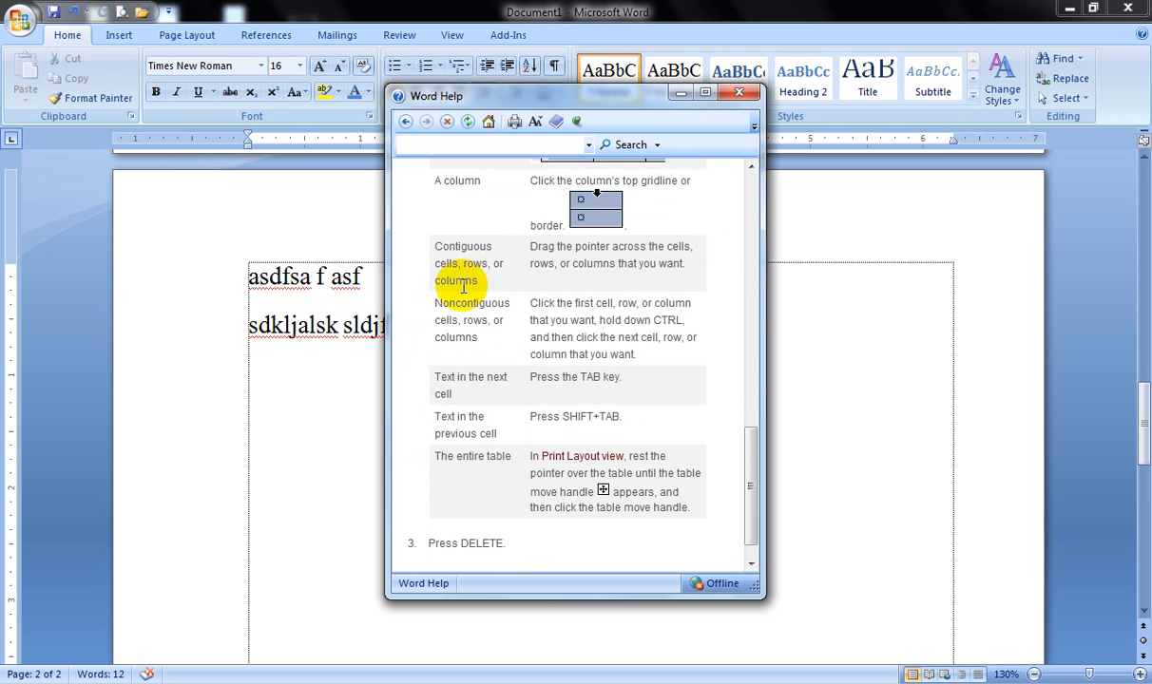
scroll(584, 327, "down", 1)
scroll(572, 344, "up", 6)
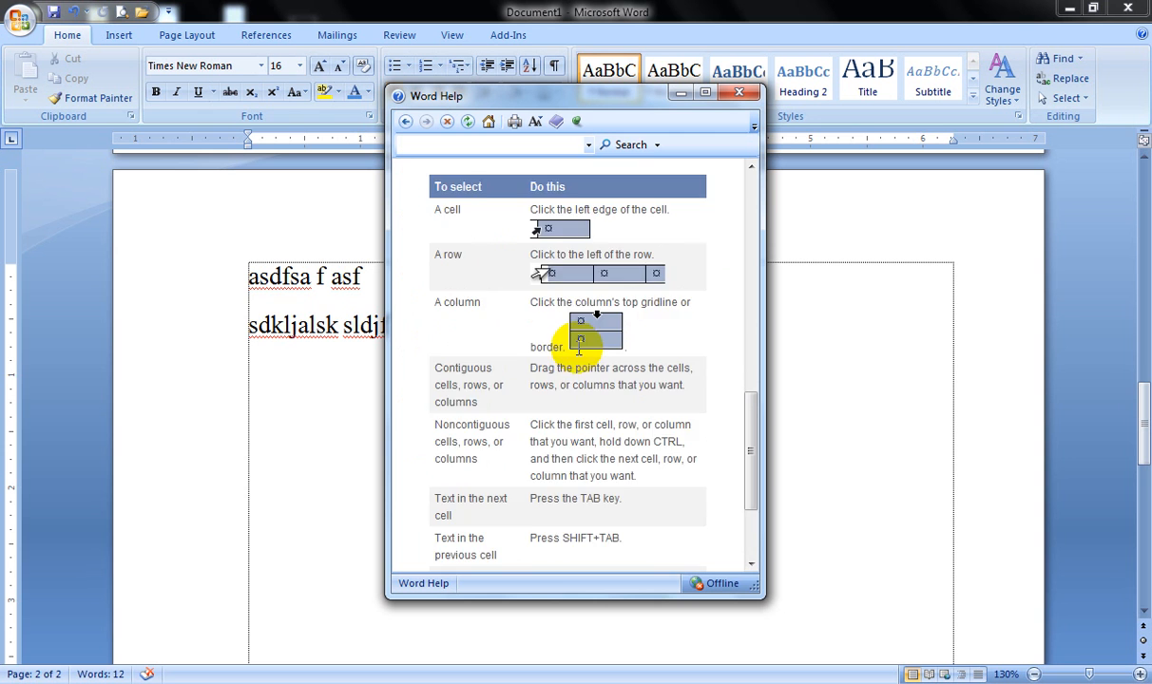
scroll(578, 348, "up", 1)
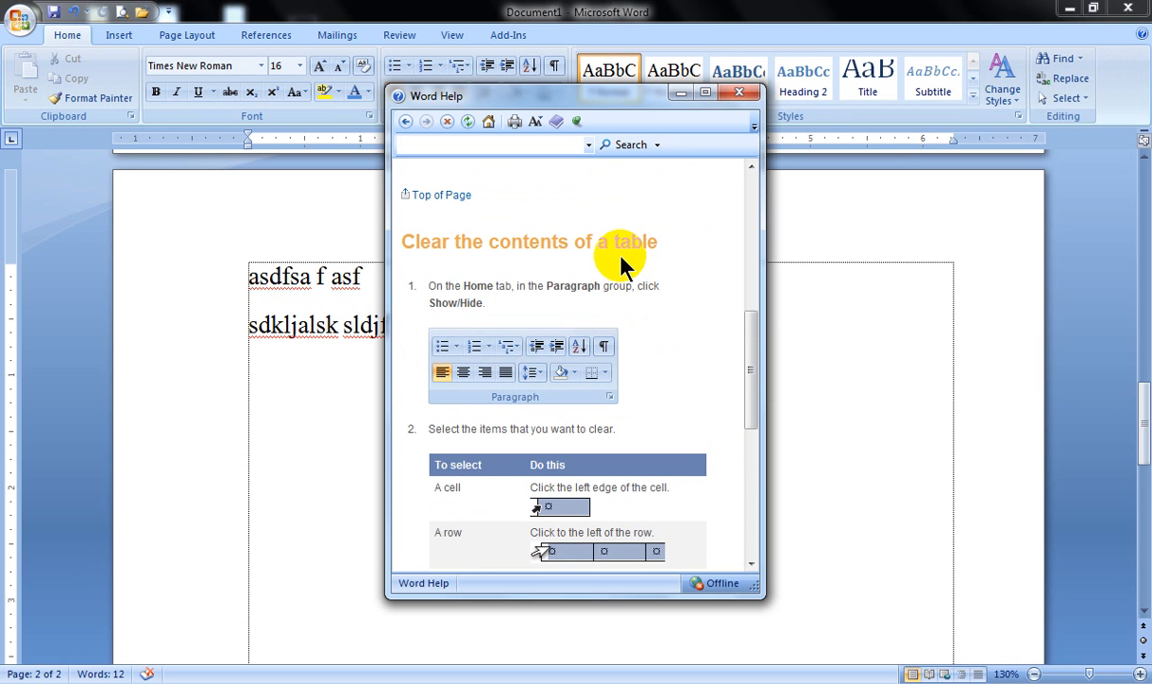
left_click(737, 93)
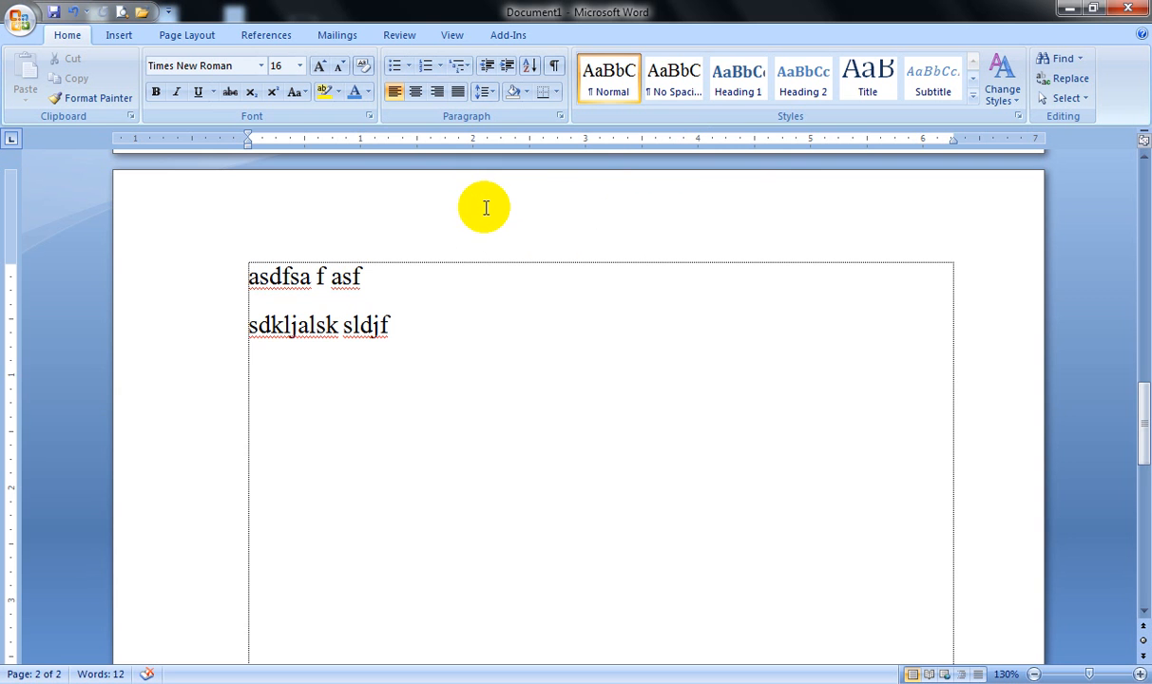
Hide the white space between the pages from the first page's upper edge and look over both pages.
scroll(489, 209, "up", 3)
scroll(494, 209, "up", 3)
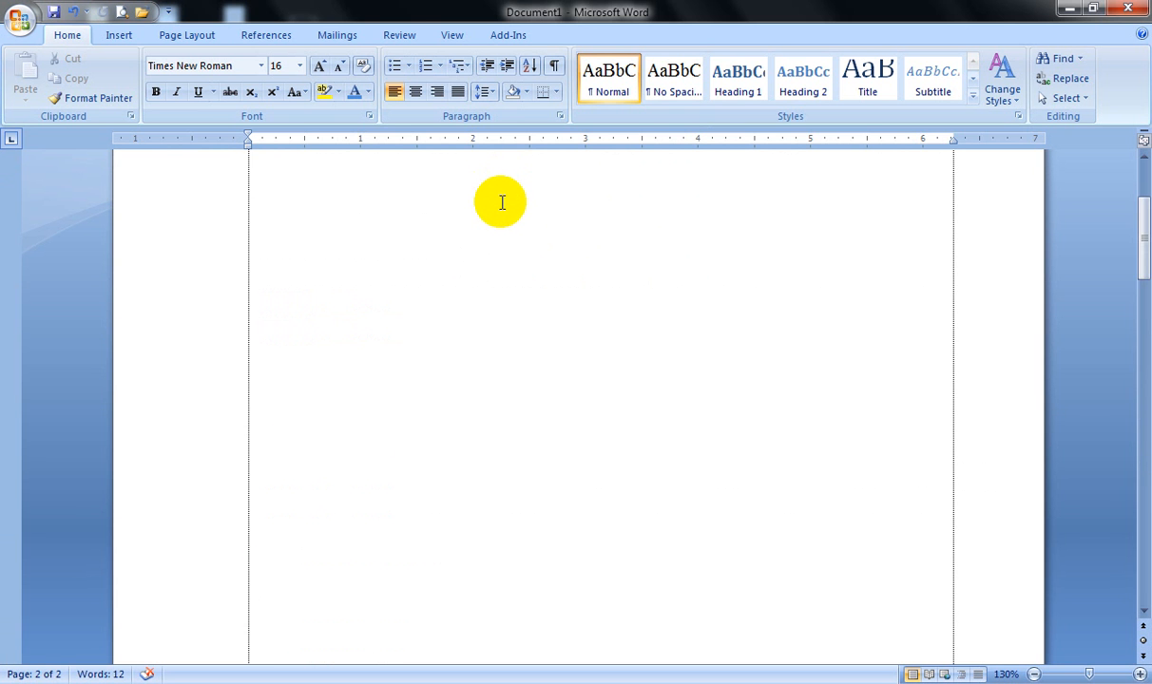
scroll(495, 209, "up", 3)
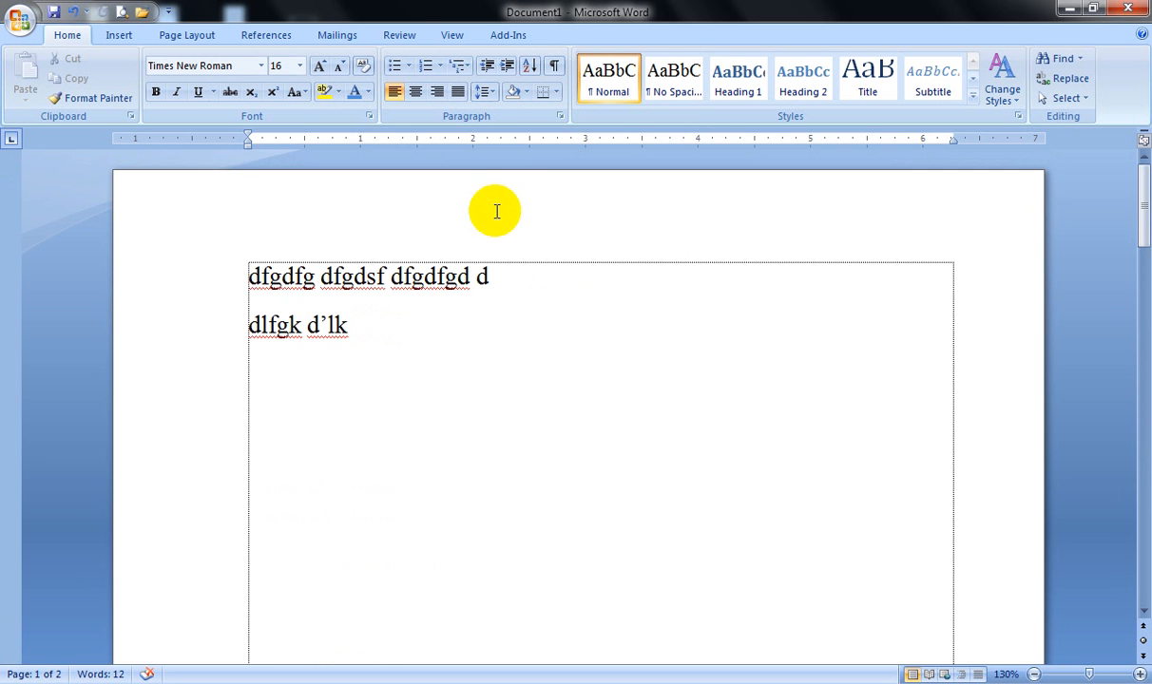
double_click(625, 167)
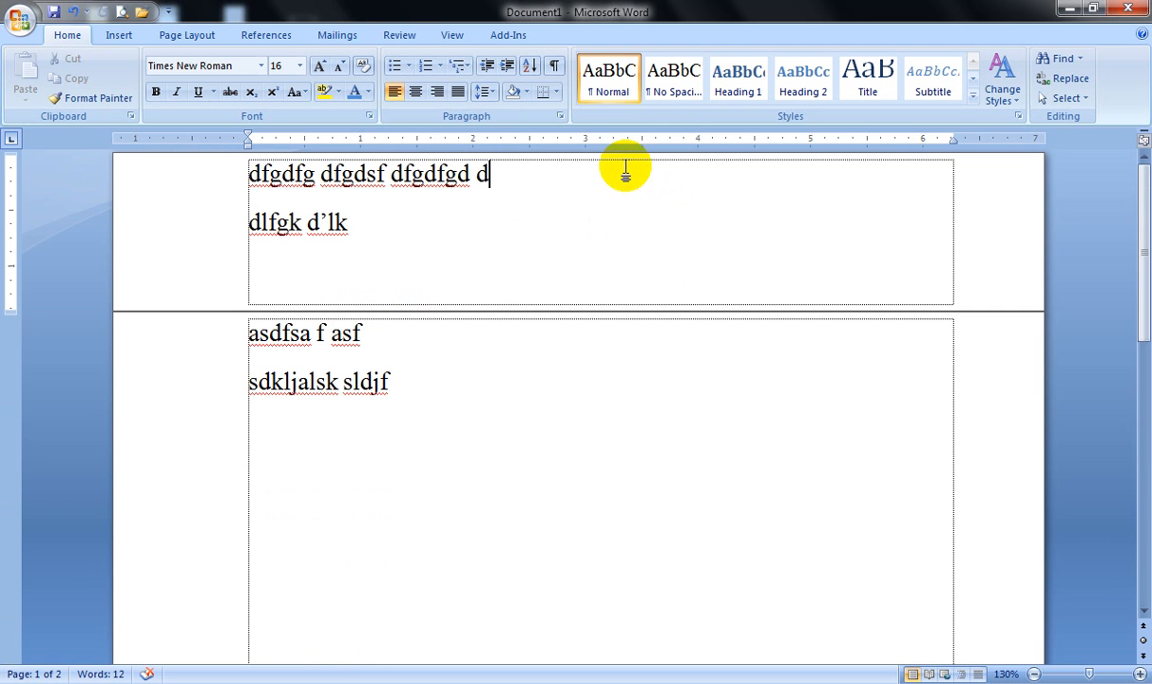
scroll(597, 203, "down", 3)
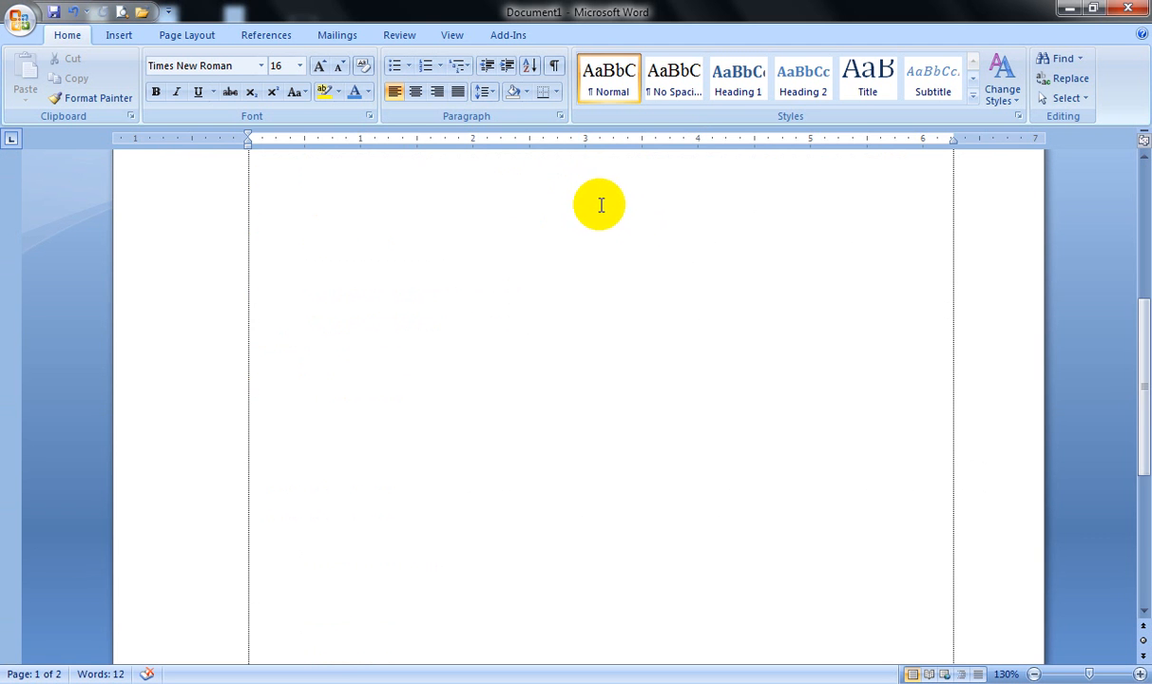
scroll(601, 187, "up", 3)
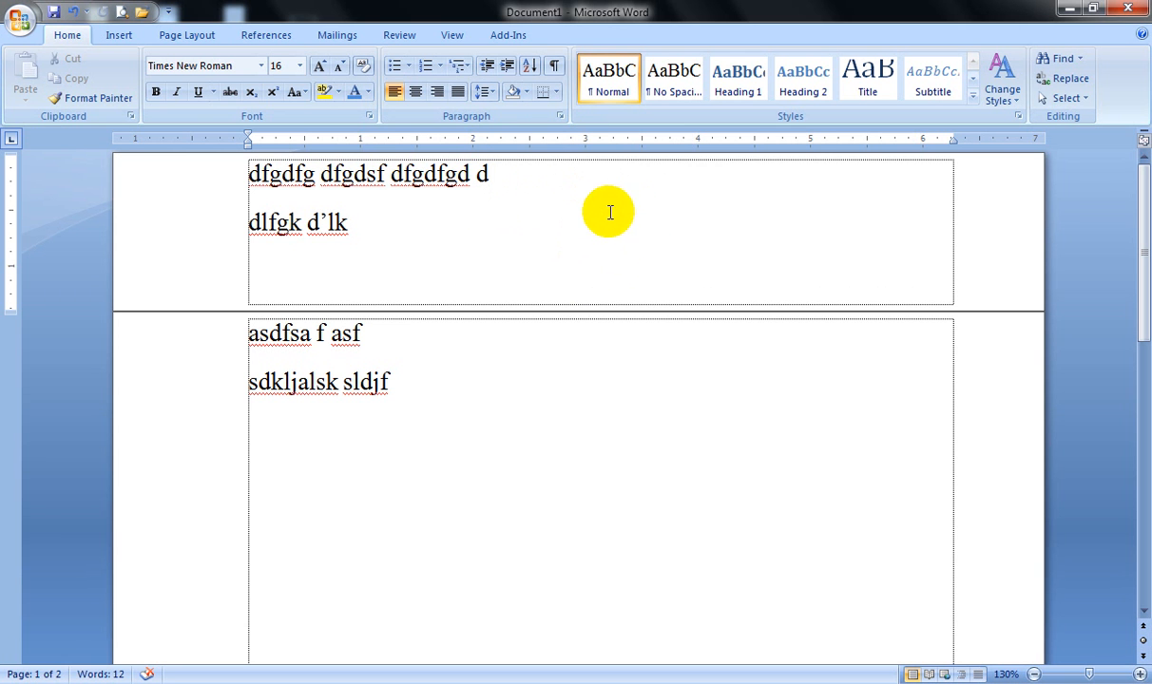
double_click(415, 276)
scroll(462, 247, "down", 5)
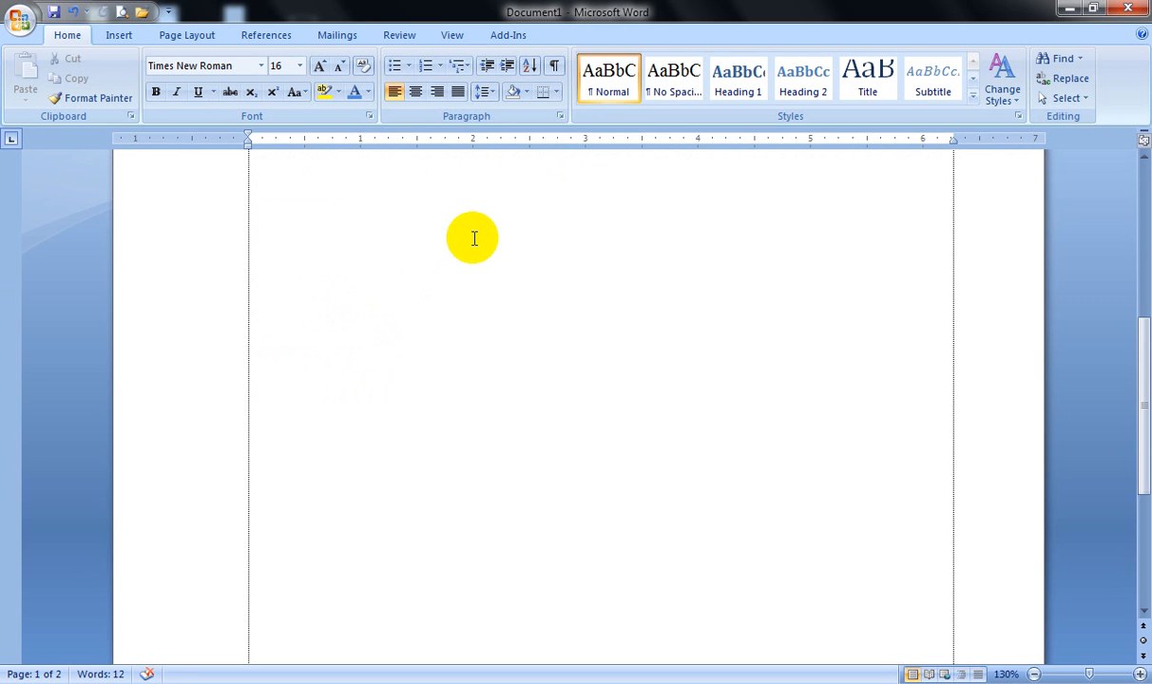
Show the white space between the pages again from the first page's upper edge and look over both pages.
scroll(476, 237, "up", 5)
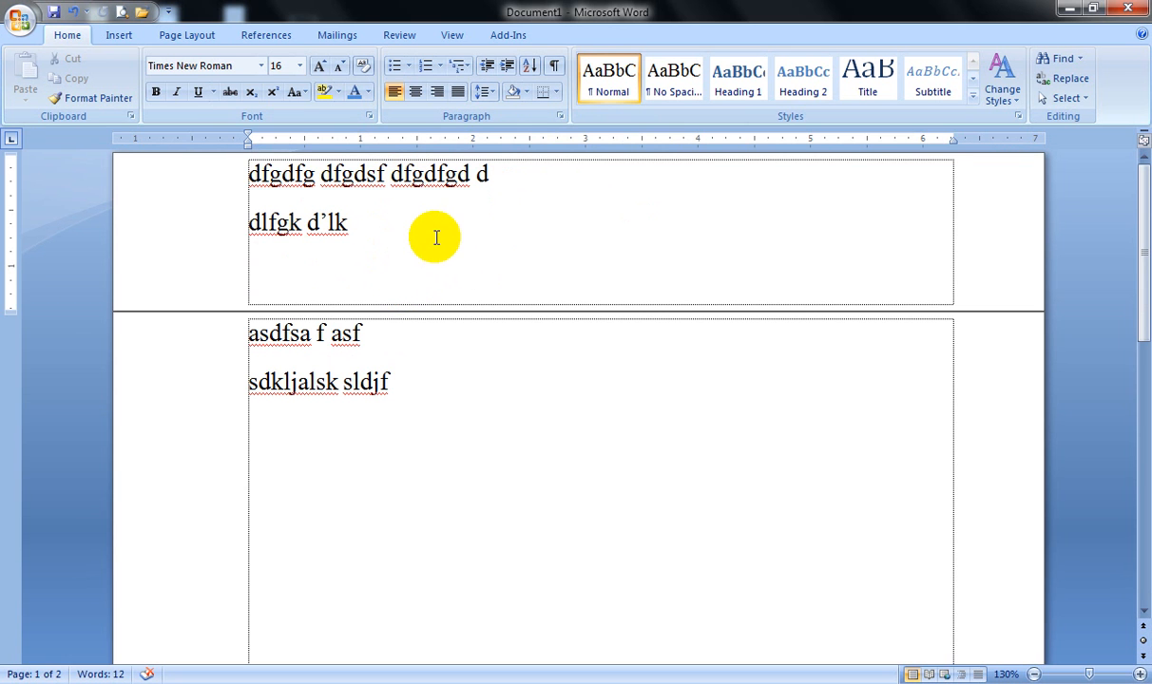
double_click(641, 153)
scroll(529, 202, "down", 3)
scroll(527, 208, "down", 1)
right_click(501, 282)
left_click(458, 328)
scroll(473, 257, "down", 3)
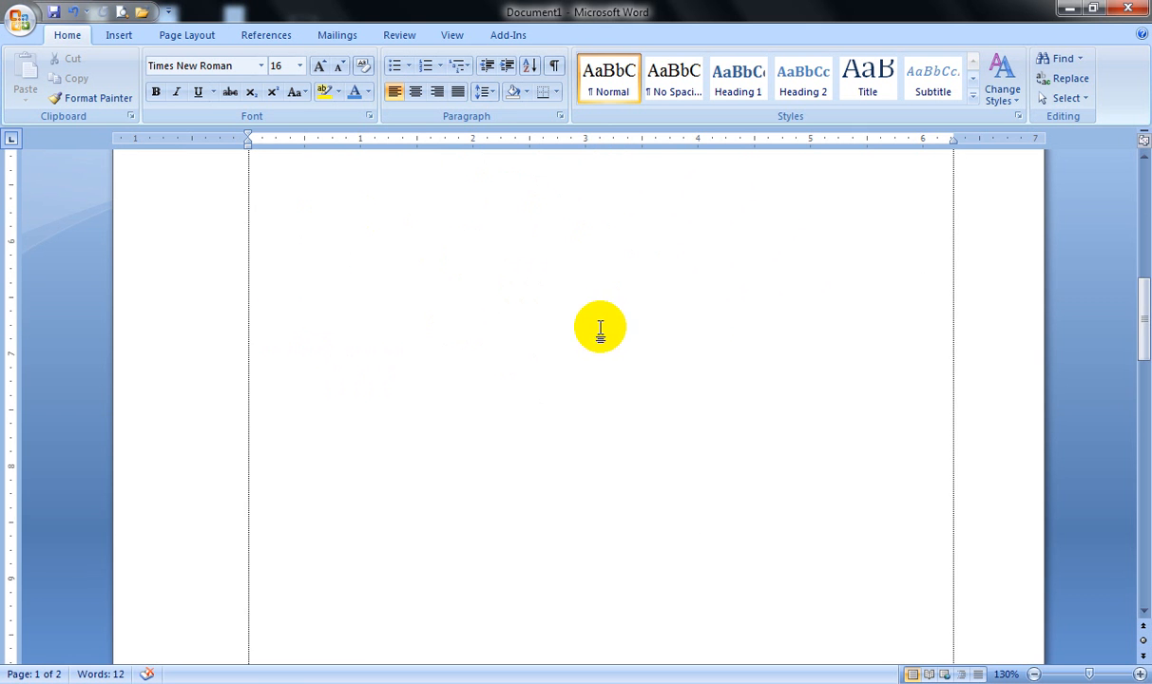
scroll(570, 304, "down", 5)
scroll(570, 280, "up", 5)
scroll(570, 313, "up", 3)
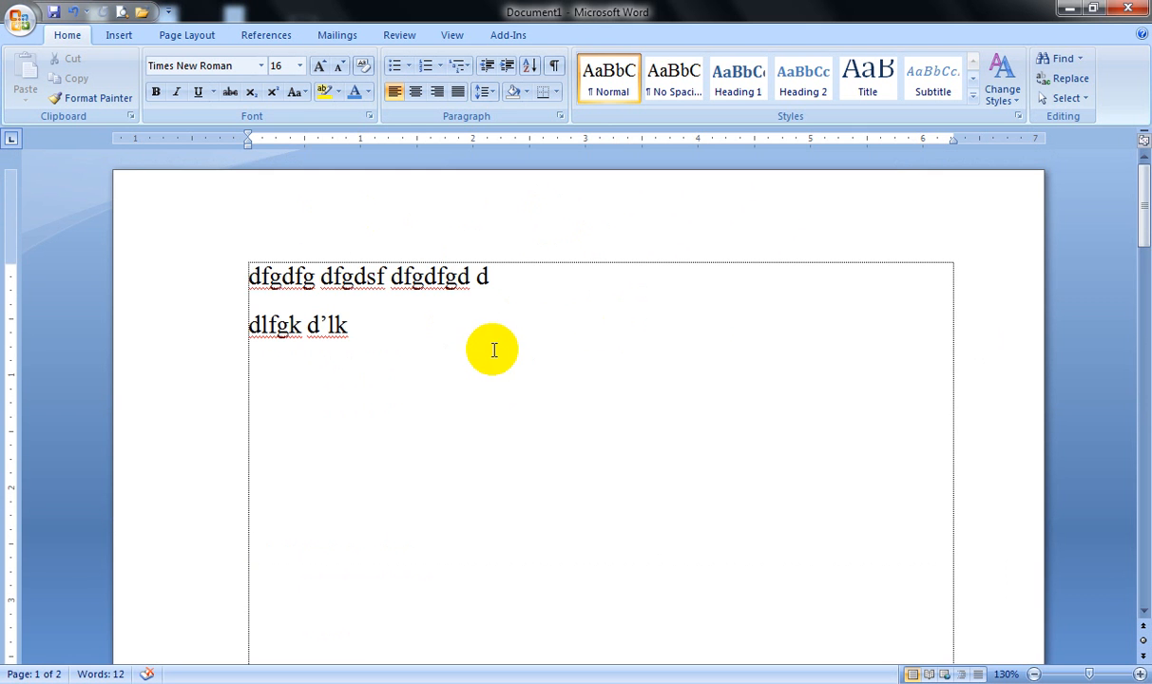
Insert a page break in the blank area below the second line of text on the first page.
left_click(344, 344)
double_click(473, 375)
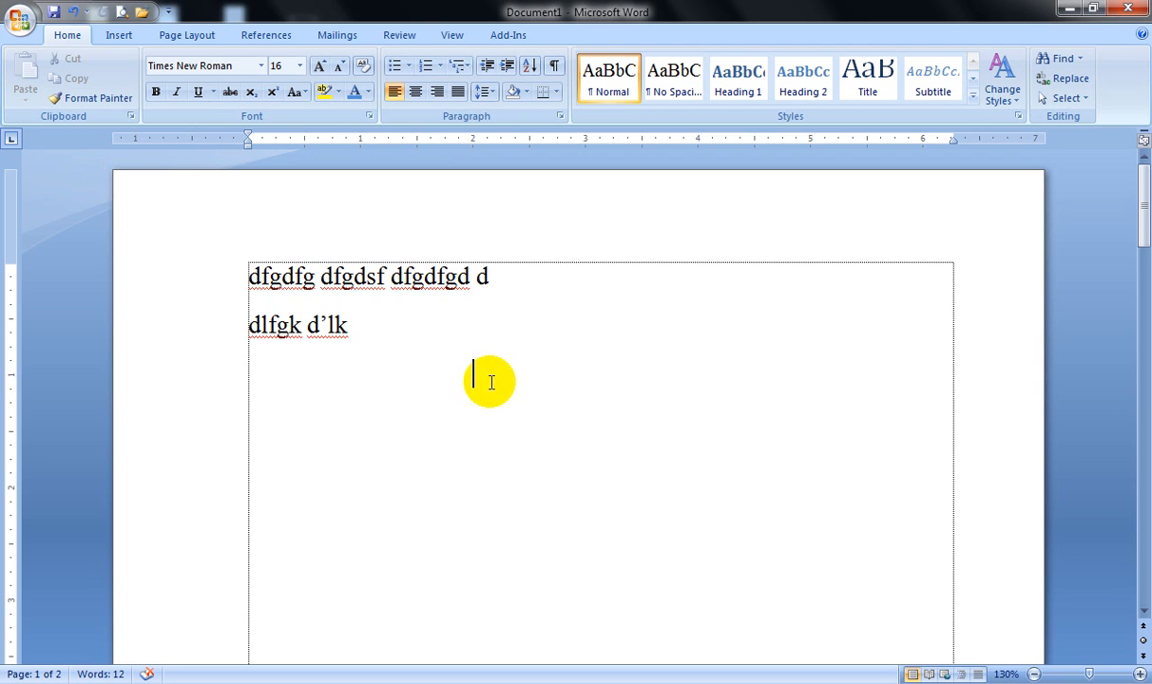
key("ctrl+Return")
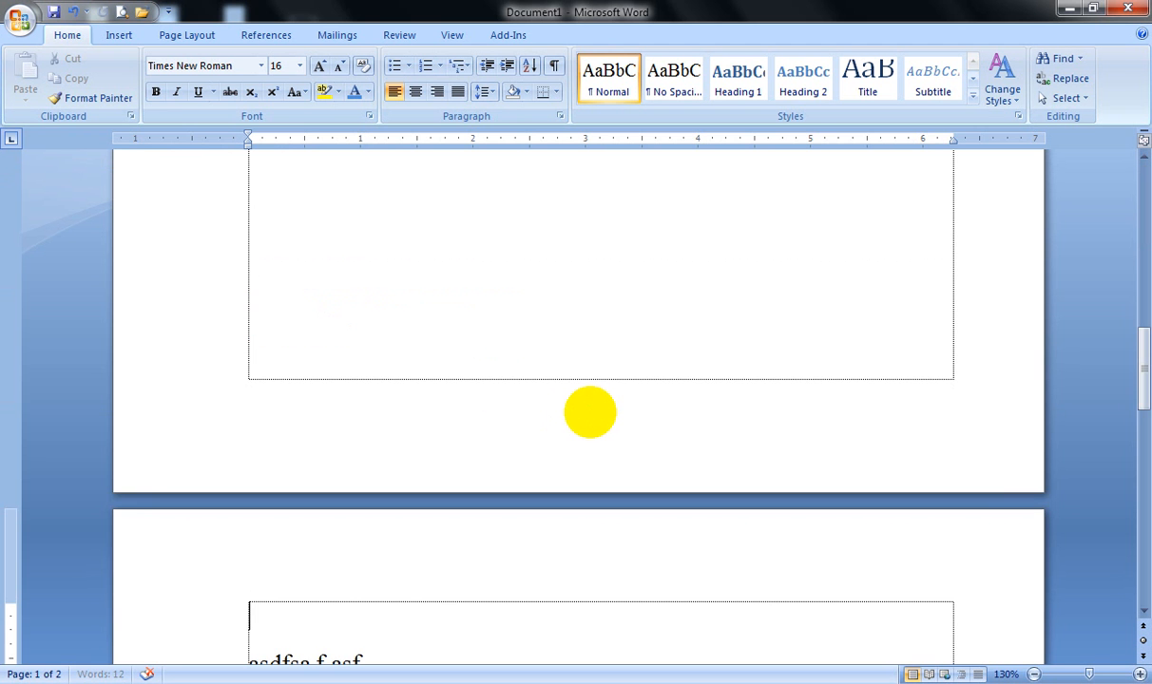
scroll(252, 378, "up", 10)
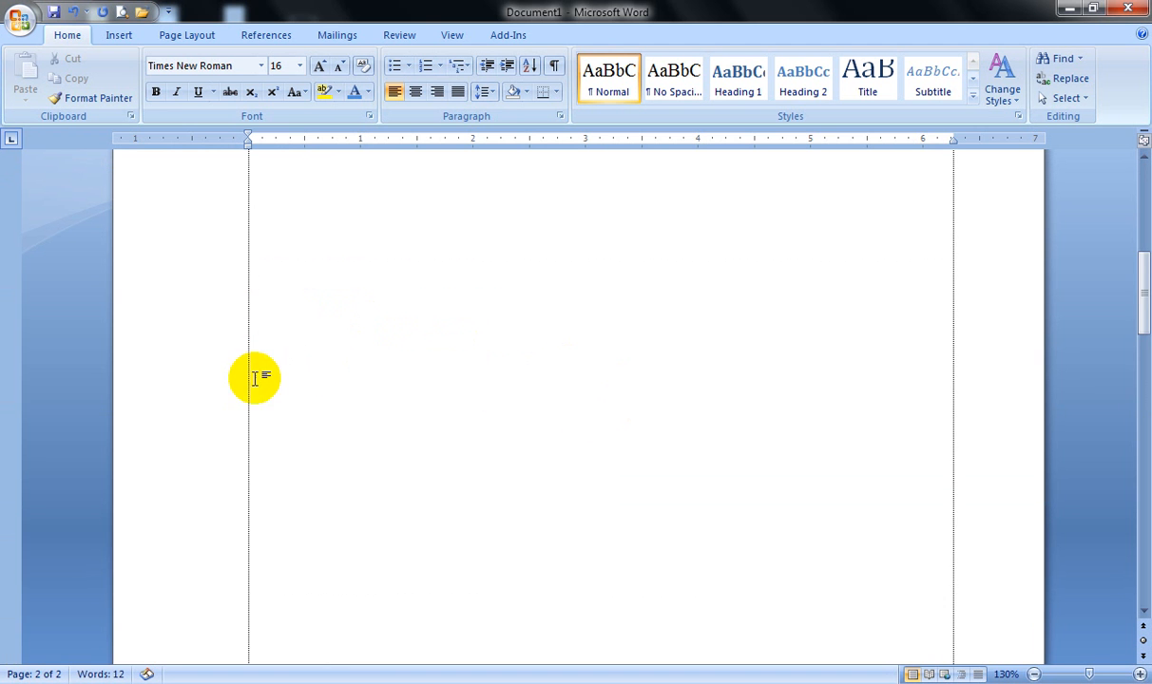
Add "lsdf sdfjksd" and "lskdjf sldkjf" on the first page's third line and ";lksjdf slkdf asldkf" on the fourth.
left_click(222, 401)
key("Delete")
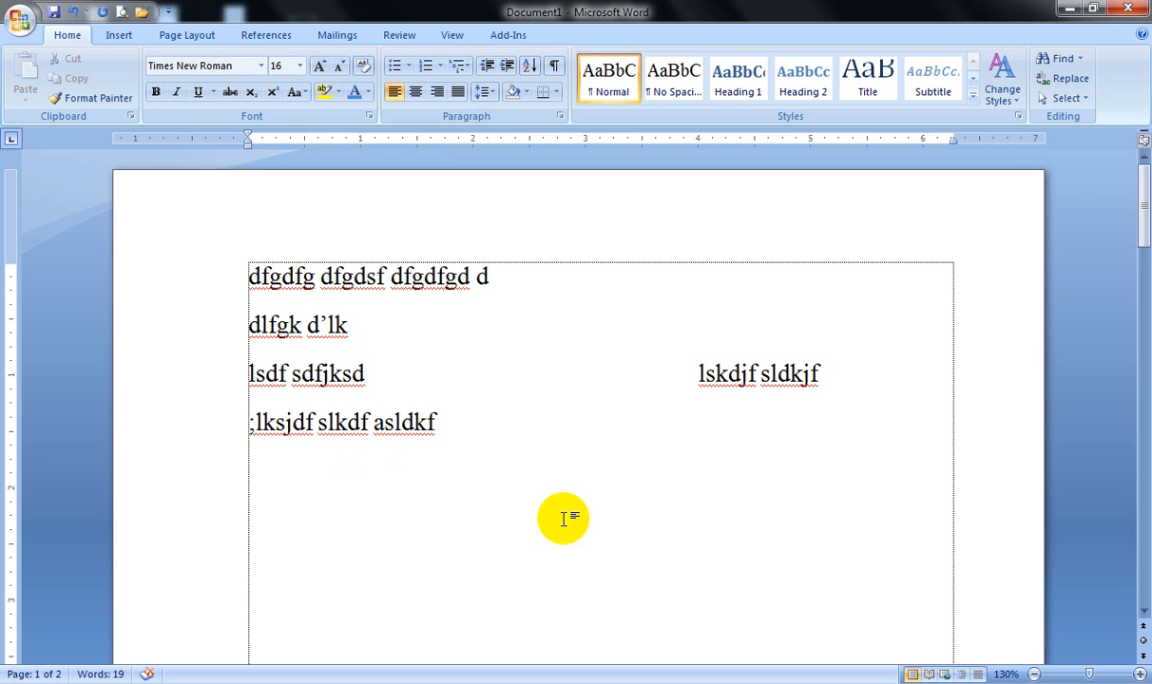
left_click(521, 310)
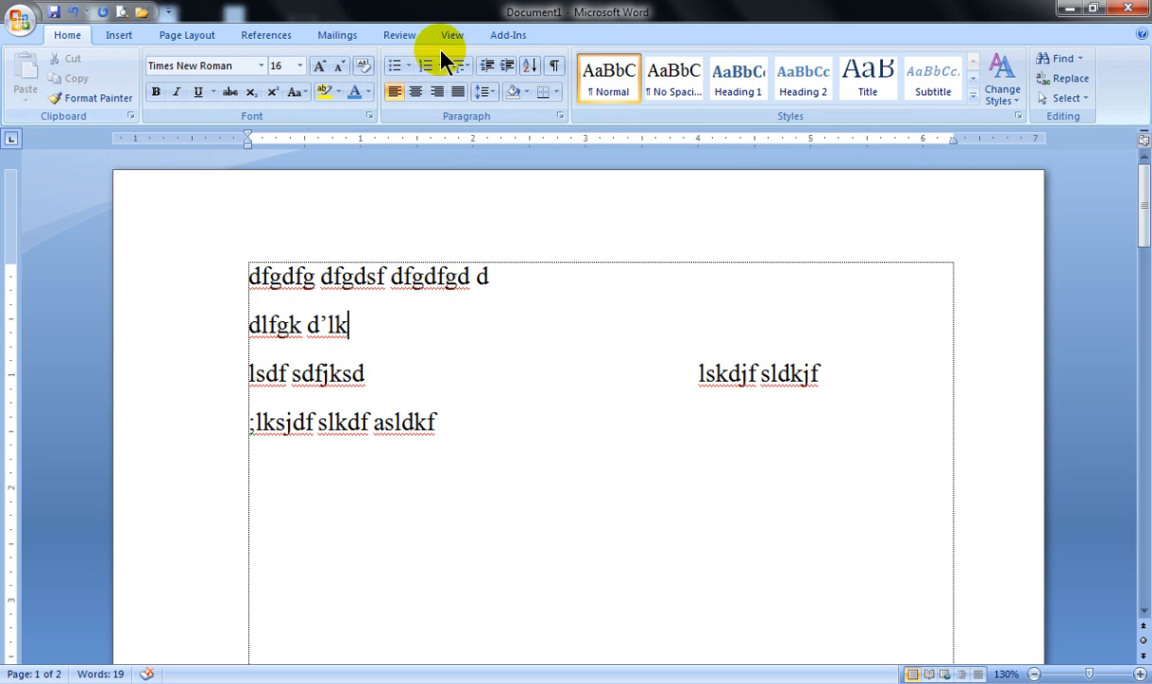
left_click(504, 283)
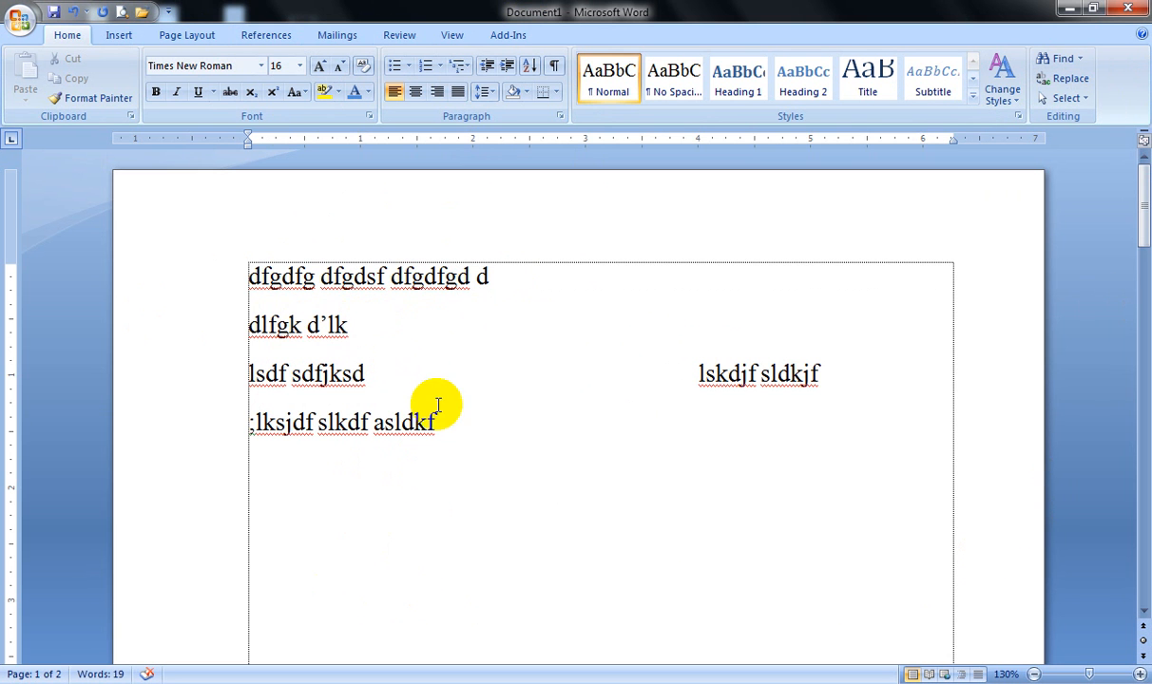
Look over both pages from start to end and dismiss the Windows color scheme message.
scroll(534, 379, "down", 5)
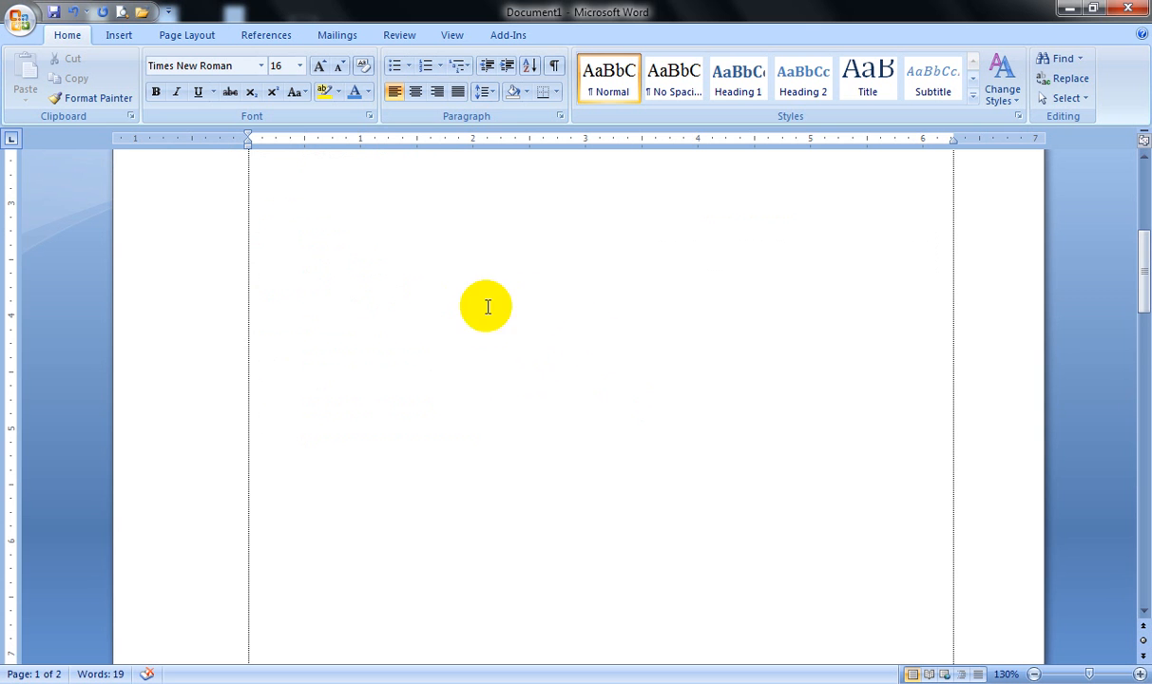
scroll(509, 314, "down", 5)
scroll(509, 305, "down", 3)
scroll(511, 306, "up", 10)
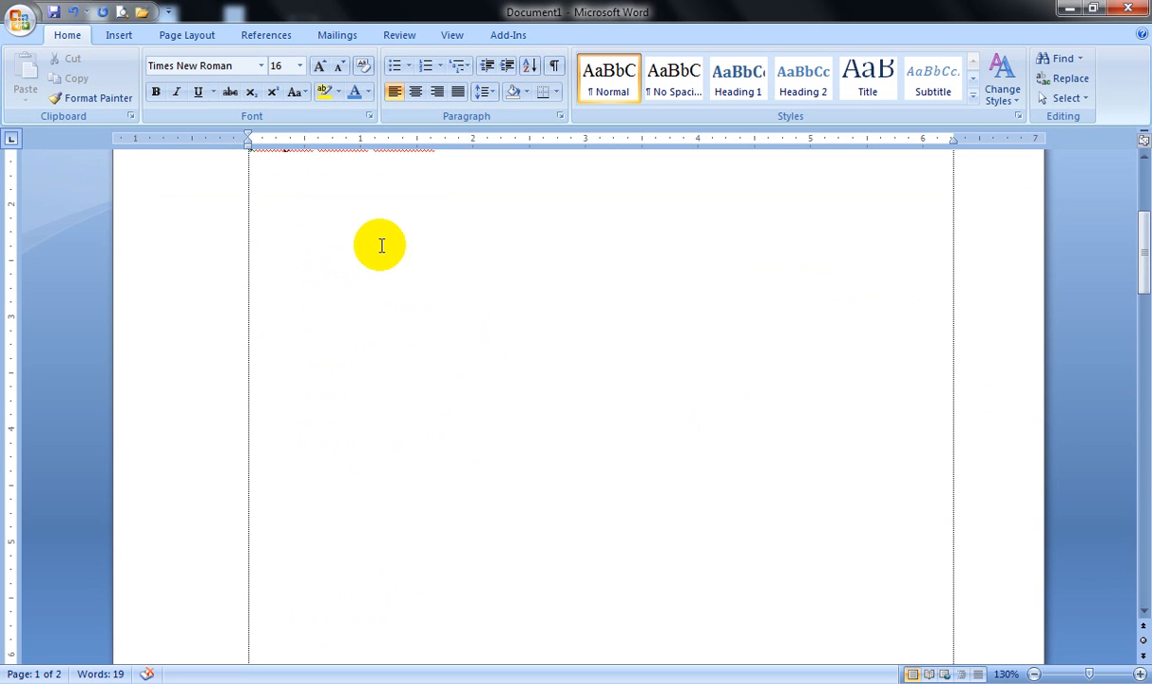
scroll(306, 245, "up", 5)
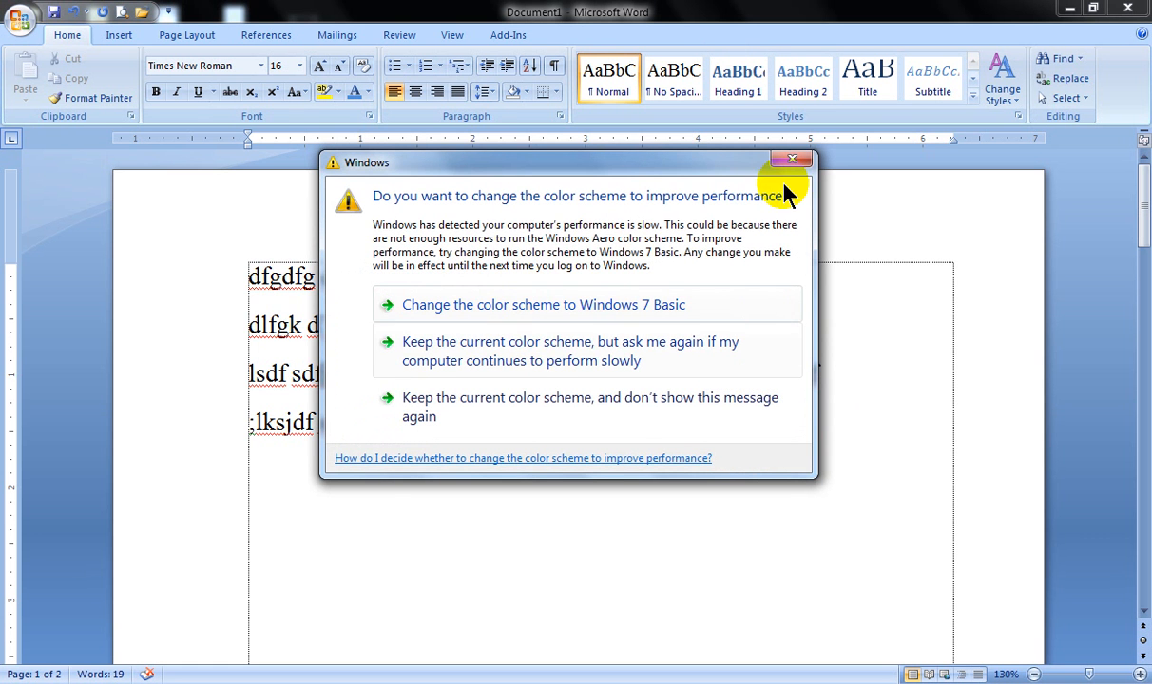
left_click(1129, 8)
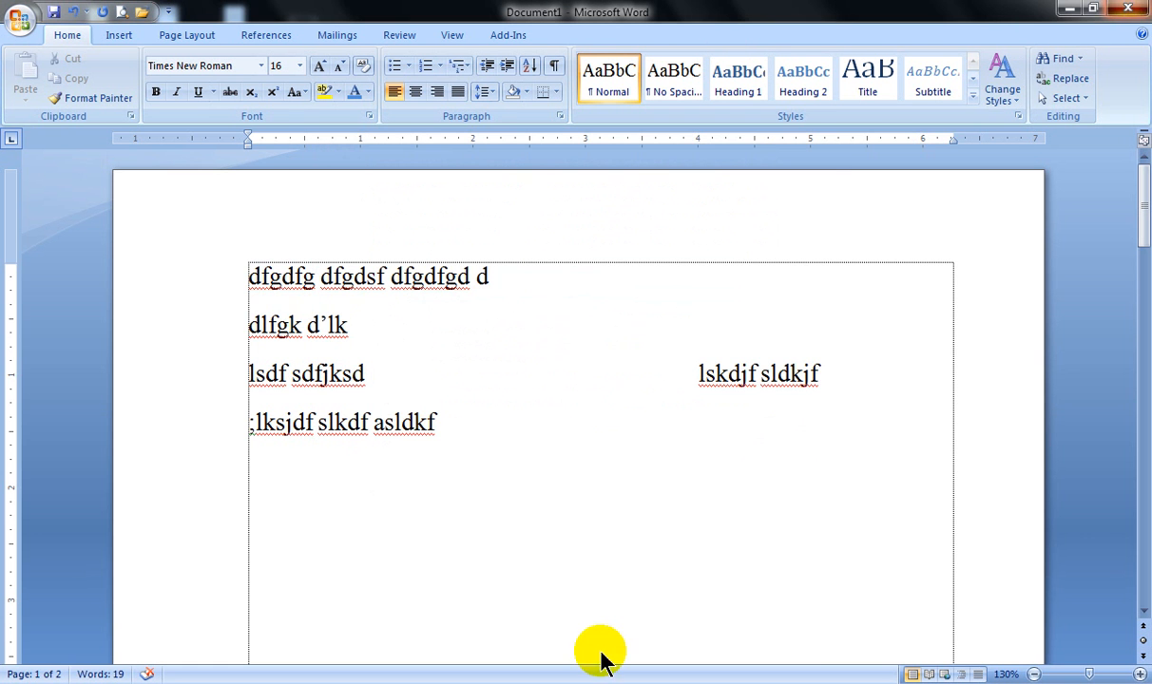